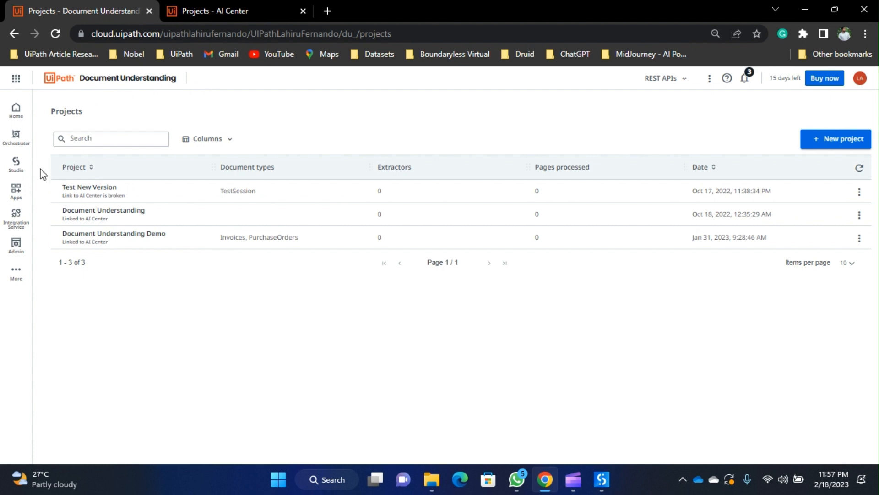
left_click(16, 273)
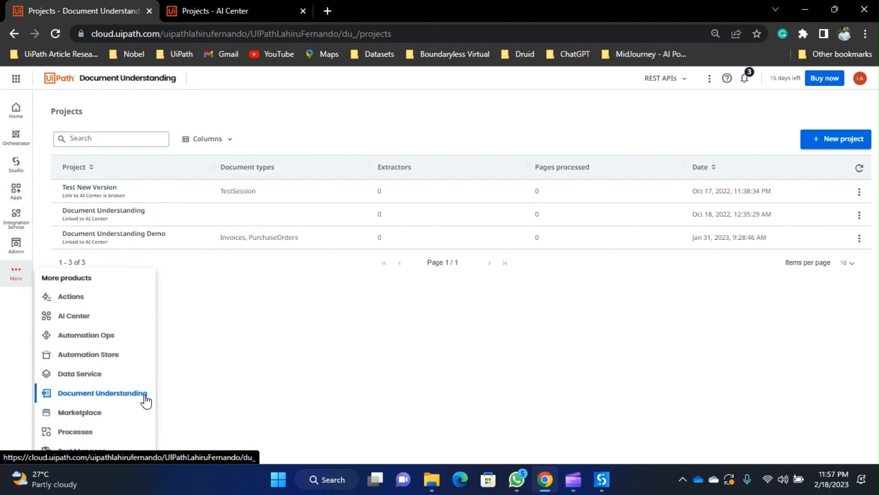
left_click(341, 340)
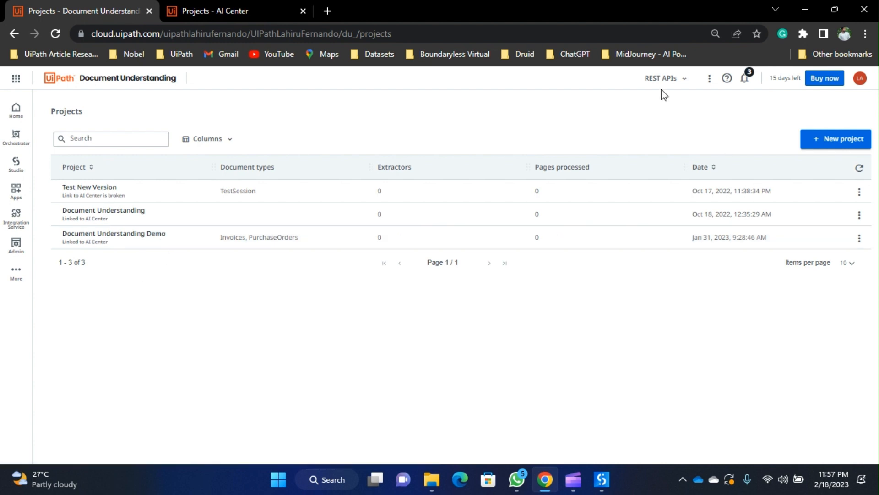
Step: Create a project named Demo, keeping UiPath Document OCR and the other default advanced options, and open it
left_click(854, 140)
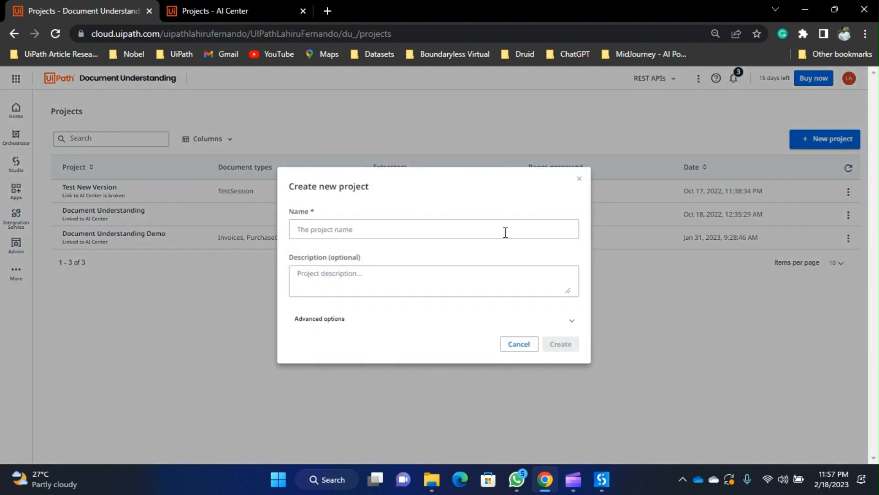
left_click(476, 230)
type("Demo")
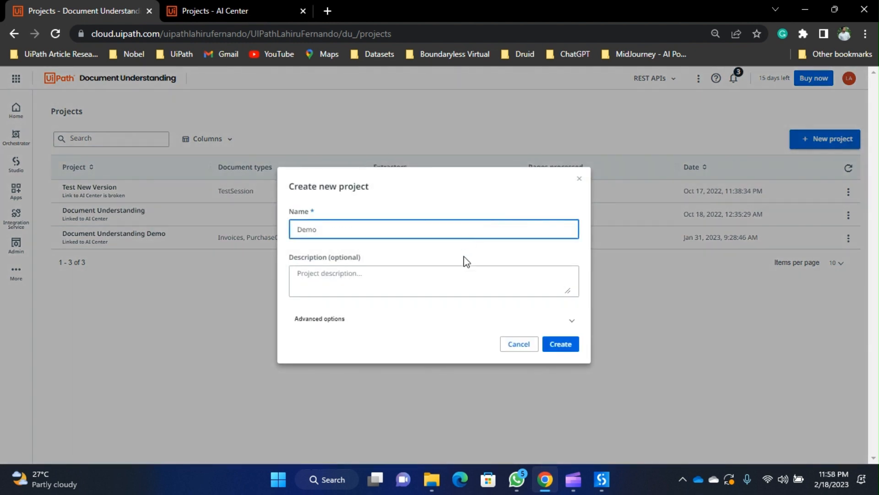
left_click(573, 323)
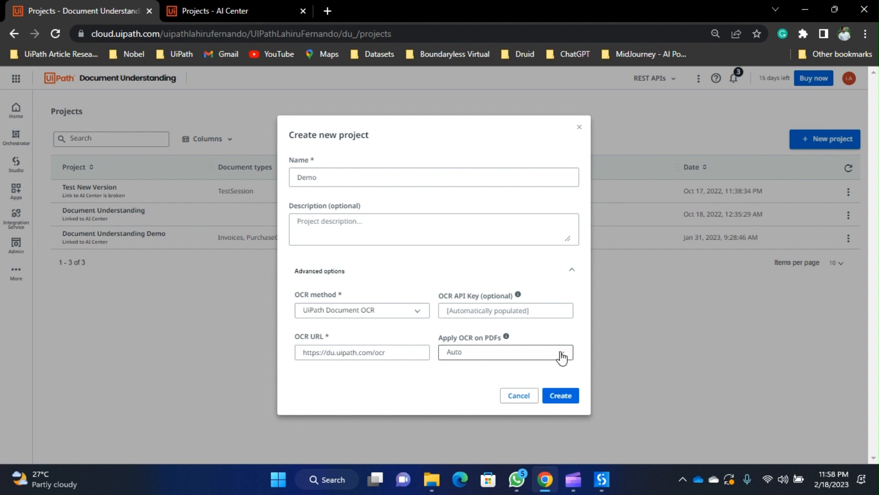
left_click(418, 315)
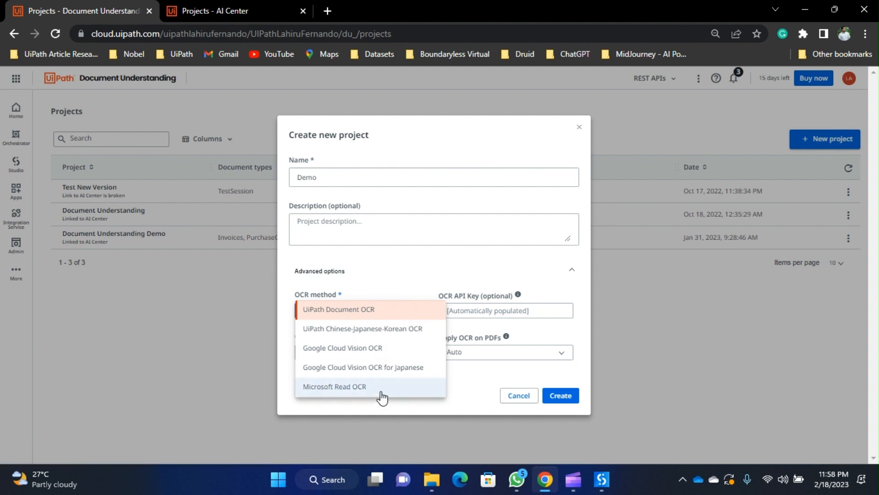
left_click(497, 277)
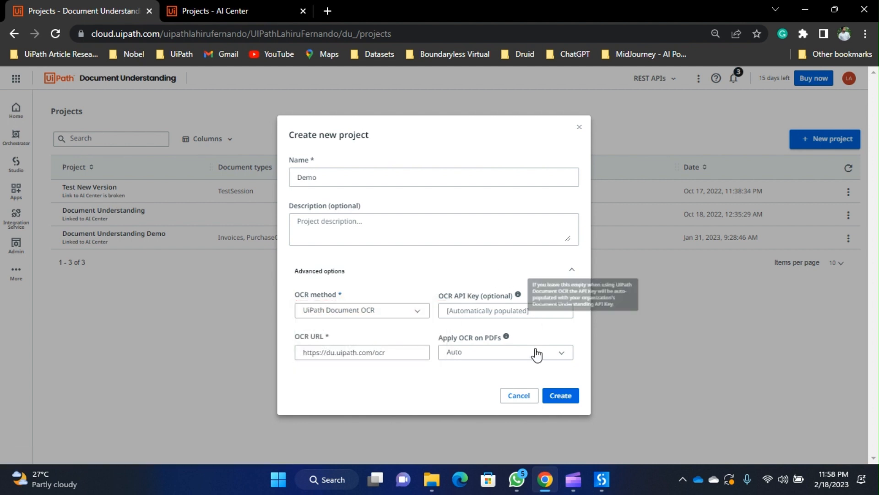
left_click(565, 398)
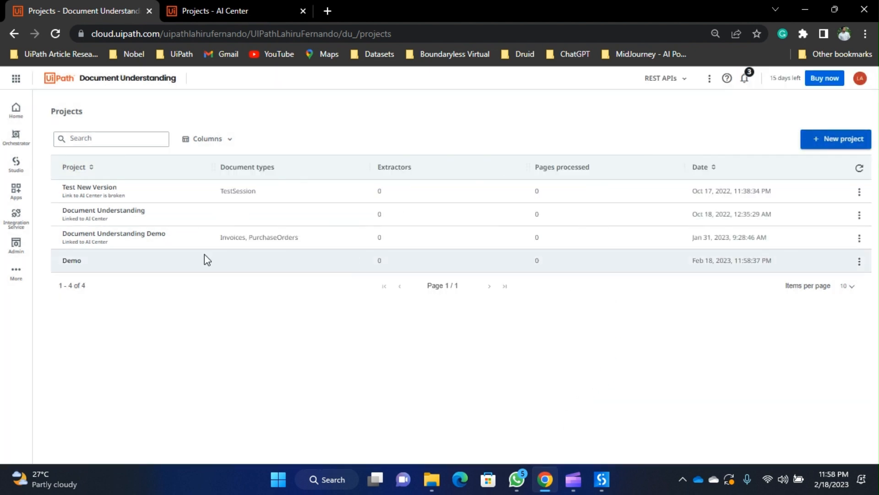
left_click(72, 261)
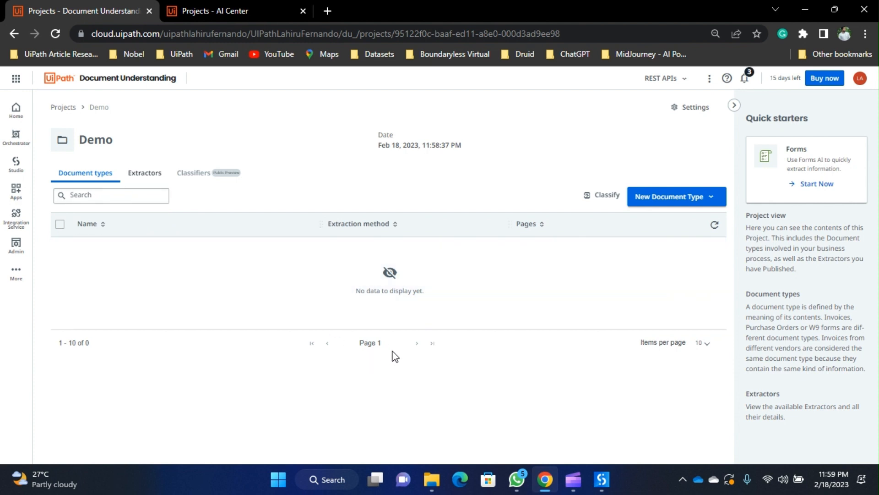
Step: Switch to File Explorer, look through the Invoices and POs folders in Sample Documents, and return to the Demo project in the browser
left_click(432, 479)
left_click(501, 137)
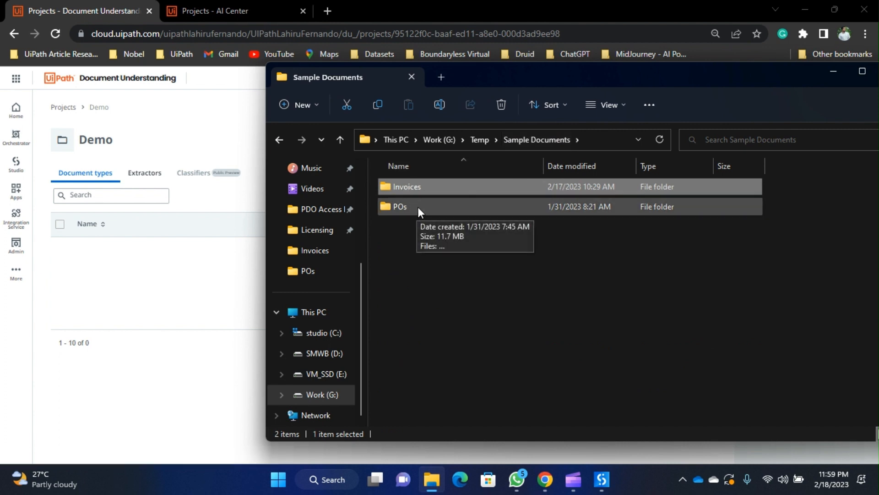
double_click(414, 185)
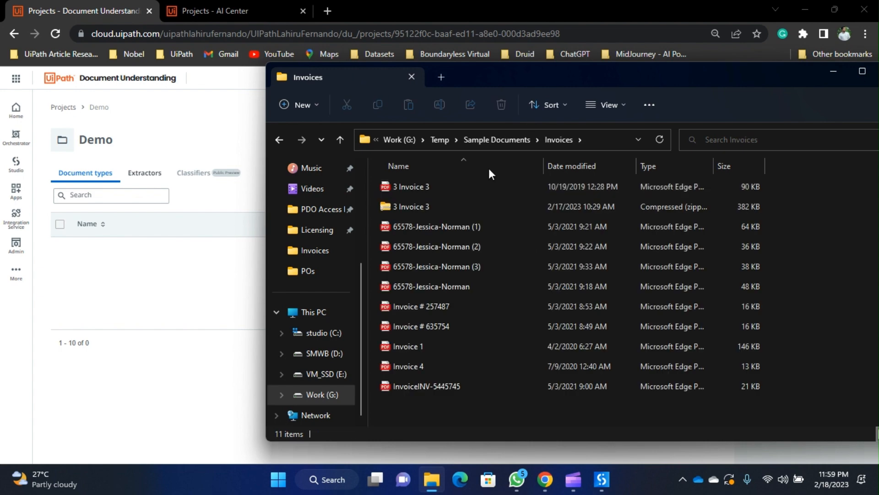
left_click(499, 138)
double_click(436, 205)
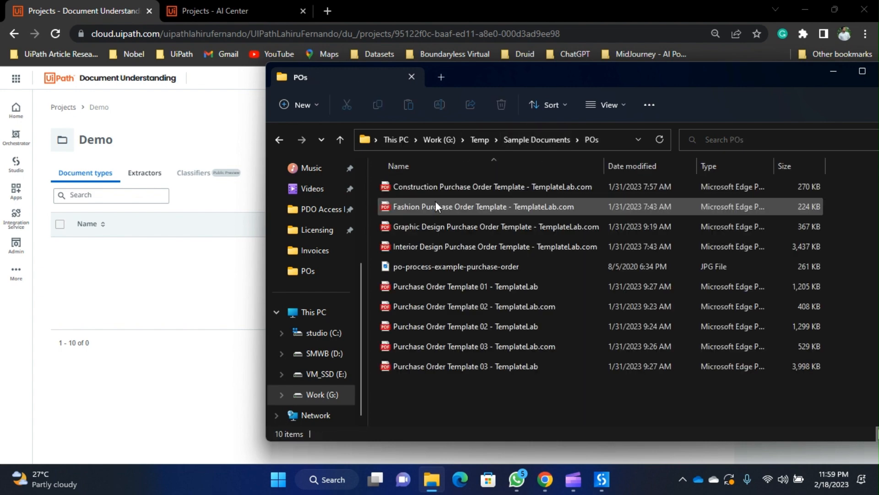
left_click(182, 348)
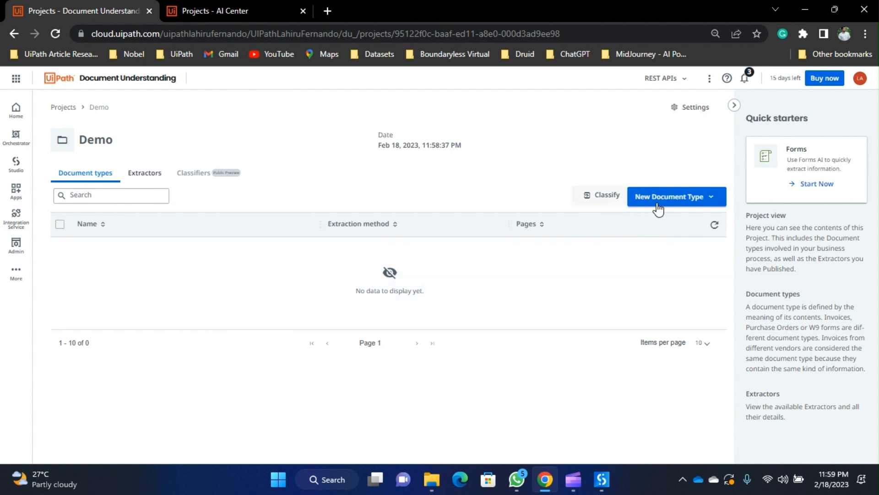
Step: Start a new document type using Semi-Structured AI and create its AI Center project with the name Demo_Video
left_click(710, 200)
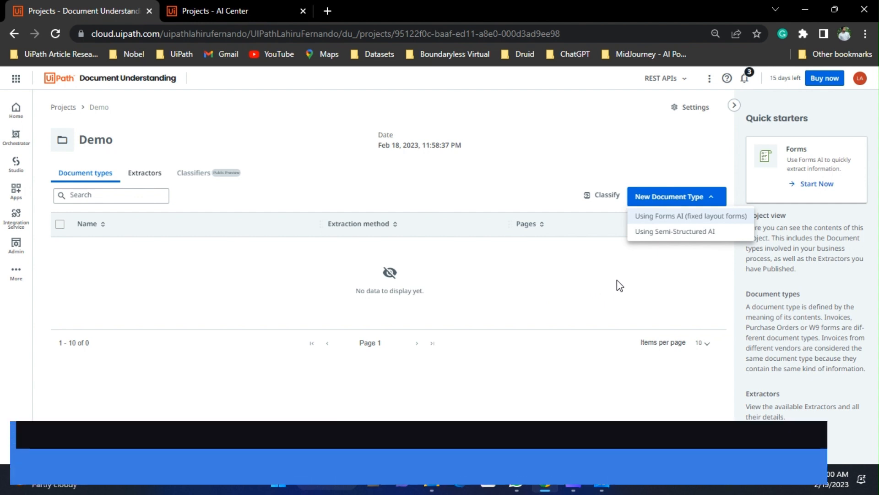
left_click(682, 237)
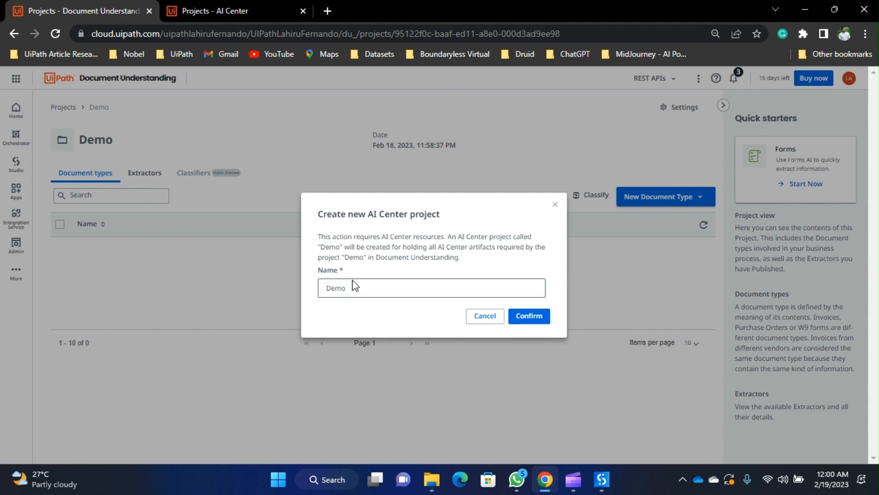
left_click(237, 7)
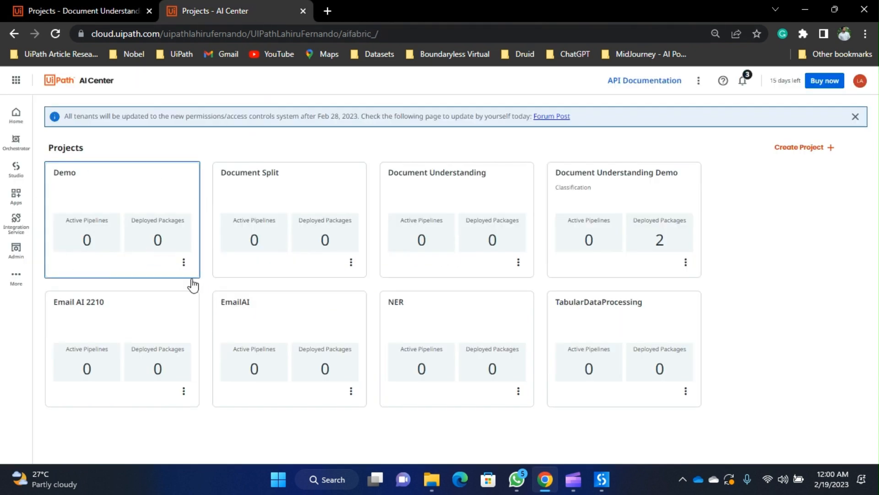
left_click(98, 11)
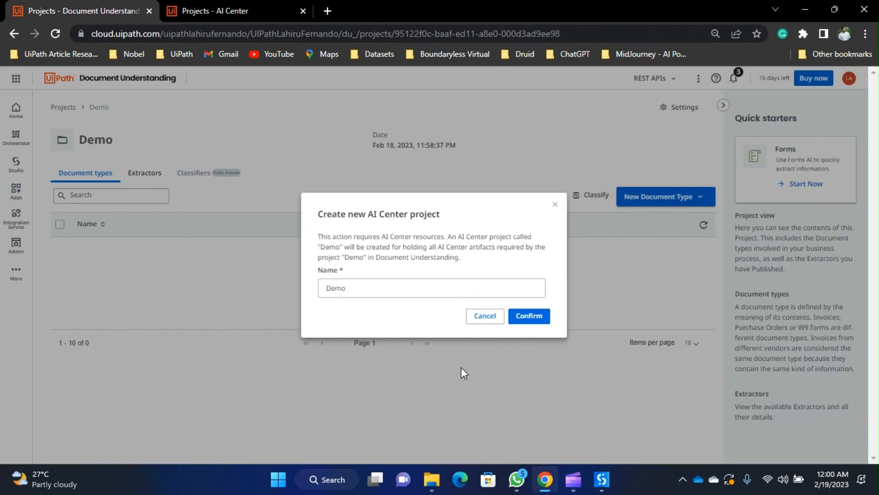
left_click(379, 288)
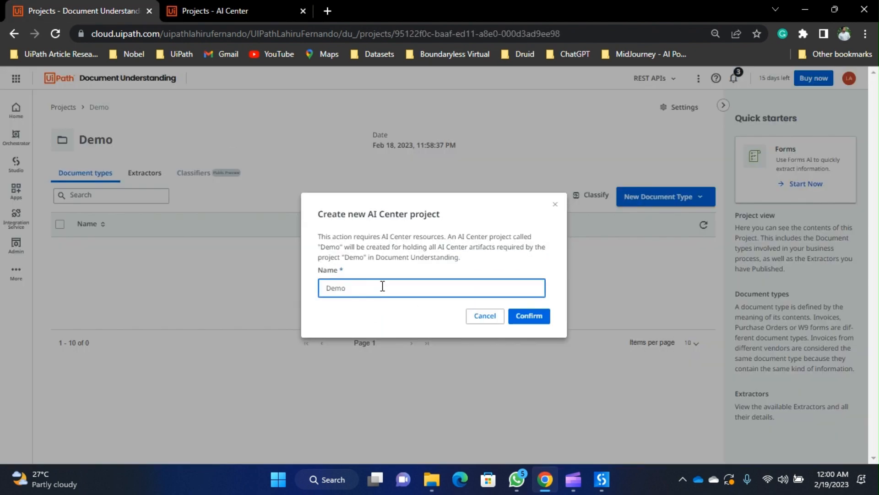
type("_Video")
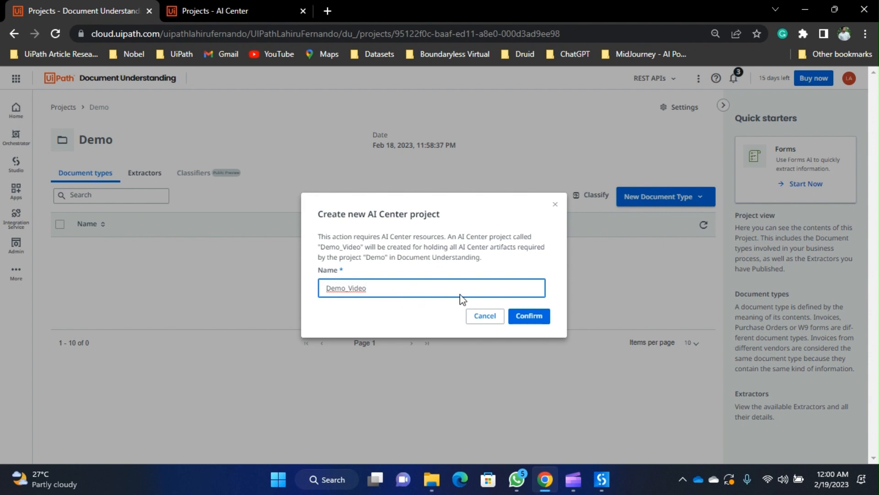
left_click(545, 320)
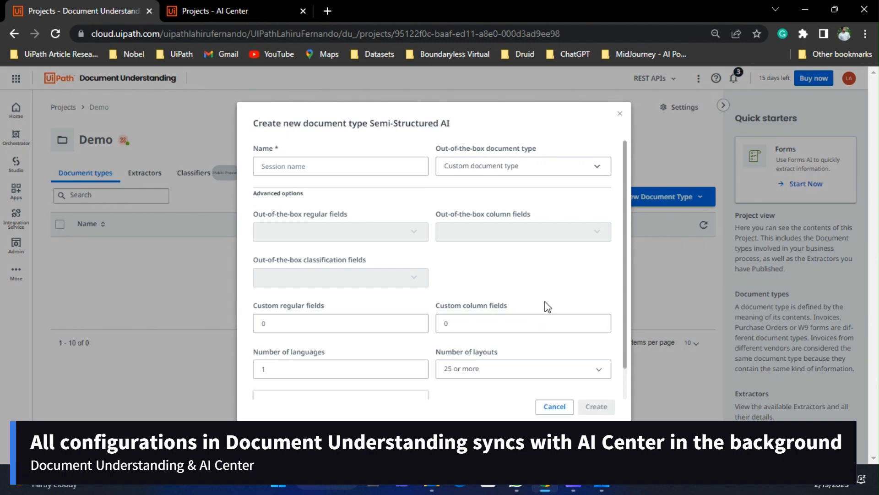
Step: Name the new document type Invoices and base it on the out-of-the-box Invoices document type
left_click(338, 169)
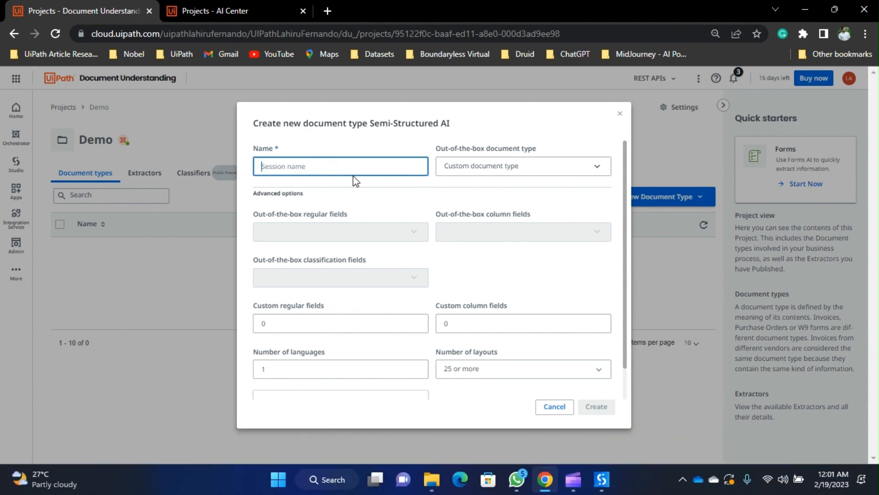
type("IN")
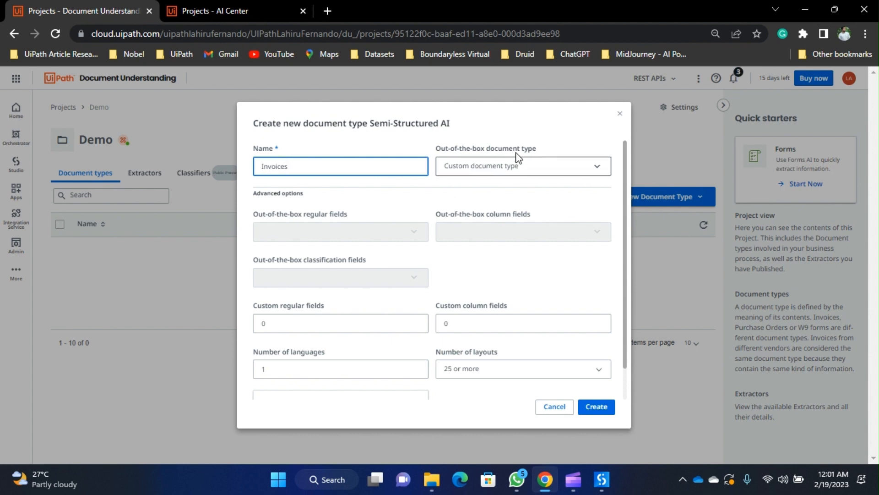
left_click(580, 167)
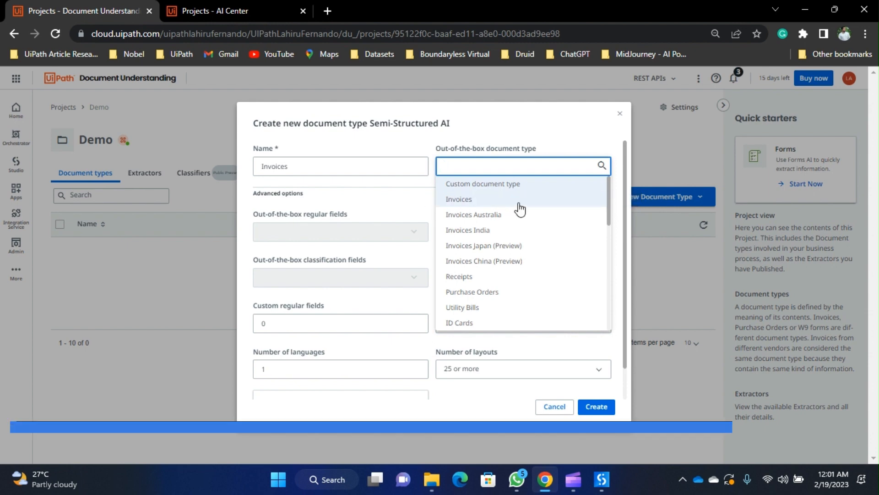
left_click(479, 201)
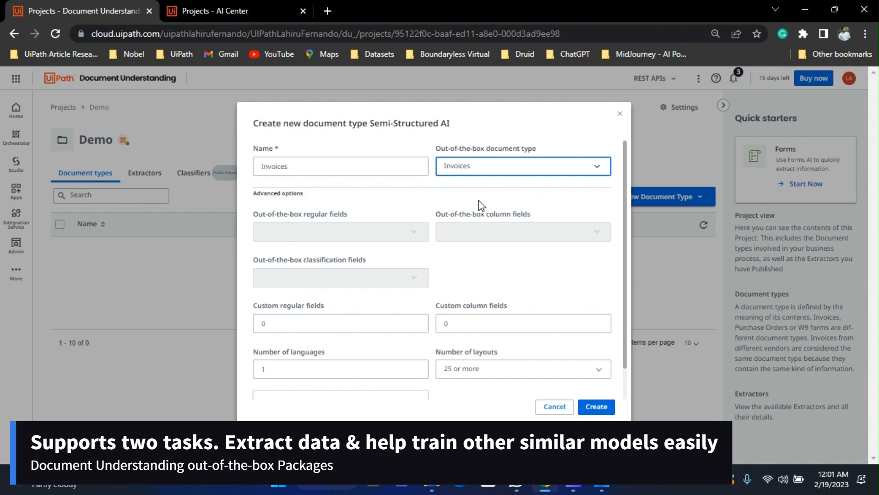
left_click(589, 177)
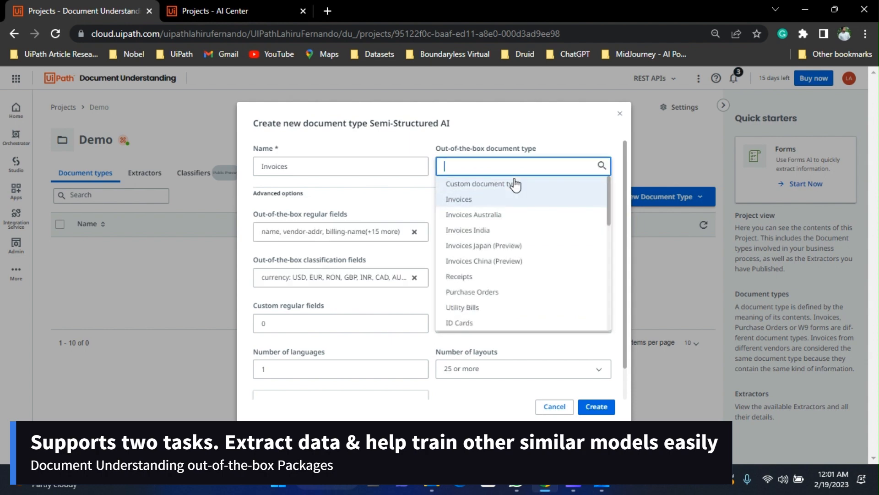
left_click(497, 201)
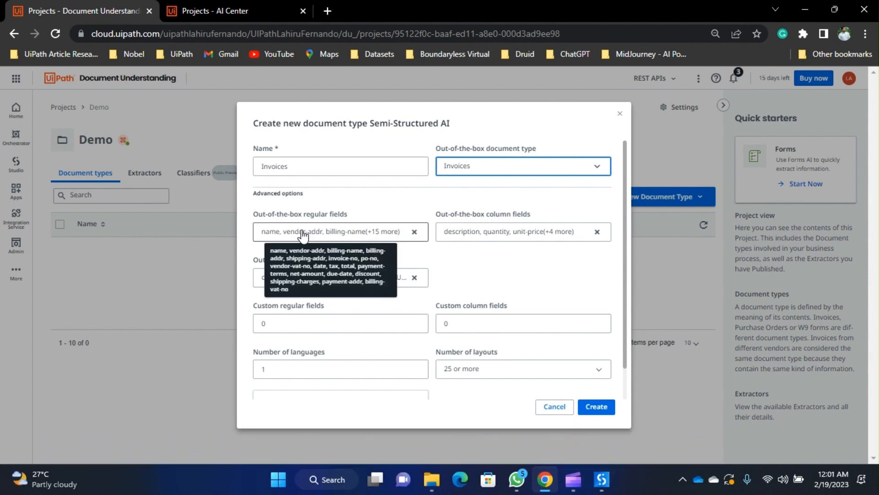
Step: Limit the out-of-the-box regular fields to name, vendor-addr, billing-name, billing-addr, invoice-no, date and total
left_click(348, 233)
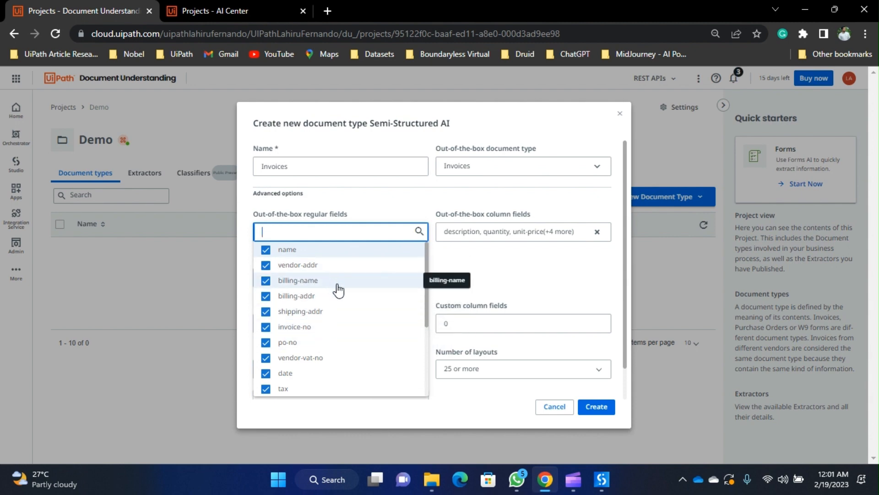
scroll(327, 320, "down", 3)
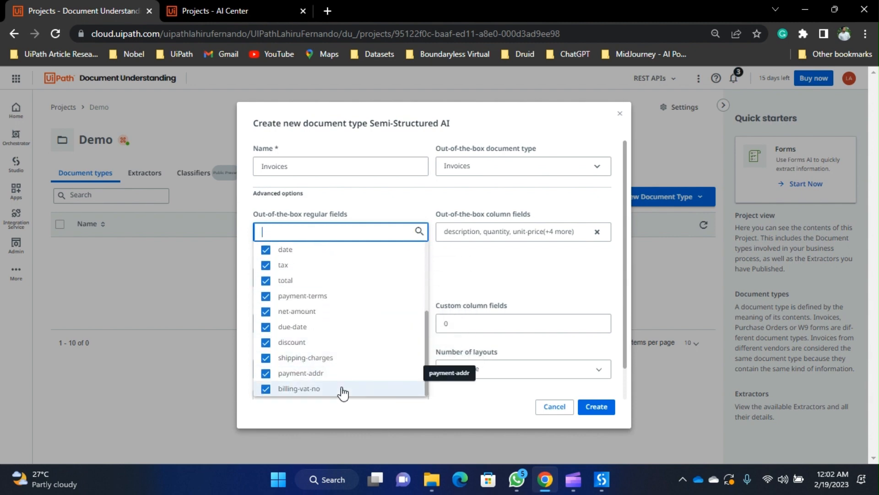
scroll(339, 359, "up", 3)
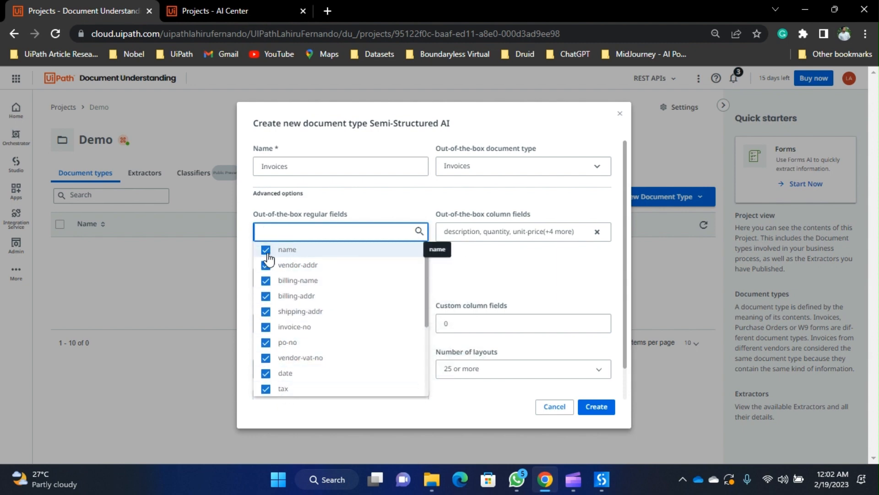
left_click(266, 343)
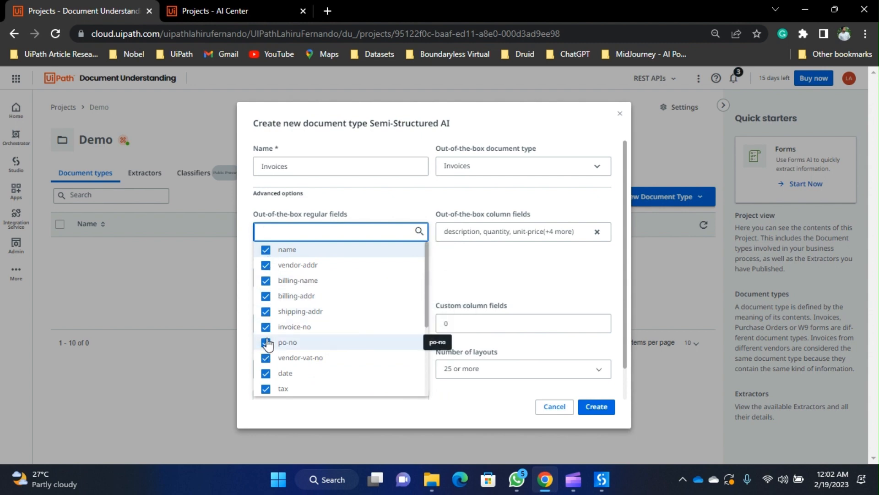
left_click(266, 357)
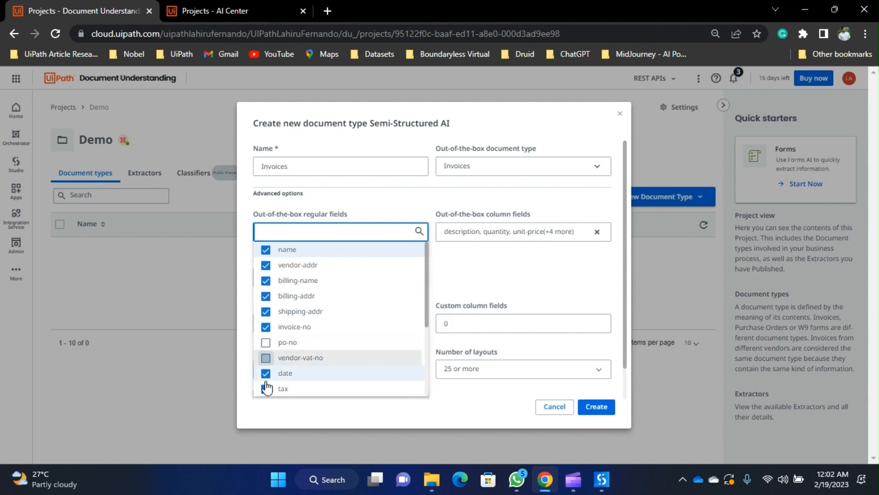
left_click(266, 311)
scroll(270, 312, "down", 2)
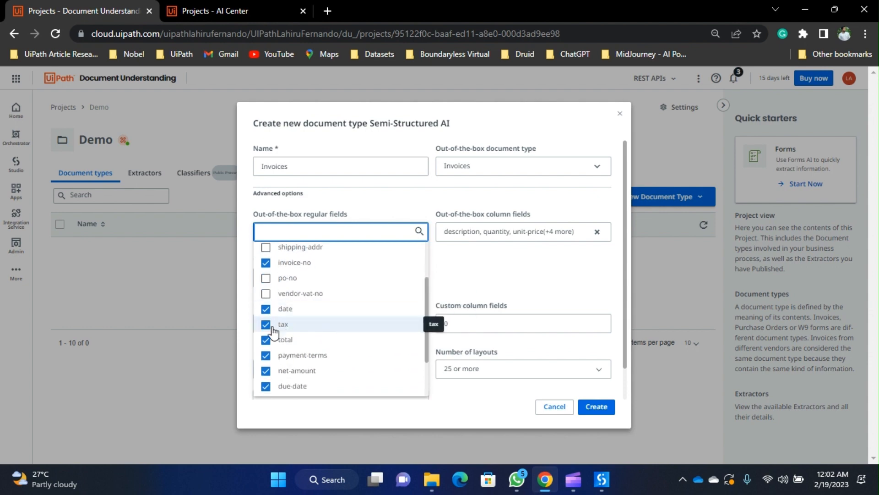
left_click(266, 324)
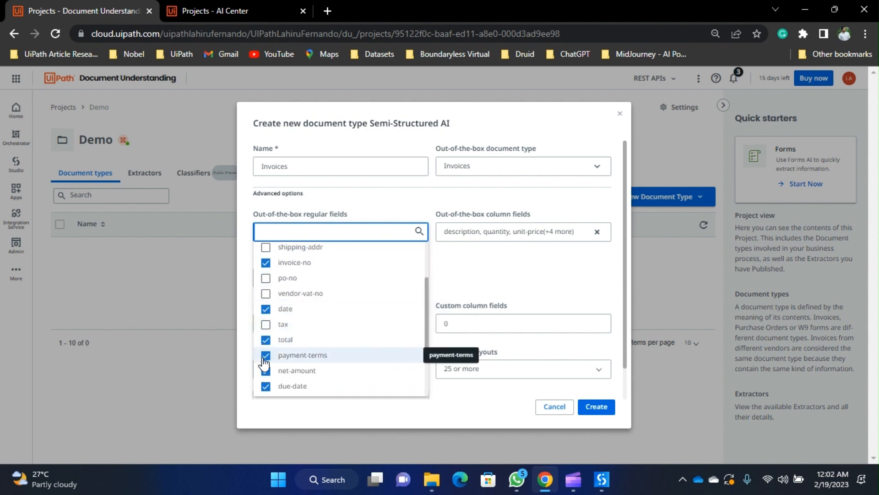
left_click(265, 355)
left_click(266, 371)
scroll(267, 389, "down", 2)
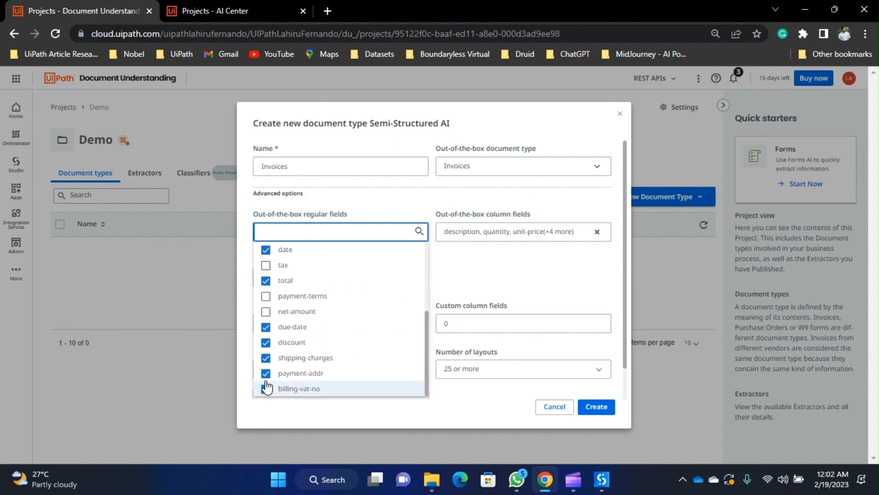
left_click(266, 327)
left_click(265, 343)
left_click(266, 357)
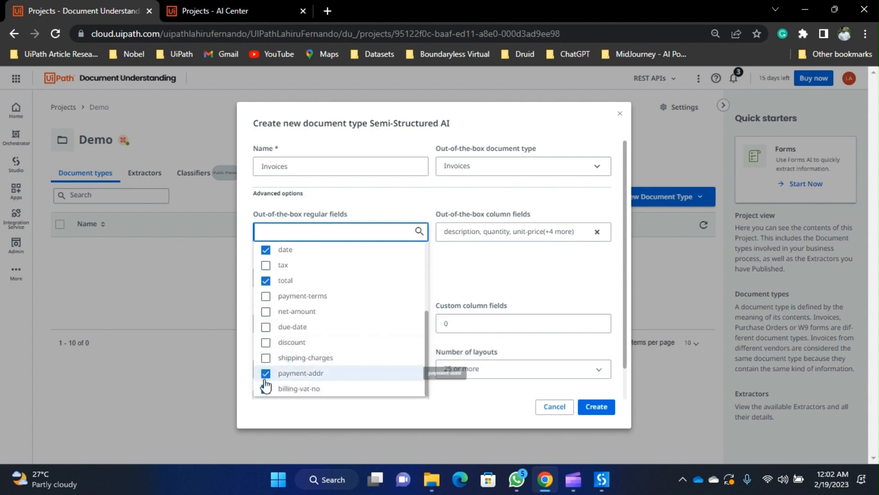
left_click(265, 373)
left_click(266, 389)
scroll(298, 362, "down", 1)
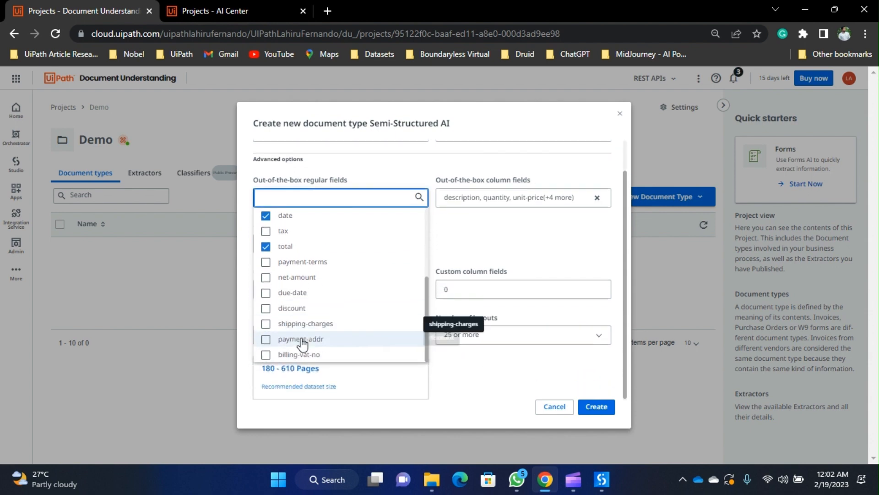
left_click(491, 241)
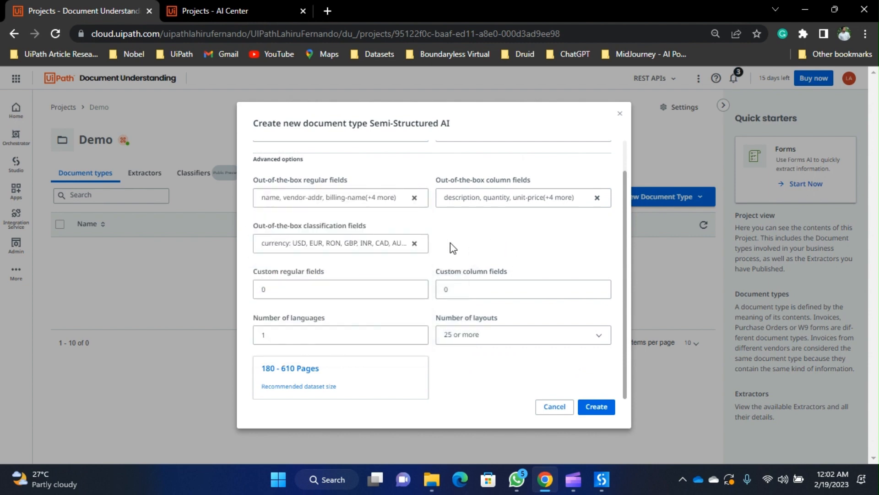
Step: Deselect line-no, part-no and item-po-no from the out-of-the-box column fields
left_click(554, 198)
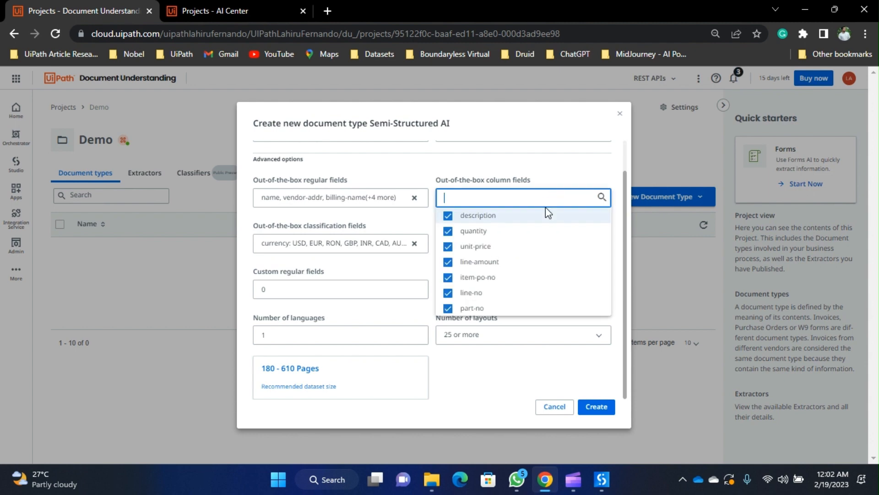
left_click(485, 295)
left_click(481, 308)
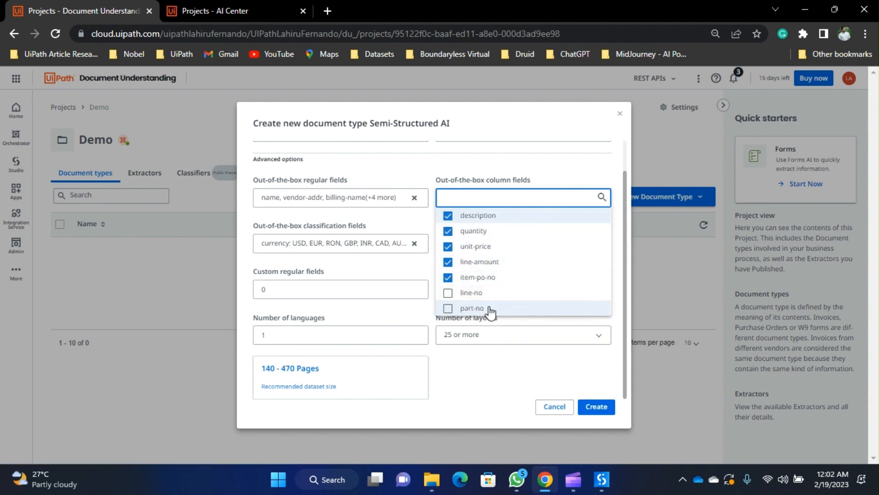
left_click(496, 281)
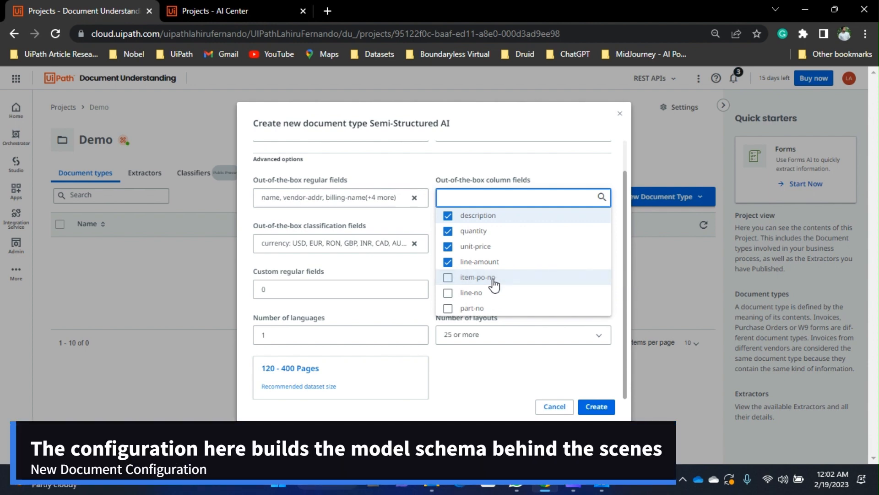
left_click(572, 174)
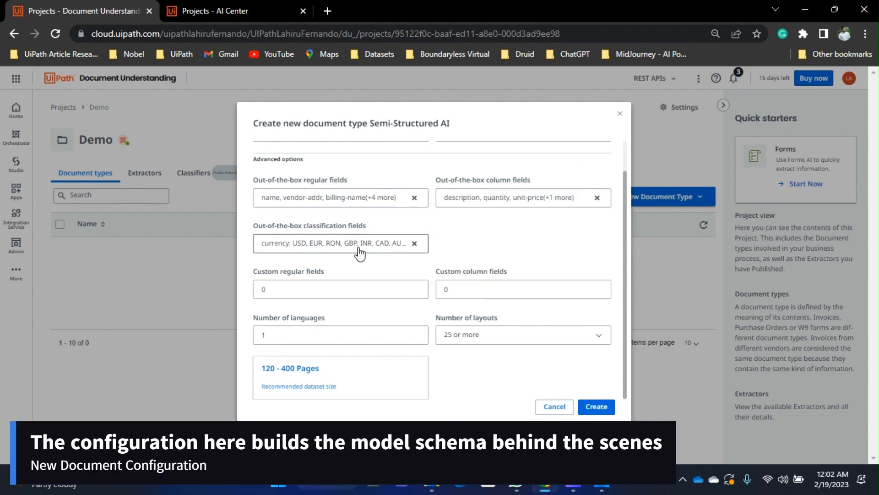
Step: Look through the currency options of the out-of-the-box classification fields and review the remaining document type settings
left_click(335, 247)
scroll(301, 366, "down", 3)
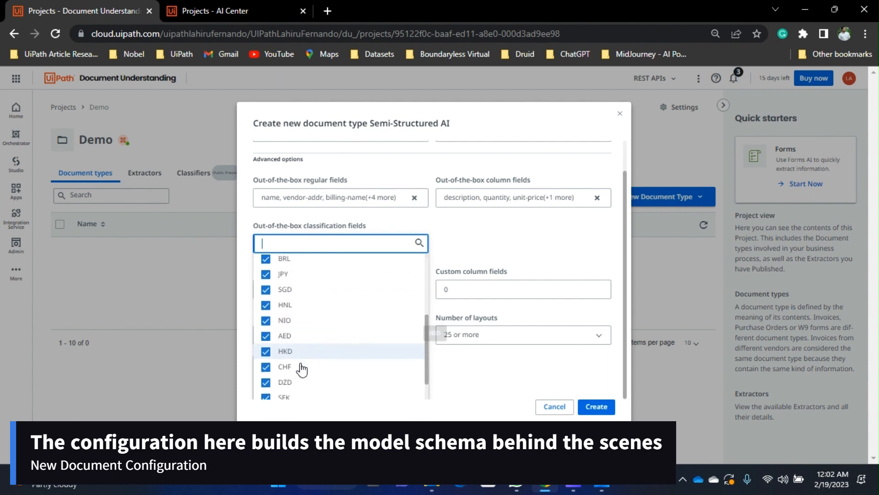
scroll(302, 368, "down", 3)
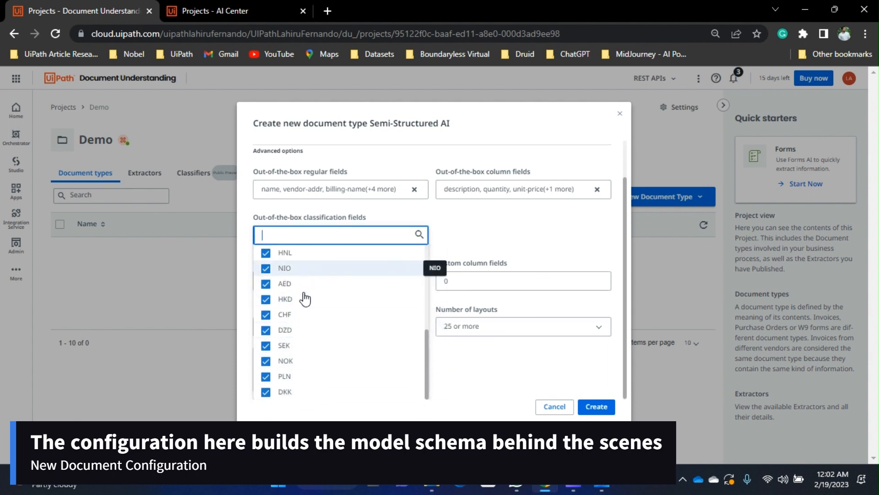
scroll(305, 299, "up", 6)
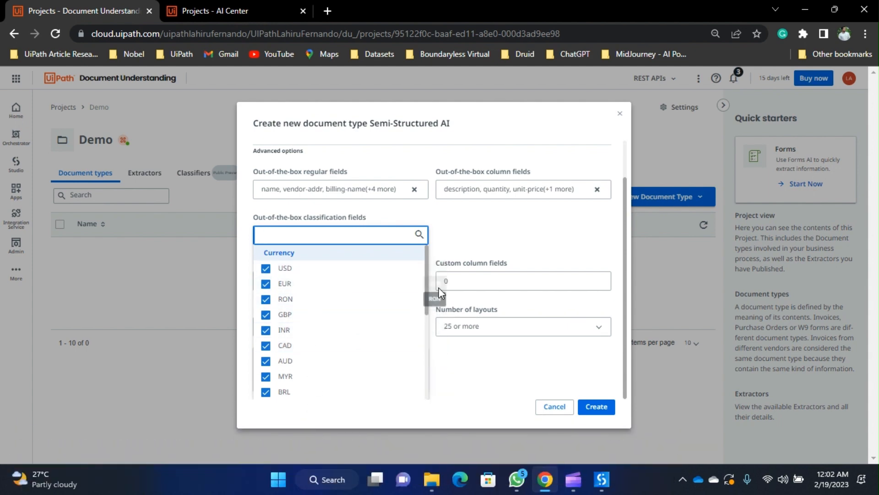
left_click(517, 239)
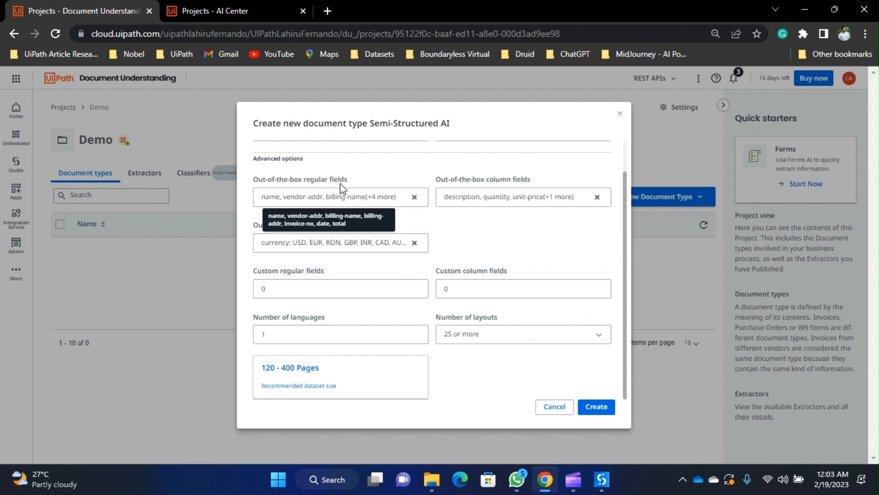
scroll(521, 251, "up", 2)
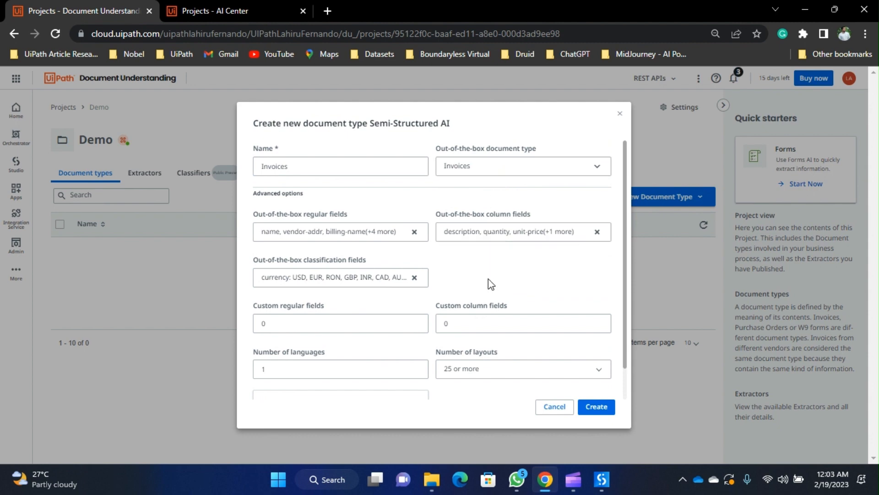
scroll(490, 288, "down", 2)
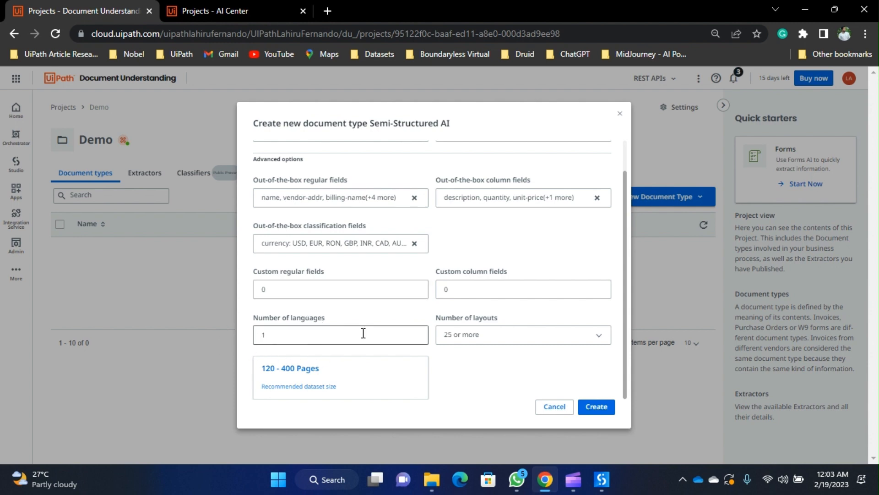
Step: Set the number of layouts for the Invoices document type to 10
left_click(547, 341)
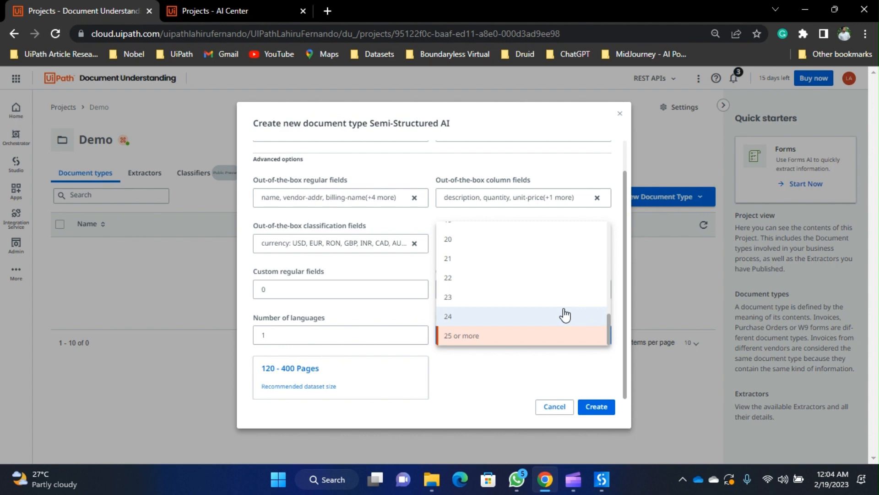
scroll(564, 316, "up", 7)
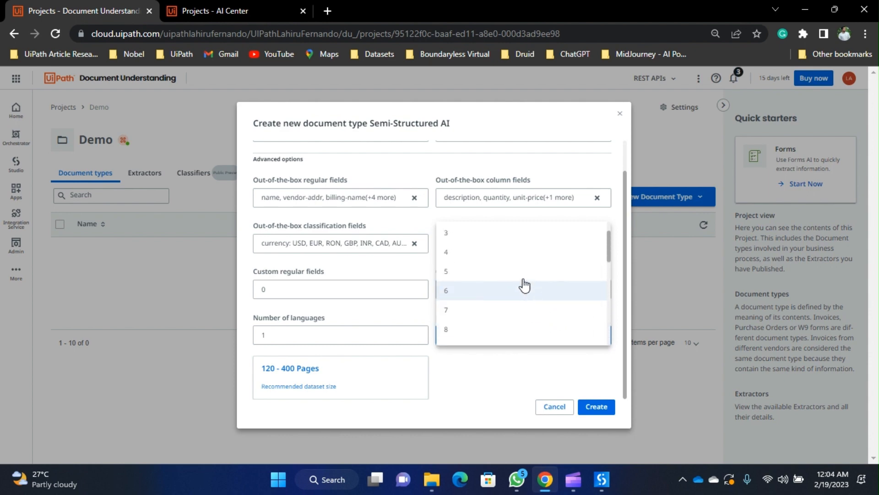
scroll(525, 284, "down", 2)
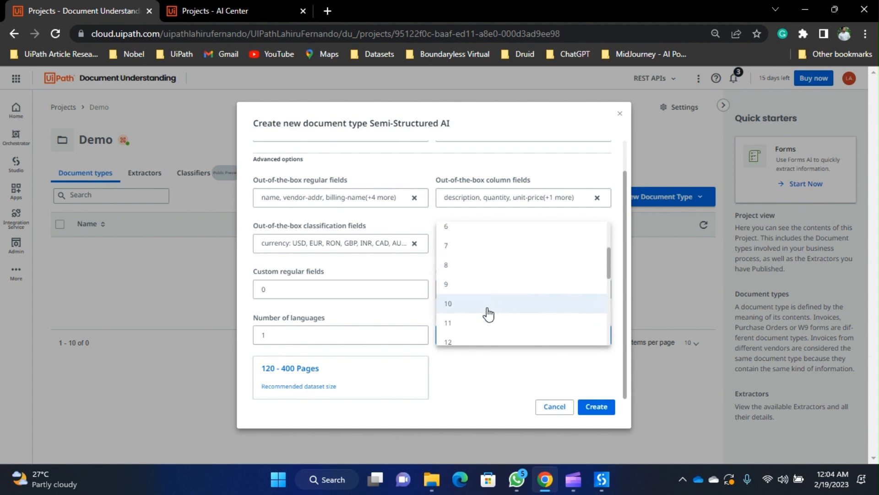
left_click(472, 306)
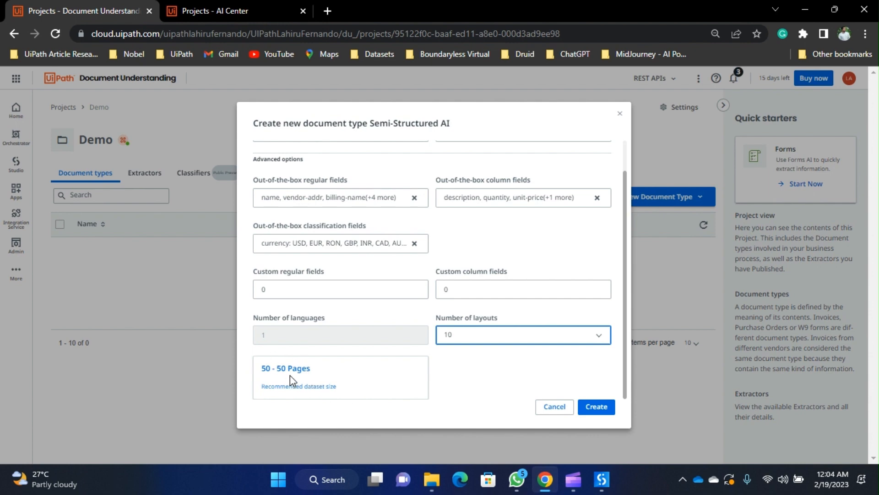
Step: Try 12 and 15 as the number of layouts to compare the recommended dataset sizes, and restore 10
left_click(517, 344)
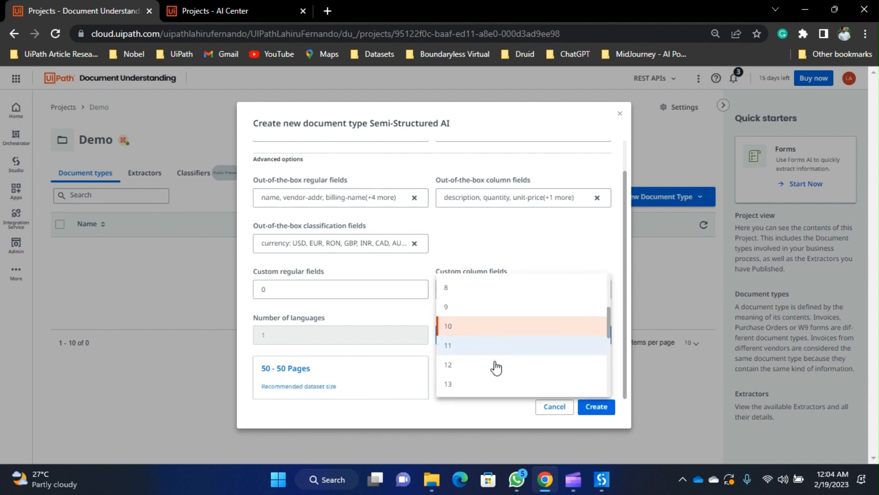
left_click(495, 365)
left_click(503, 341)
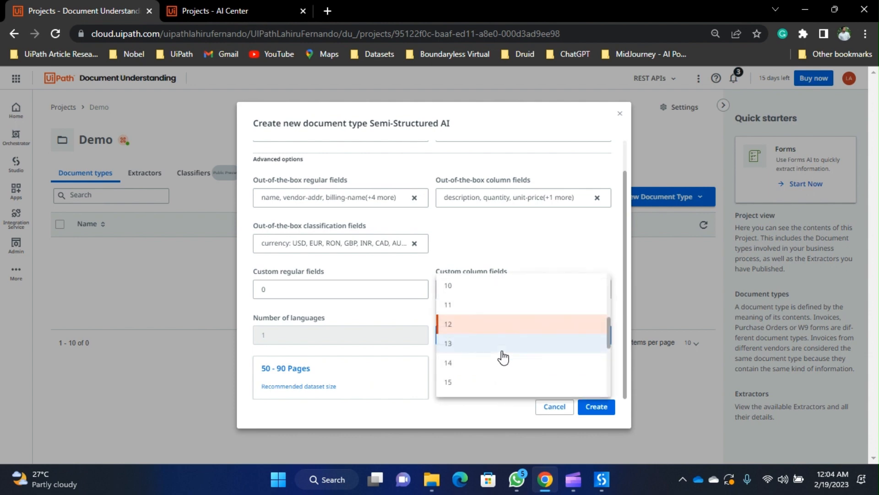
left_click(490, 378)
left_click(504, 345)
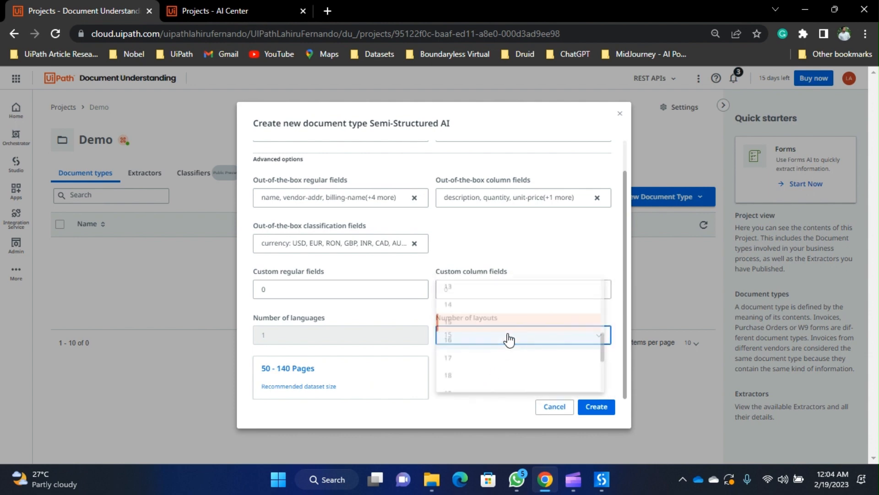
scroll(506, 337, "up", 2)
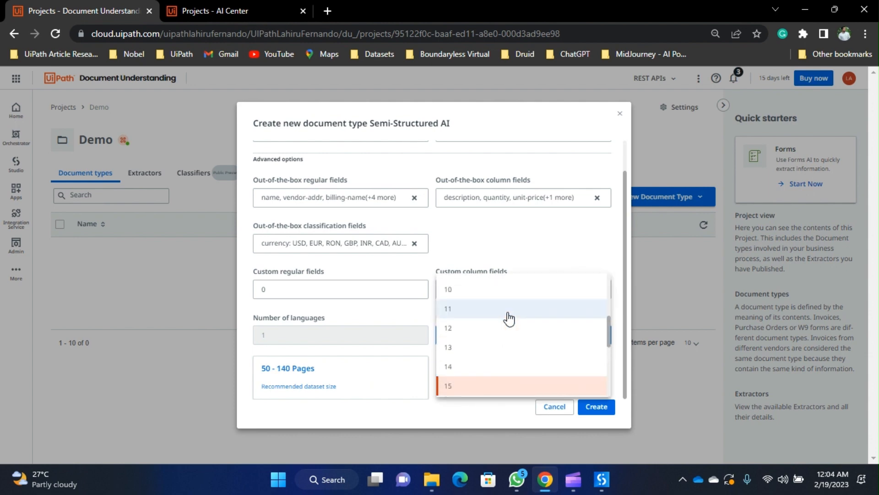
left_click(495, 293)
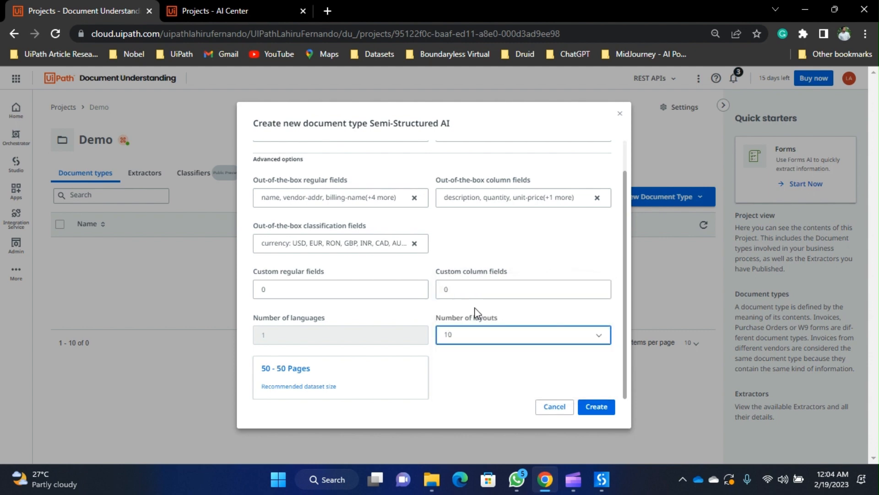
Step: Create the Invoices document type and return to the Demo project's list of document types
left_click(594, 407)
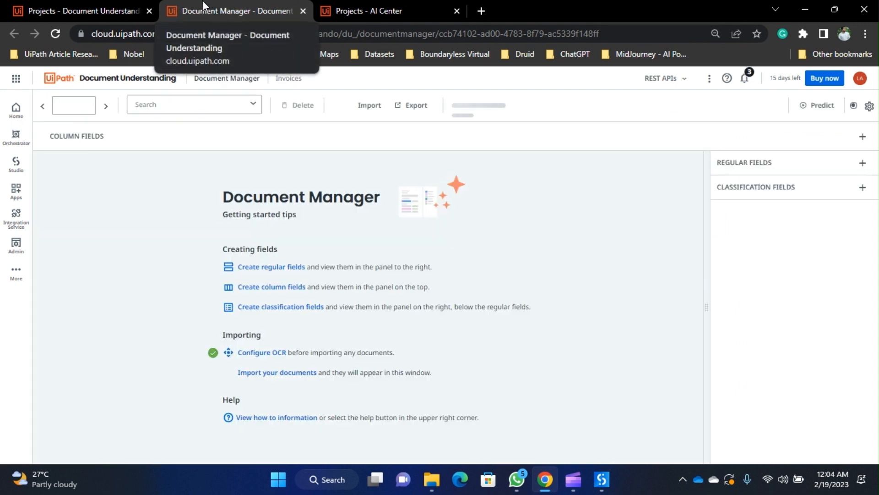
left_click(78, 1)
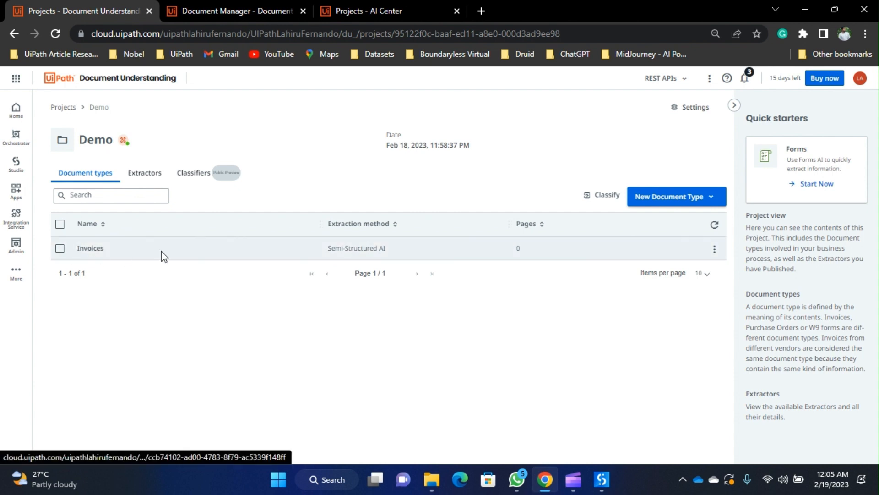
Step: Switch to AI Center, reload its project list and open the Demo_Video project's dashboard
left_click(409, 2)
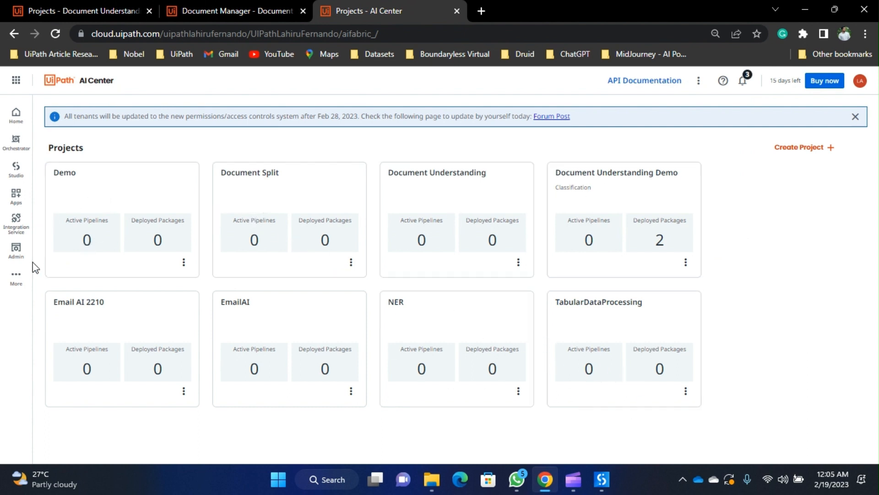
left_click(16, 277)
left_click(89, 312)
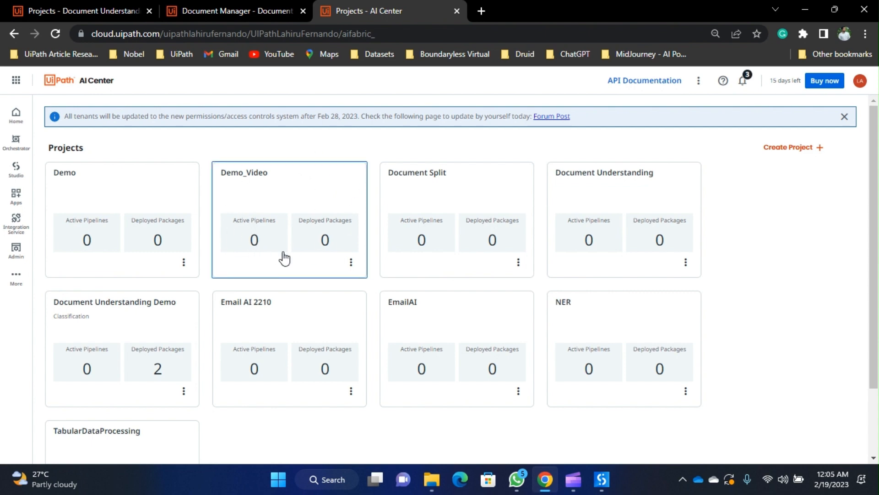
left_click(276, 202)
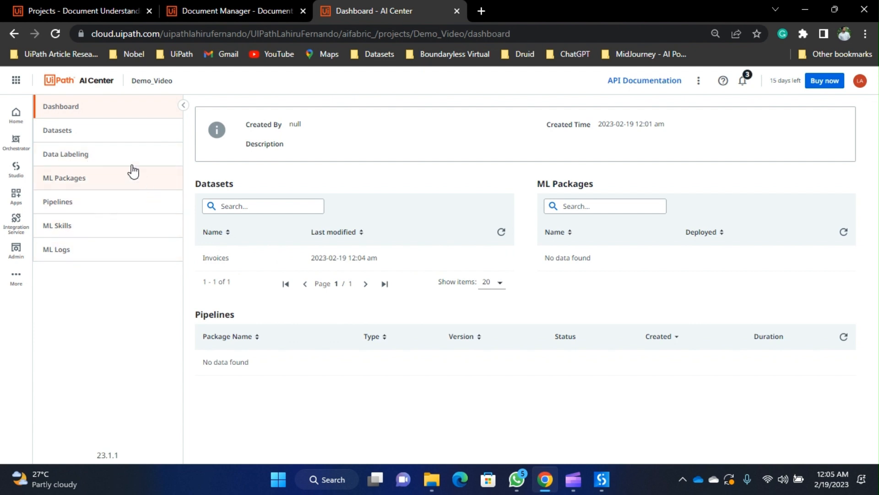
Step: Check the Demo_Video project's data labeling sessions and datasets against the document types of the Document Understanding project Demo
left_click(78, 158)
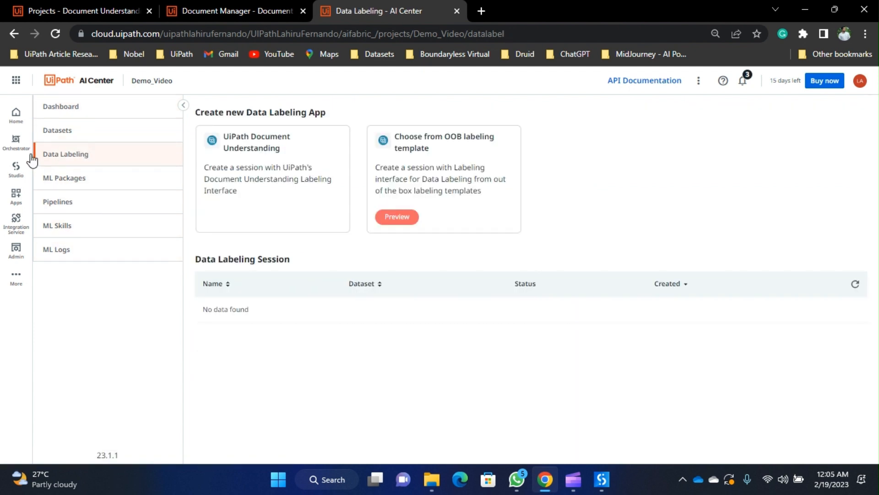
left_click(59, 1)
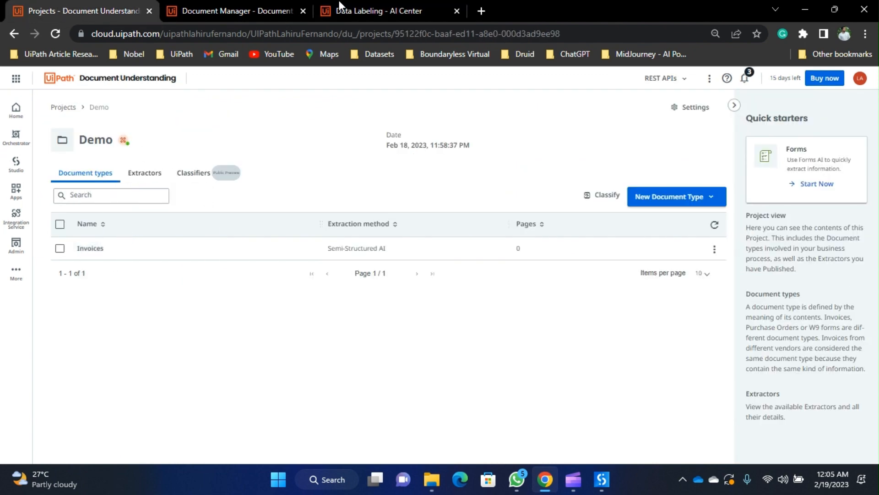
left_click(423, 2)
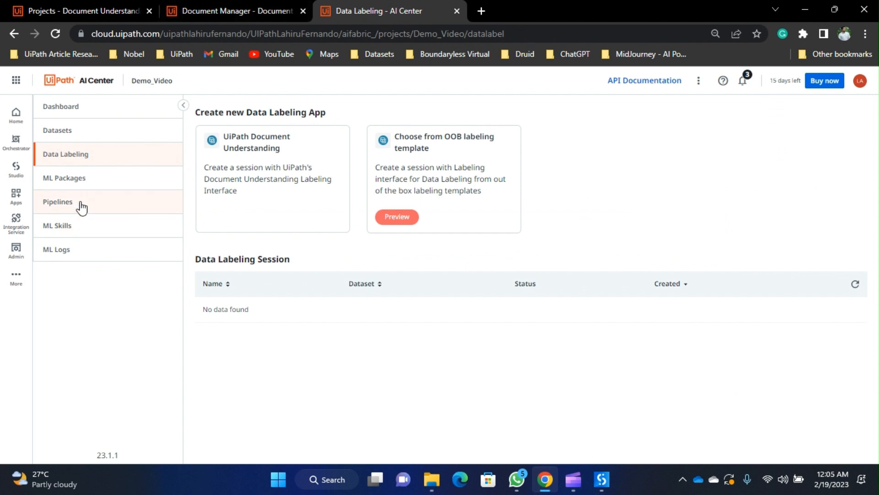
left_click(91, 134)
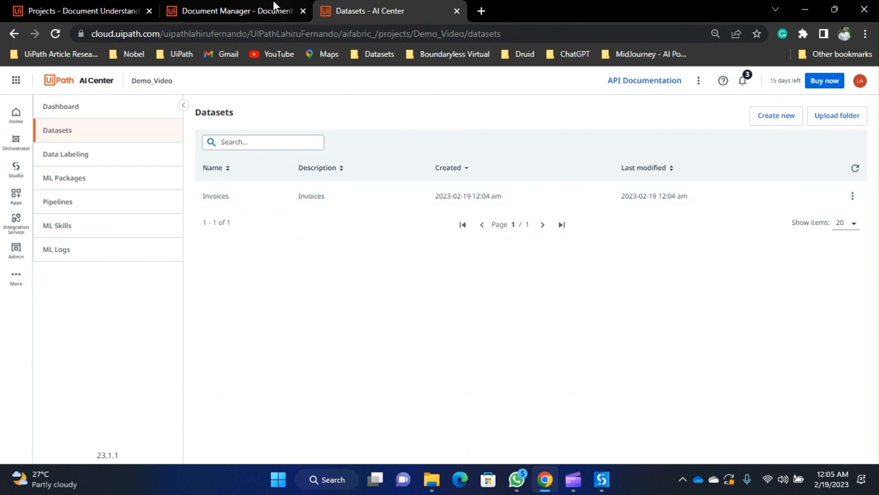
Step: Switch to Document Manager for Invoices, inspect the currency classification field's list of values, and leave it without saving
left_click(252, 1)
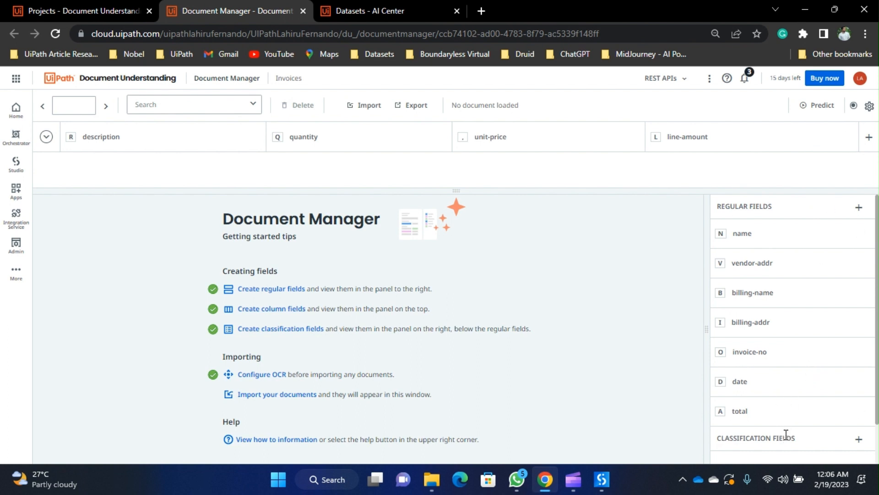
scroll(786, 434, "down", 1)
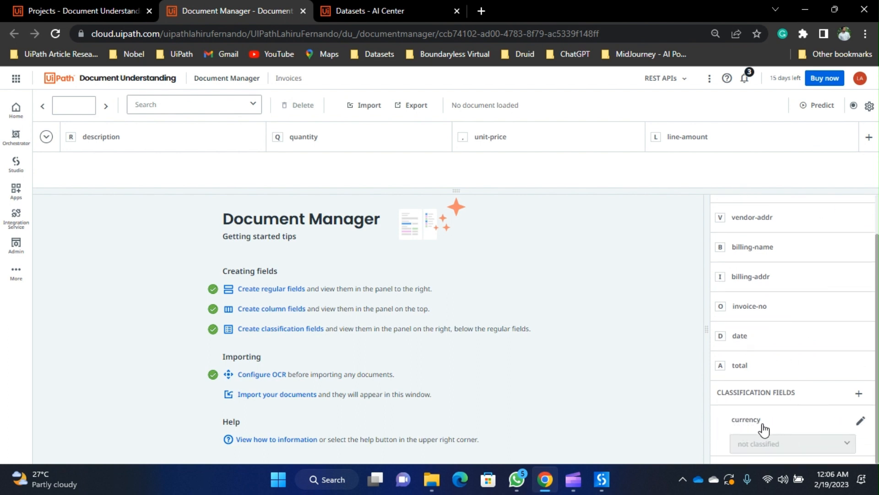
left_click(861, 420)
scroll(429, 286, "down", 1)
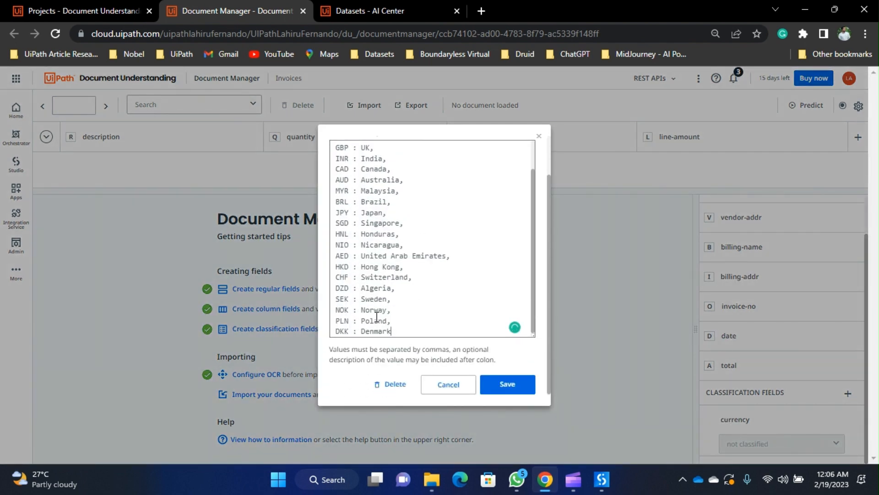
scroll(431, 303, "up", 2)
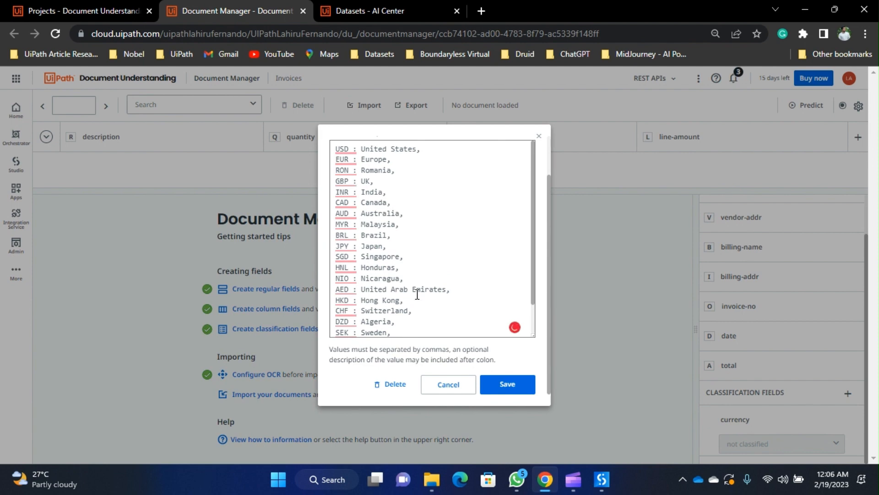
left_click(448, 387)
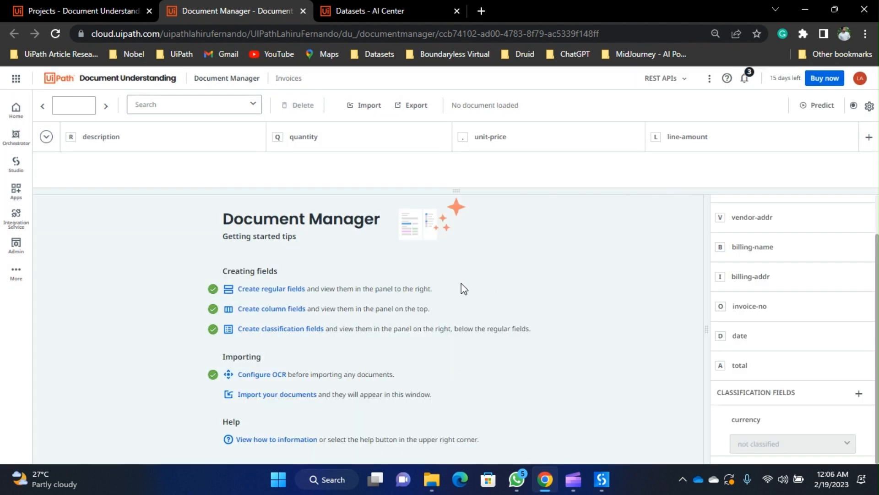
Step: Start a data import for the Invoices document type with the batch name batch1
left_click(370, 105)
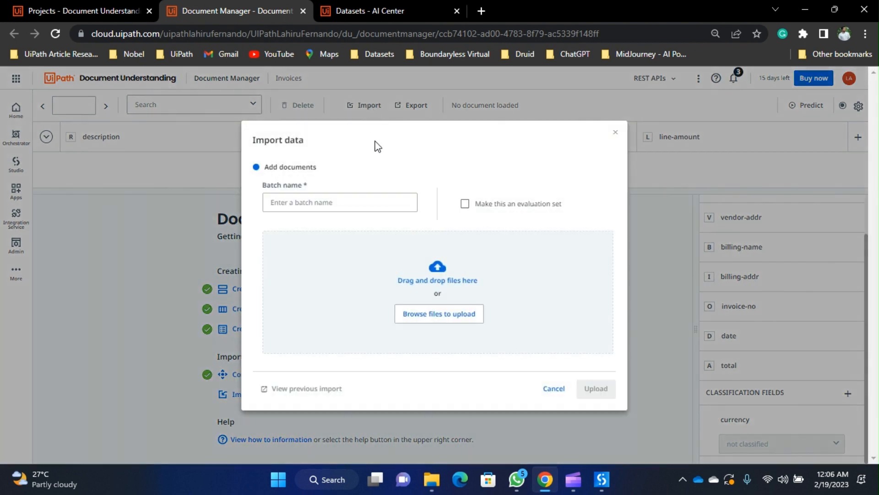
left_click(379, 200)
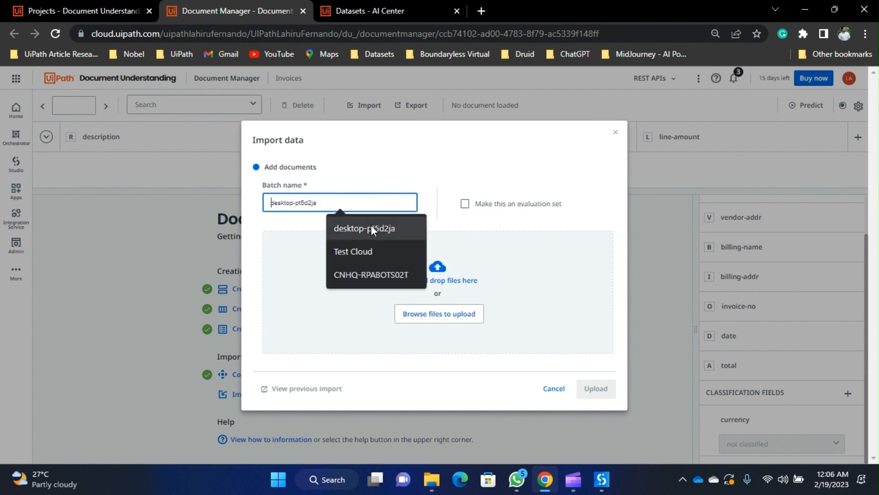
type("batch1")
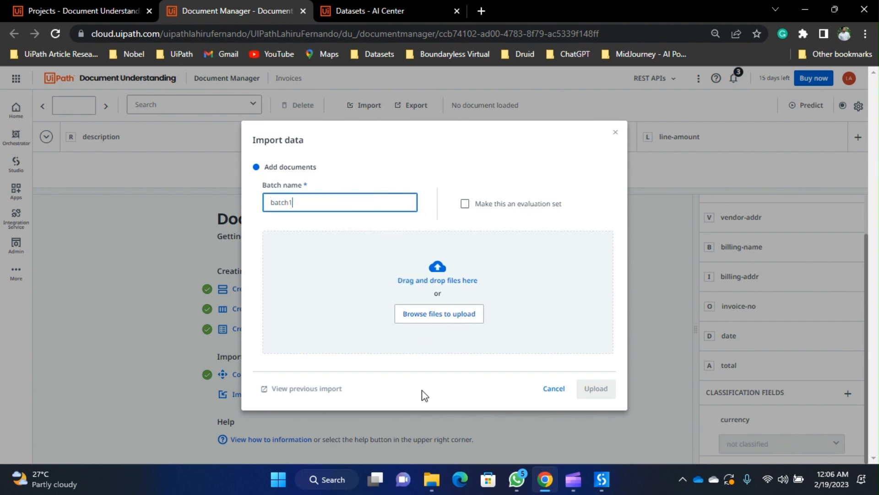
Step: Add all PDF files from the Sample Documents Invoices folder to the import, leaving out the 3 Invoice 3 zip archive
left_click(432, 479)
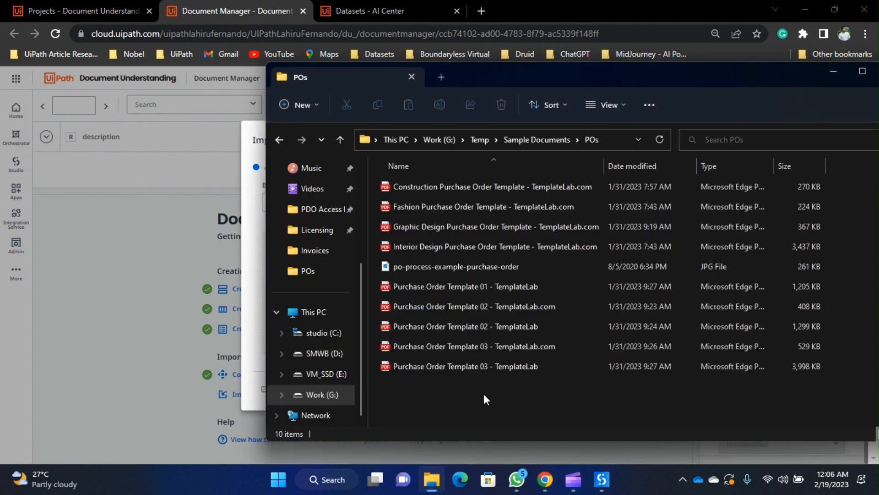
left_click(530, 132)
double_click(422, 187)
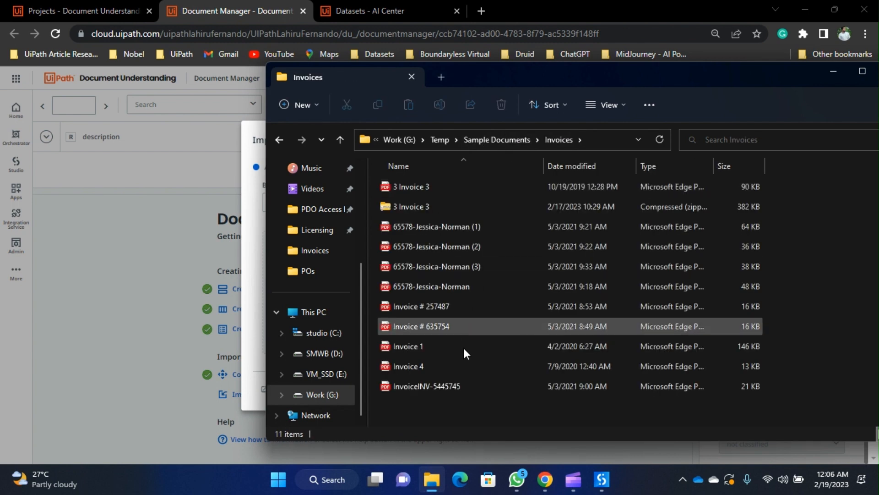
left_click(425, 185)
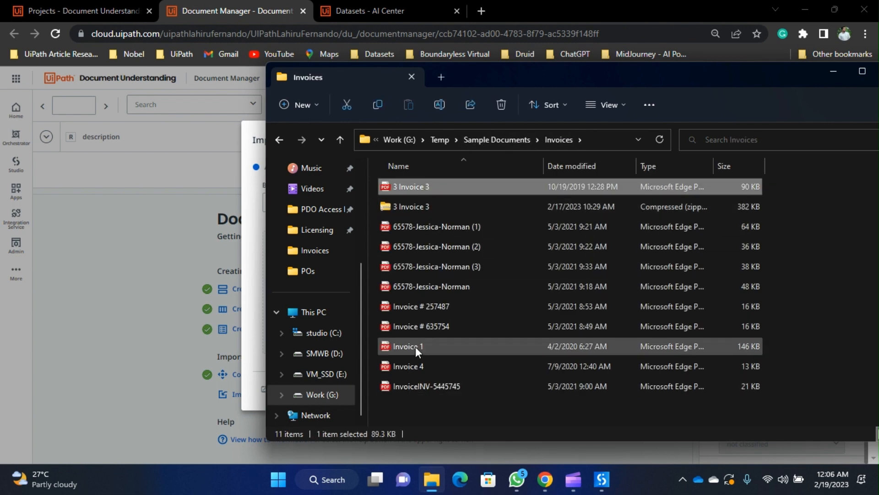
left_click(406, 387, "shift")
left_click(410, 208, "ctrl")
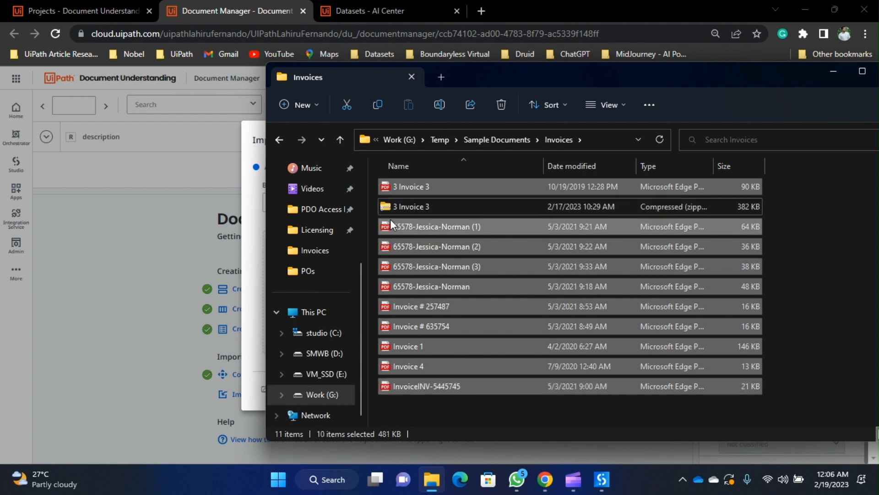
left_click_drag(485, 78, 644, 90)
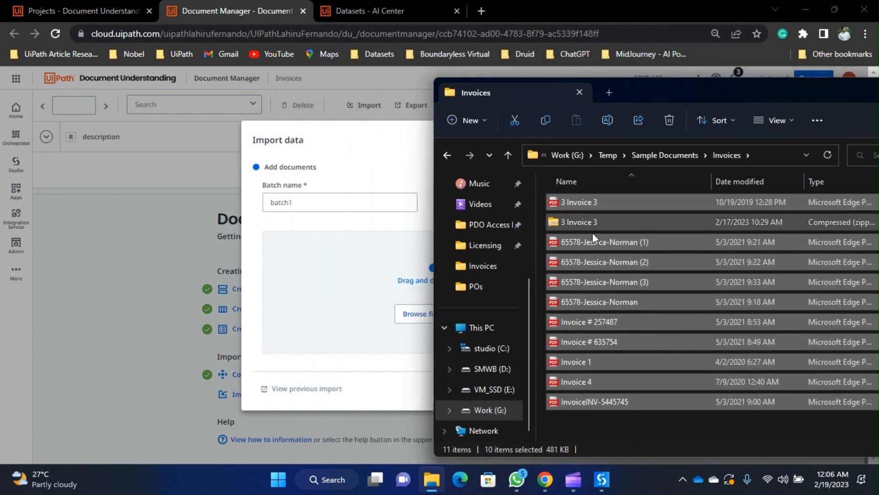
left_click_drag(593, 239, 310, 266)
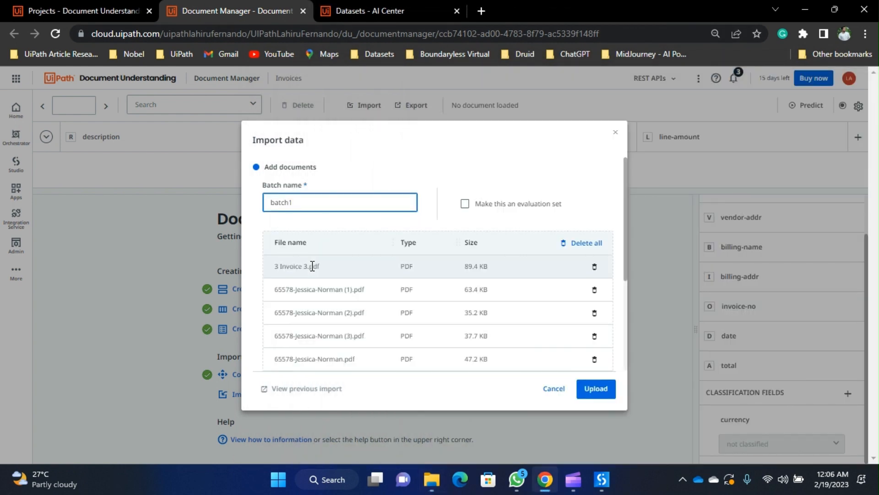
Step: Upload the listed PDF files, import them as batch1, and dismiss the import status once processing is complete
scroll(457, 304, "down", 4)
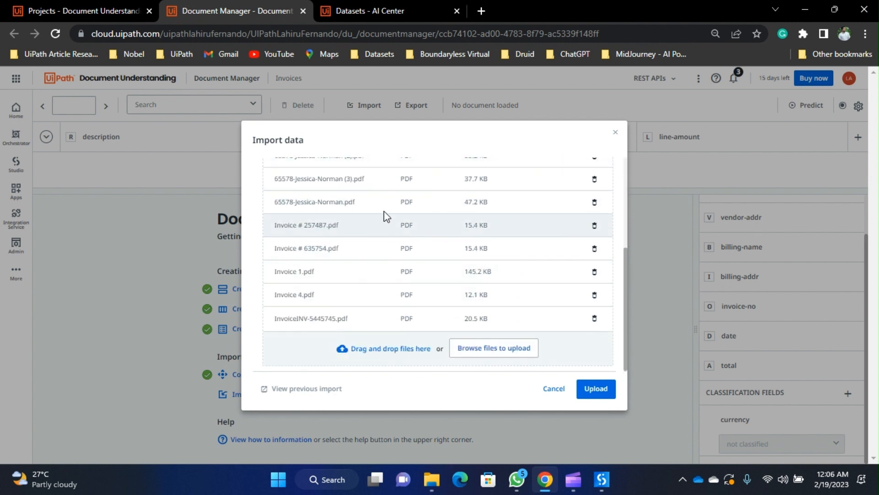
left_click(599, 395)
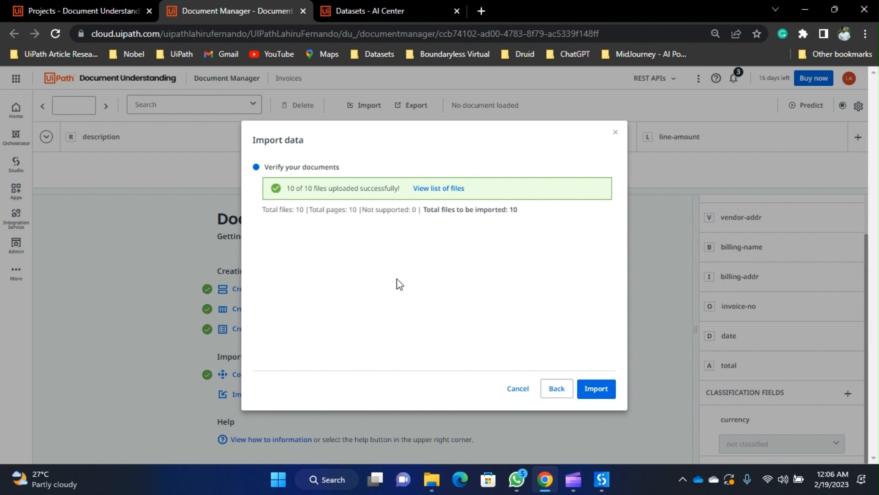
left_click(608, 392)
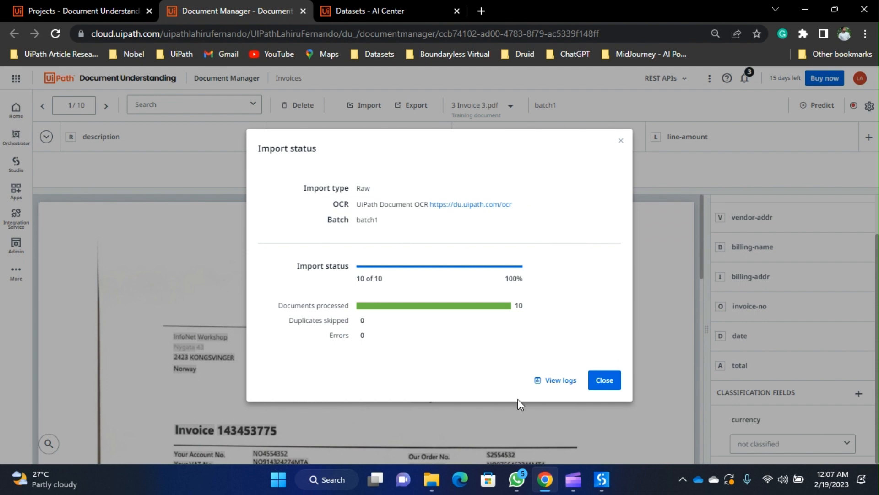
left_click(605, 380)
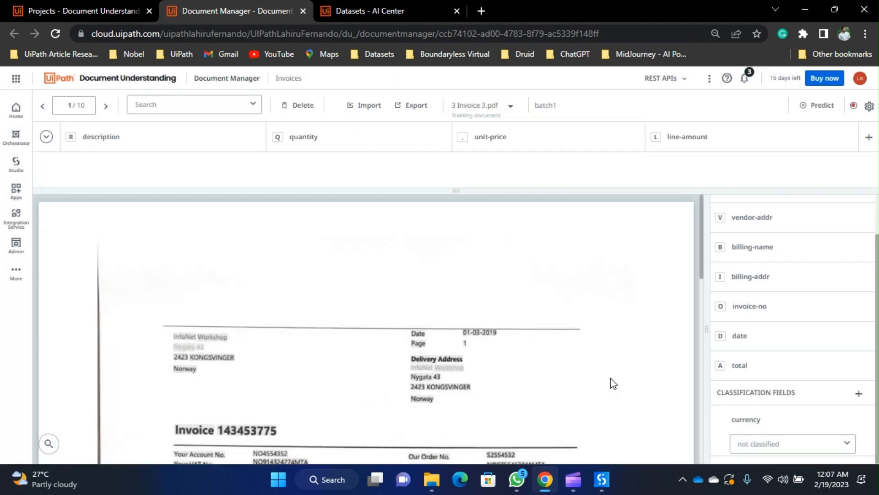
Step: Look over the invoice 3 Invoice 3.pdf and run the AI model prediction on it to pre-label its fields
scroll(524, 308, "down", 10)
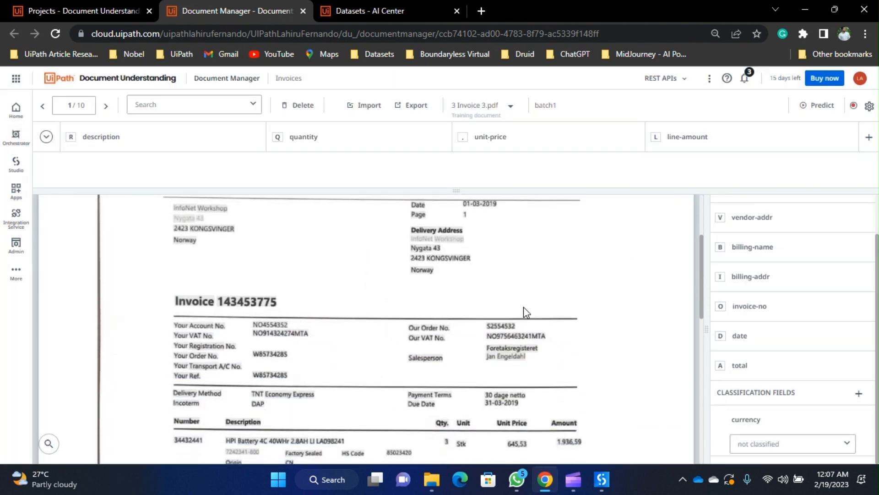
scroll(526, 366, "down", 2)
scroll(528, 384, "up", 12)
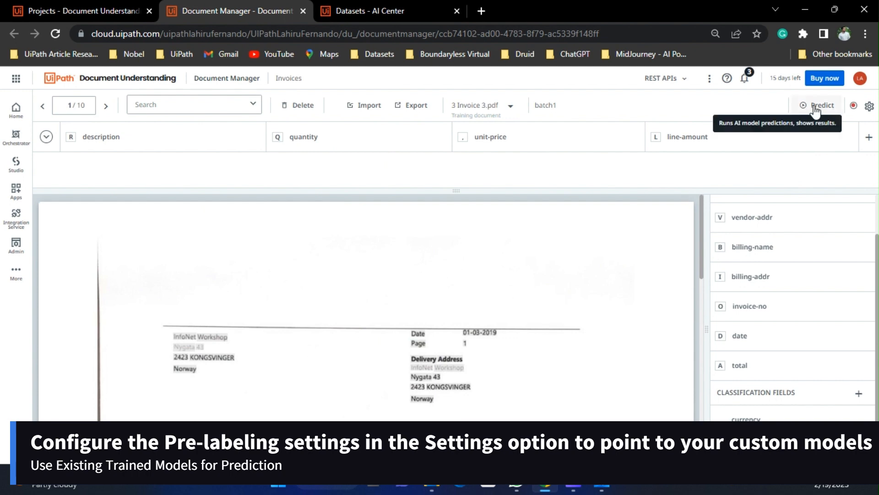
scroll(661, 259, "down", 2)
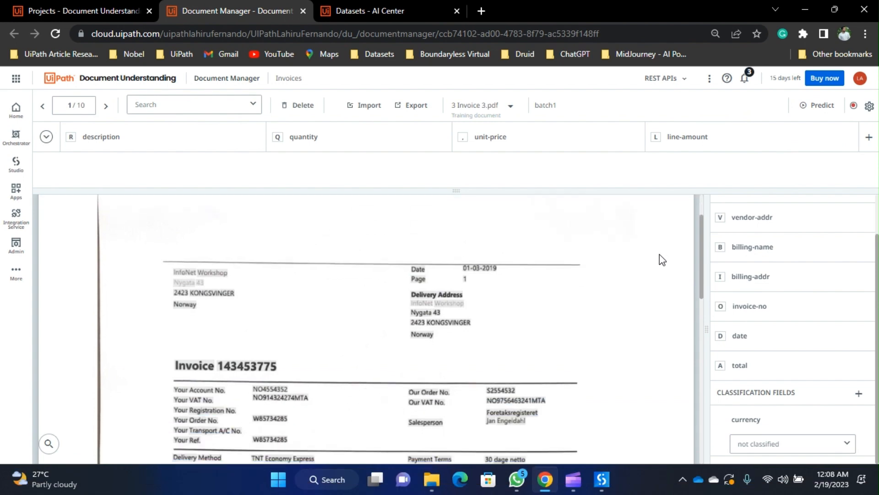
scroll(661, 259, "down", 2)
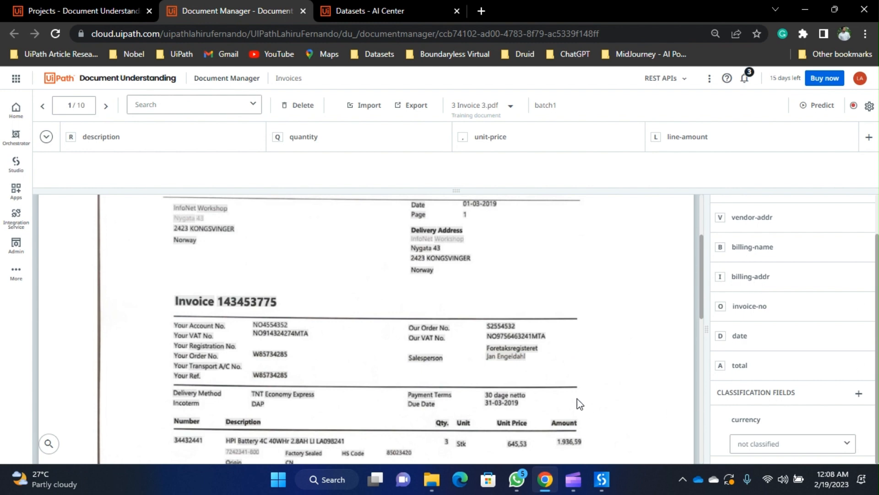
left_click(821, 107)
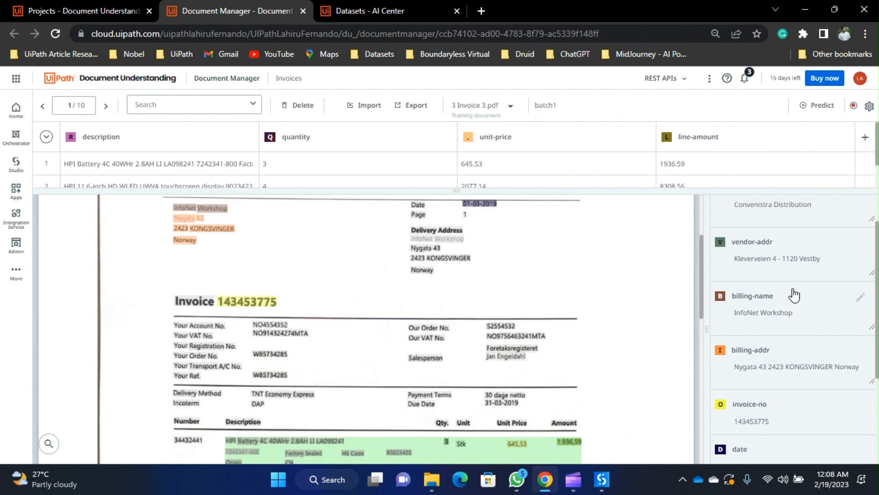
Step: Review the predicted regular fields, currency and line items against the invoice, enlarging the line-item table to show more rows
scroll(775, 417, "down", 3)
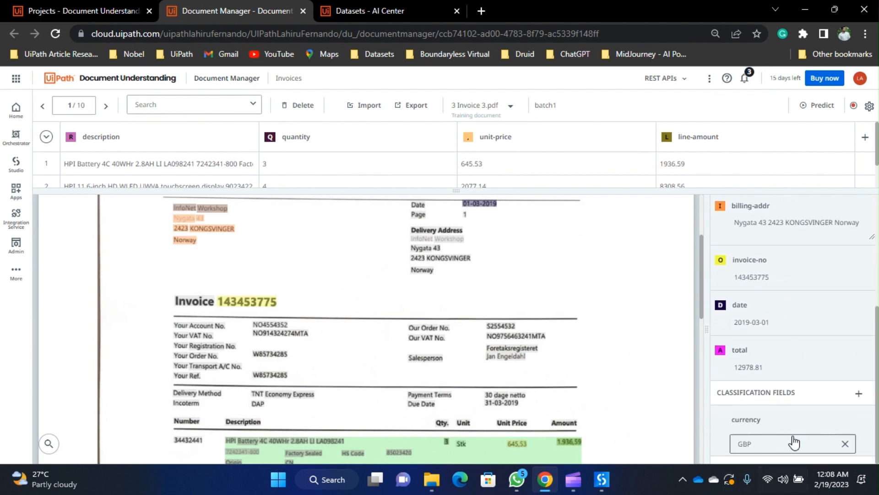
scroll(747, 360, "up", 5)
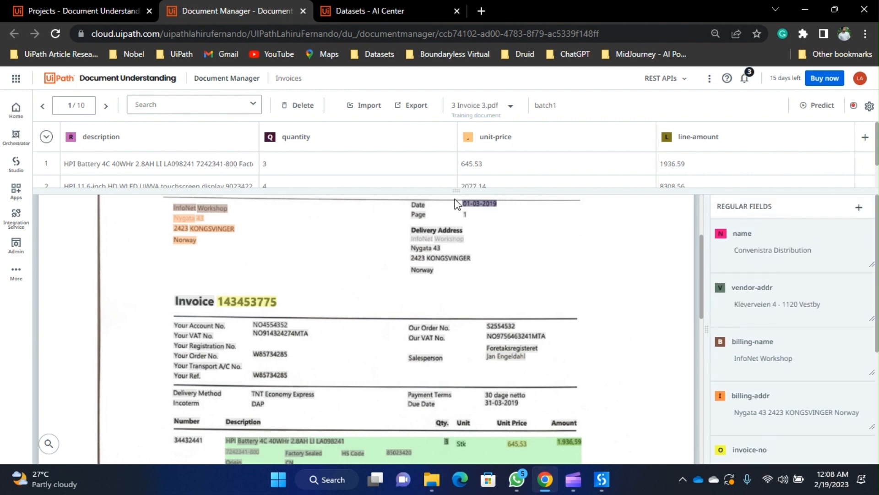
left_click_drag(461, 190, 450, 227)
scroll(519, 315, "down", 3)
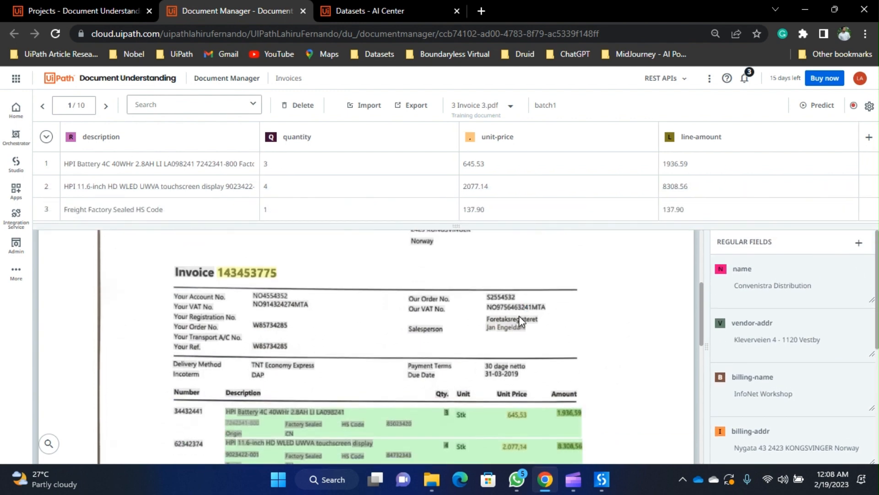
left_click(158, 163)
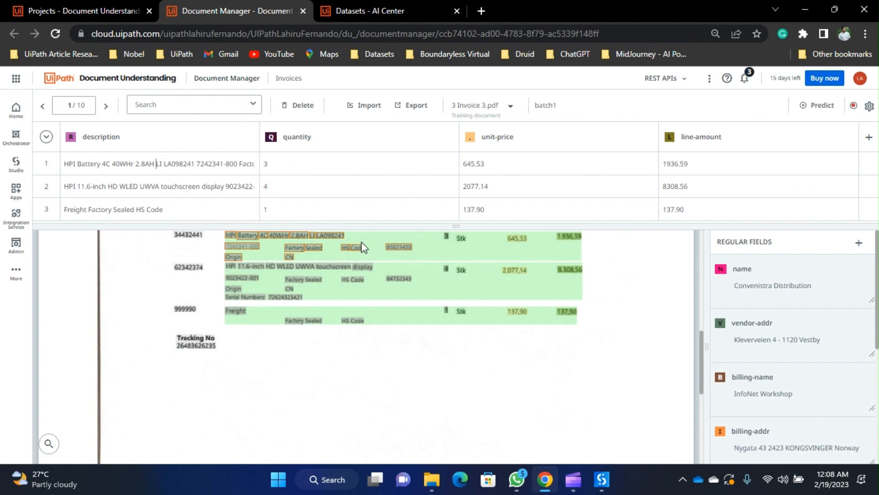
scroll(434, 276, "up", 1)
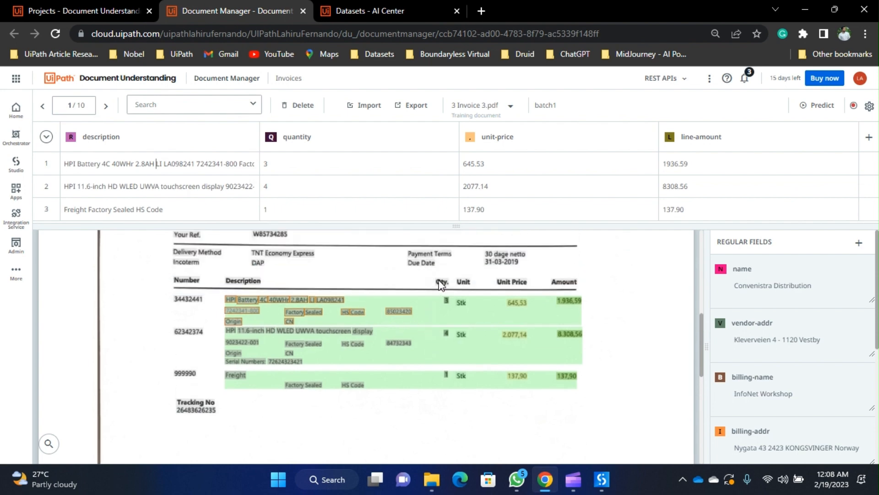
left_click(651, 315)
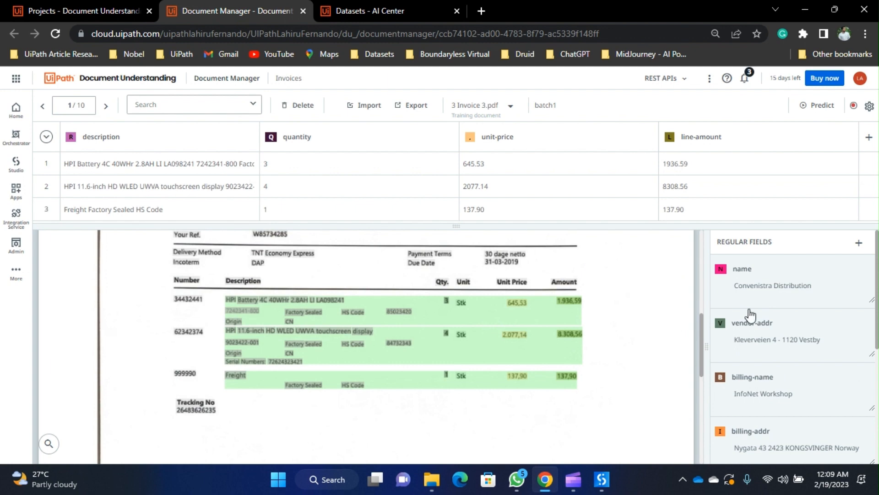
scroll(628, 332, "up", 5)
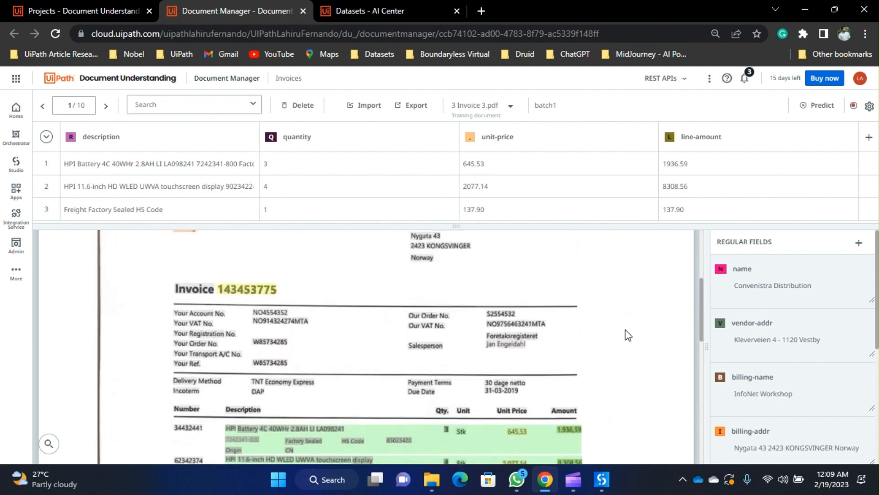
scroll(339, 348, "down", 1)
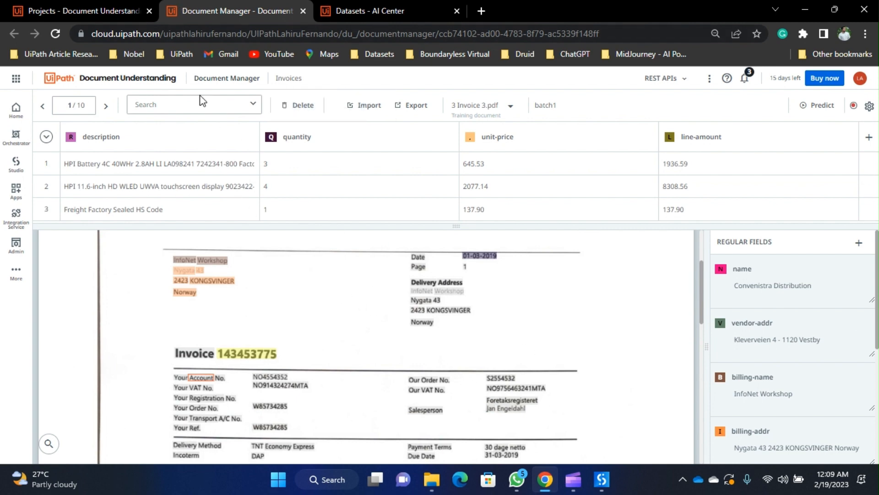
Step: Start a new Semi-Structured AI document type in the Demo project and name it PurchaseOrders
left_click(62, 2)
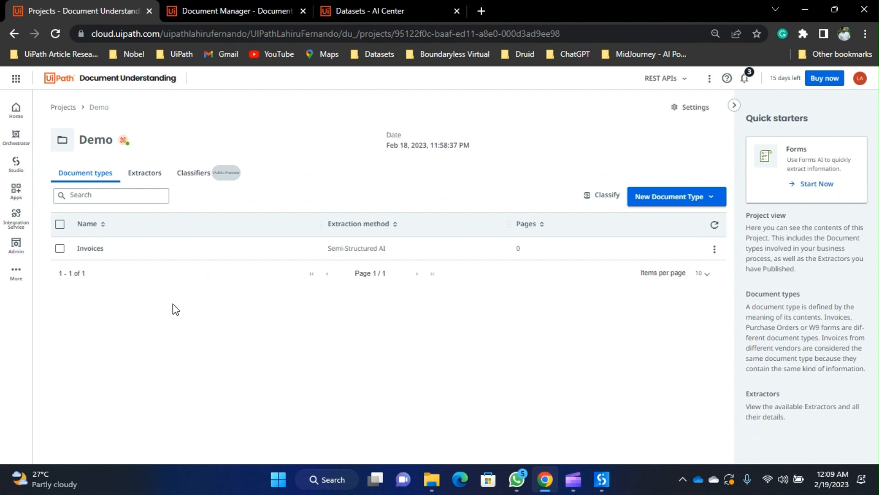
left_click(710, 198)
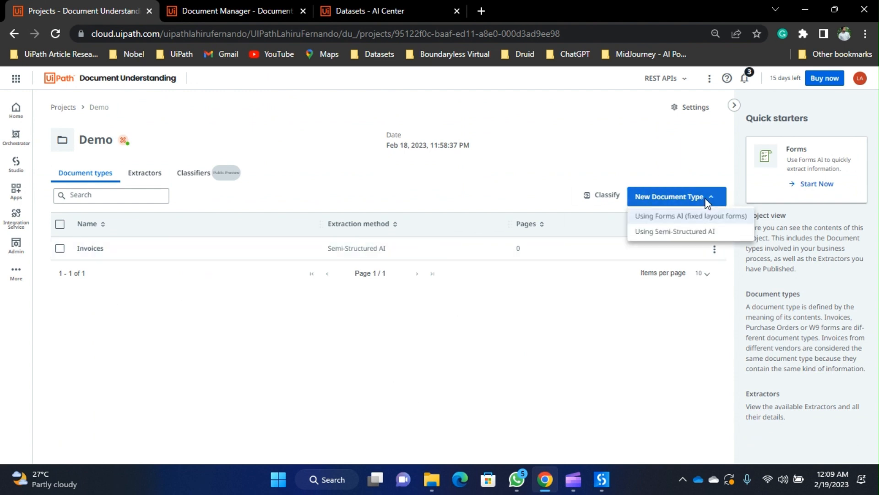
left_click(687, 235)
left_click(311, 163)
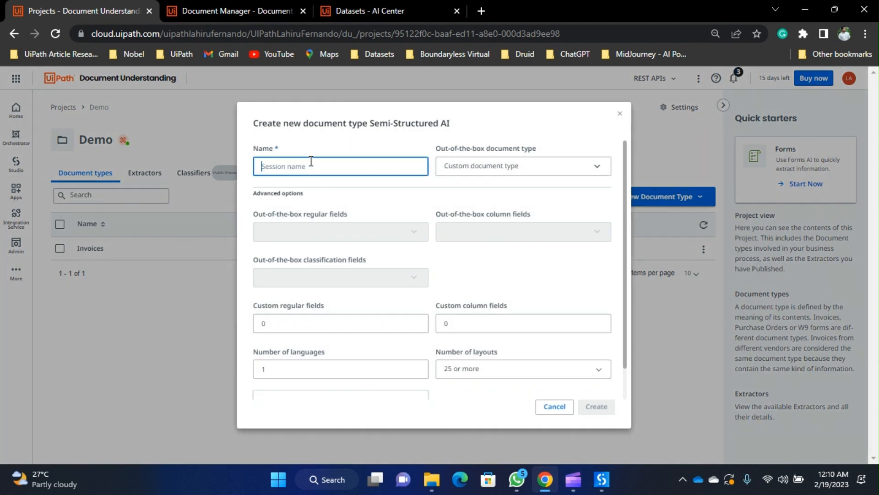
type("Pu")
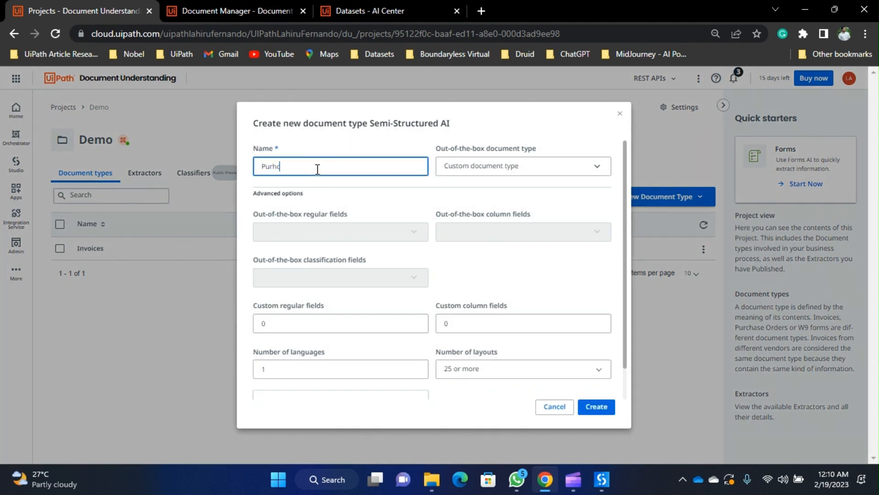
type("rchase Orders")
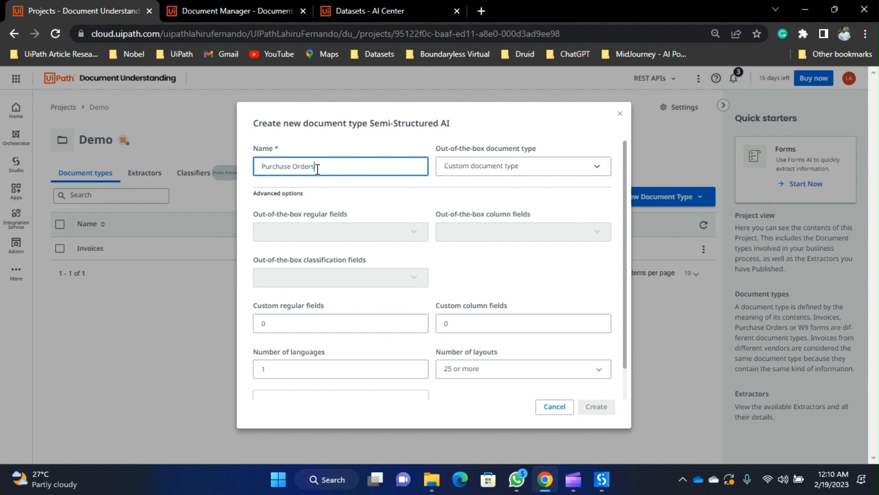
left_click(476, 167)
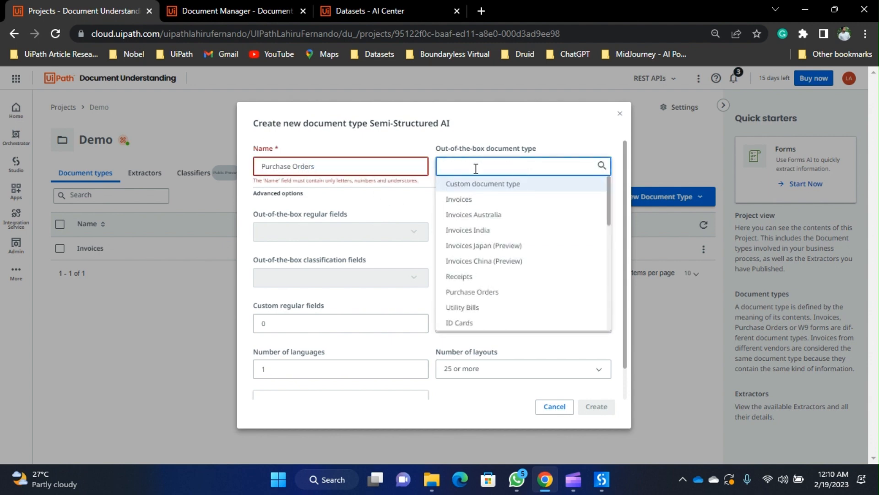
left_click(295, 166)
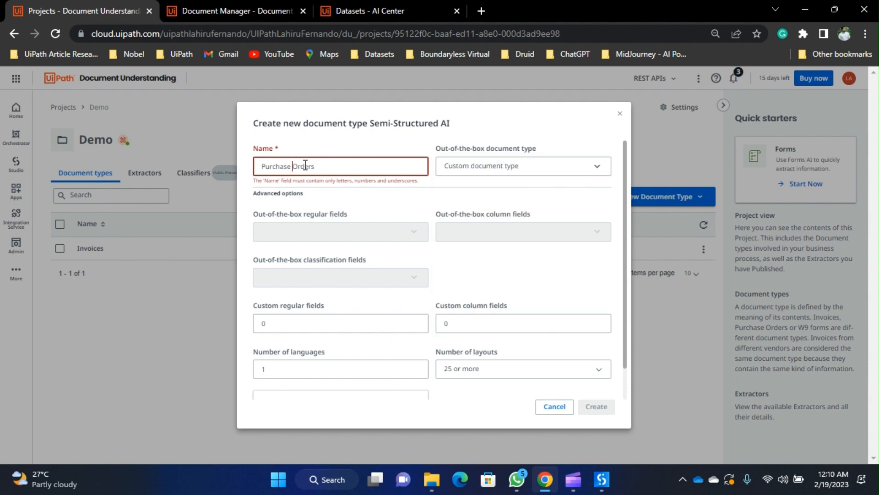
key("BackSpace")
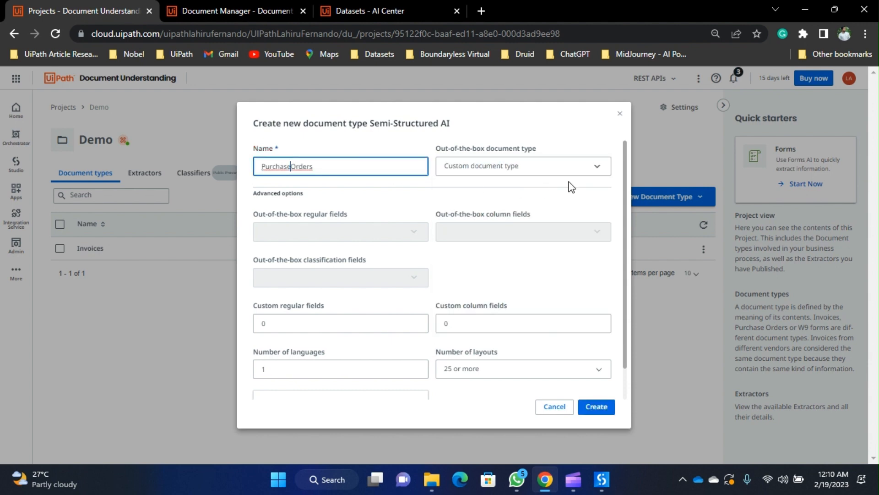
Step: Base the new document type on the out-of-the-box Purchase Orders type
left_click(593, 169)
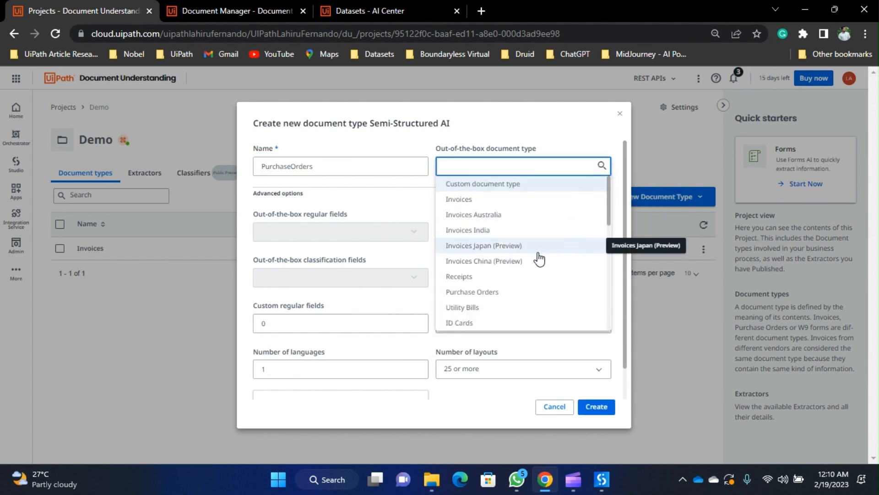
scroll(486, 252, "down", 2)
left_click(493, 232)
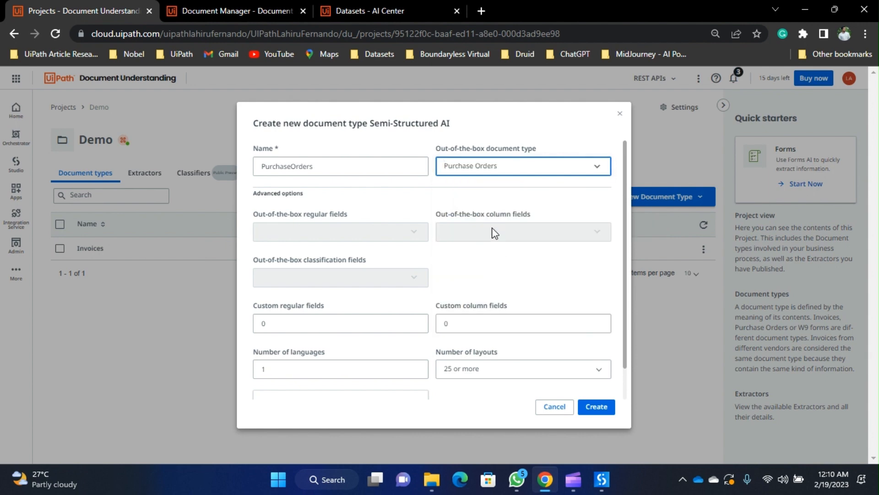
Step: Exclude vendor-address, shipping-name, shipping-address, billing-name and billing-address from the out-of-the-box regular fields
left_click(390, 232)
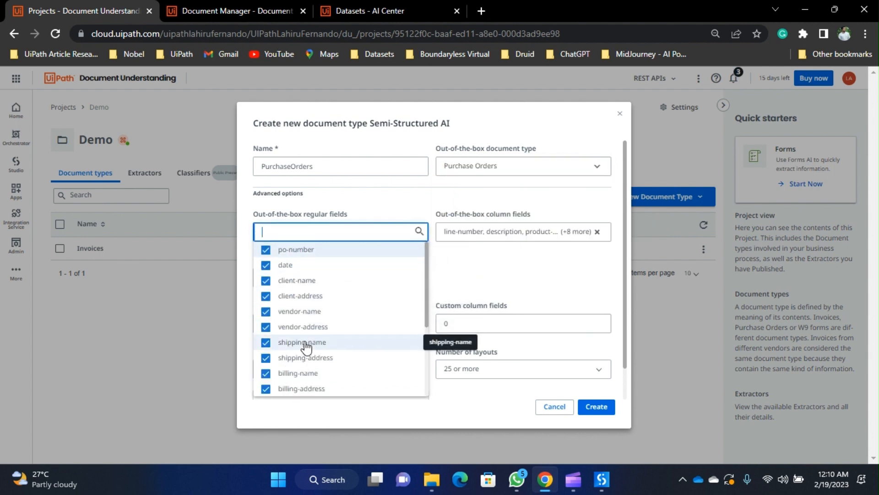
left_click(311, 329)
left_click(300, 343)
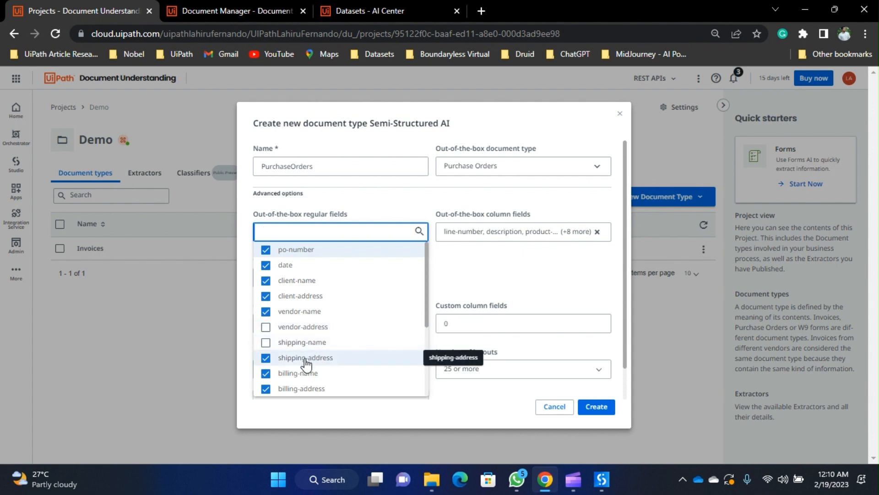
left_click(298, 358)
left_click(299, 373)
left_click(300, 388)
Step: Exclude payment-terms, delivery-by-date, discount, net-amount, tax-amount, tax-rate and client-vat-no from the regular fields, keeping total-amount
scroll(312, 366, "down", 3)
left_click(302, 296)
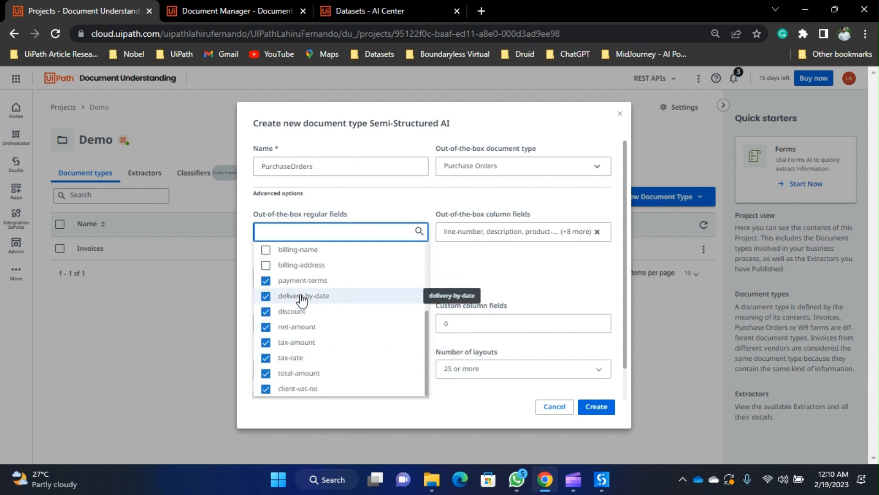
left_click(298, 280)
left_click(288, 312)
left_click(293, 327)
left_click(295, 343)
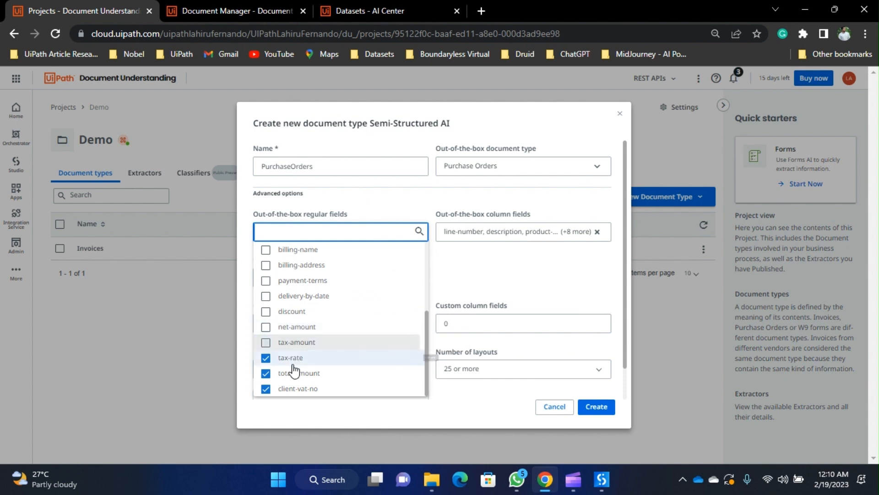
left_click(295, 358)
left_click(300, 373)
scroll(303, 372, "down", 1)
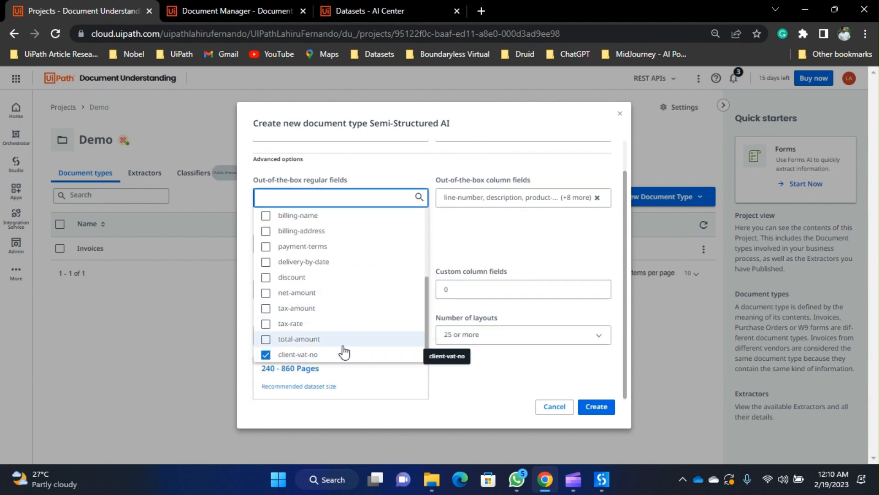
left_click(311, 359)
left_click(300, 339)
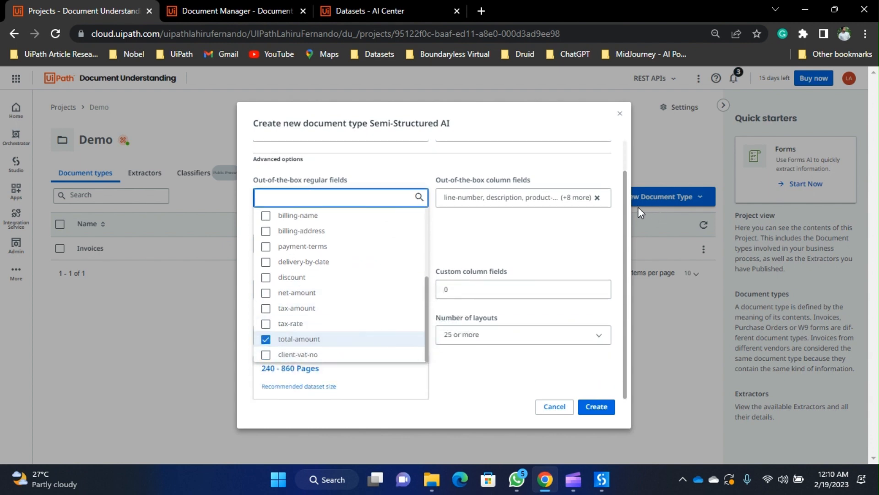
Step: Reduce the out-of-the-box column fields to description, unit-price, quantity and line-amount
left_click(509, 200)
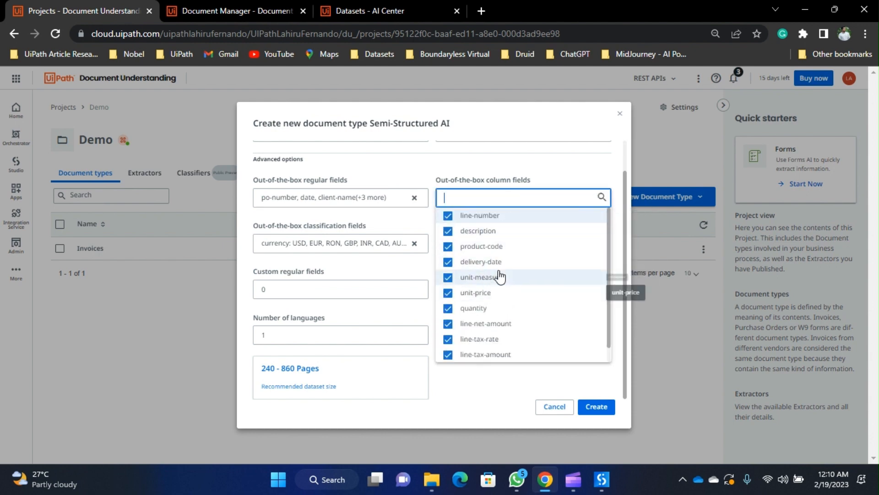
left_click(488, 340)
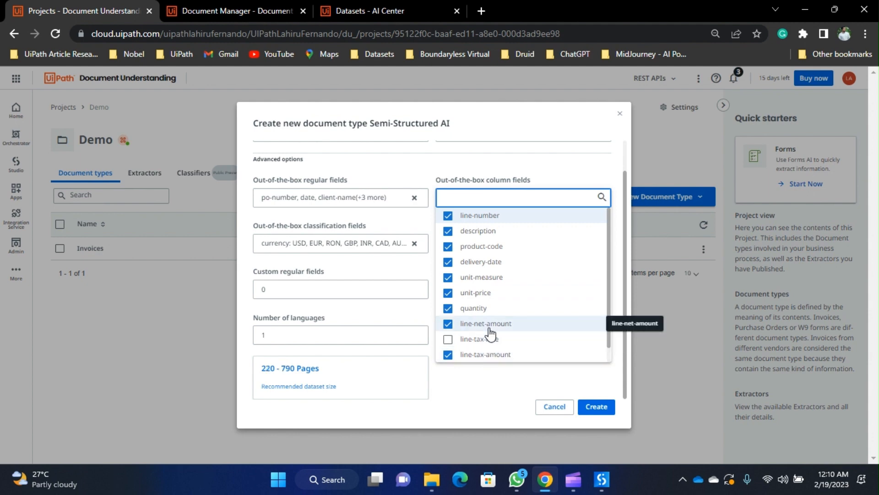
left_click(486, 323)
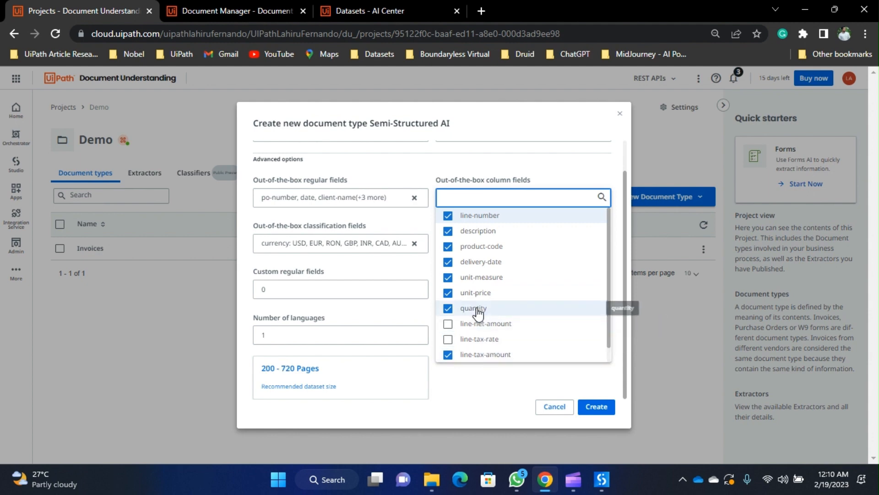
left_click(480, 278)
left_click(486, 261)
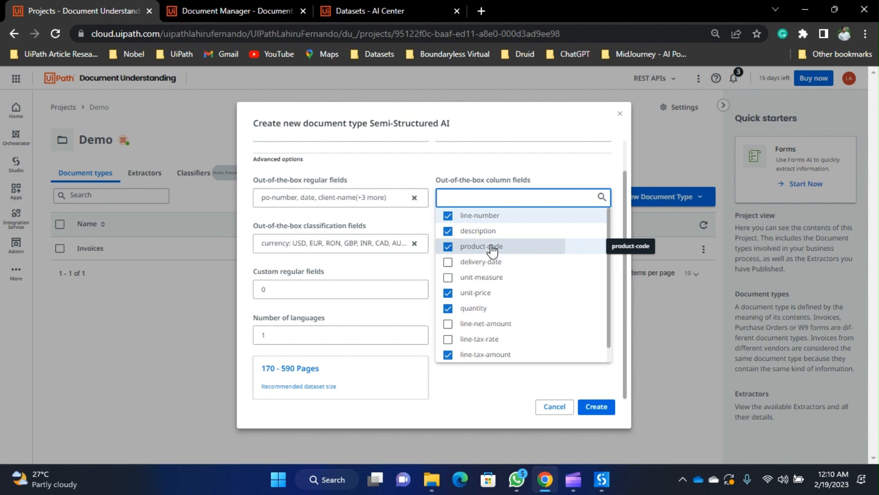
left_click(482, 247)
left_click(510, 219)
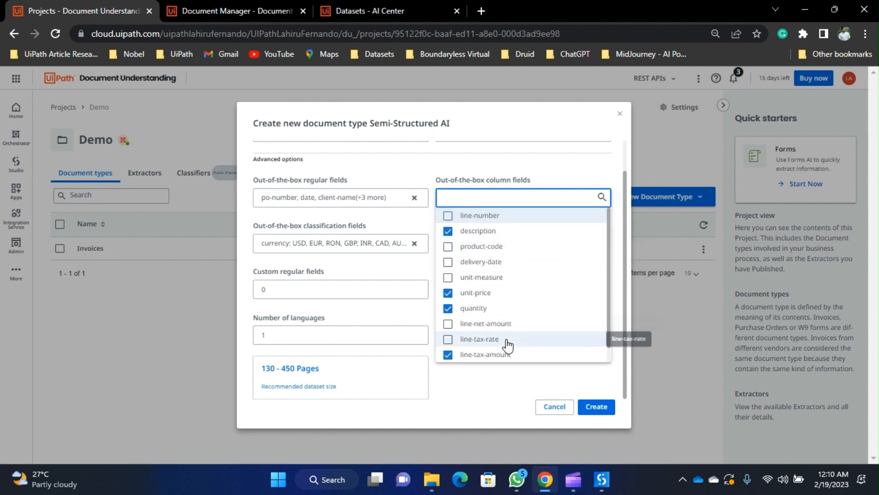
scroll(499, 330, "down", 1)
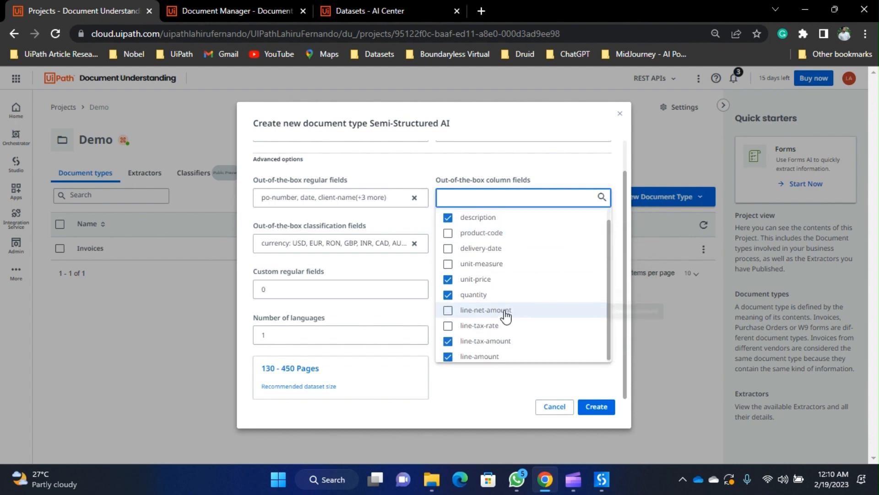
left_click(510, 340)
left_click(493, 401)
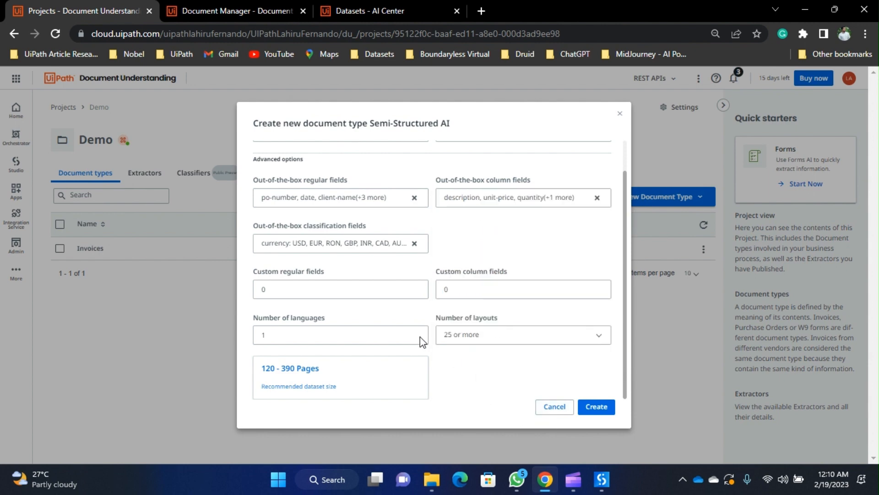
Step: Set the number of layouts to 10 and create the PurchaseOrders document type
left_click(570, 335)
scroll(541, 325, "up", 5)
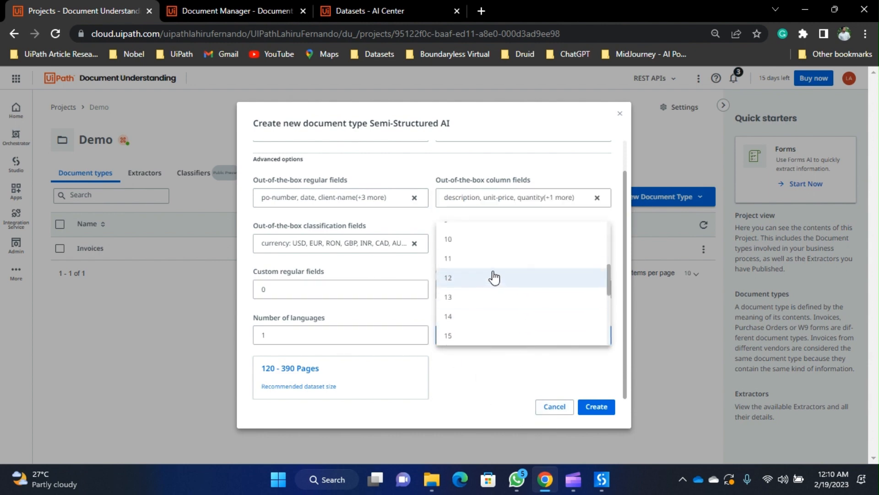
left_click(487, 240)
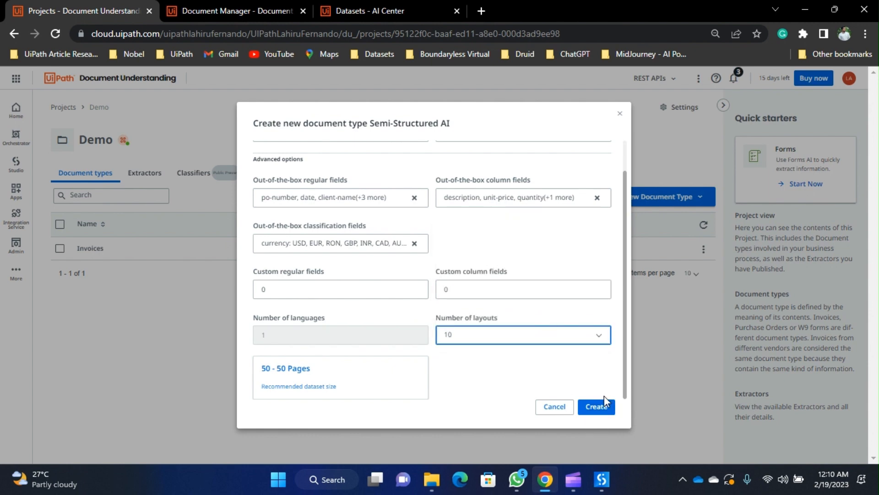
left_click(596, 407)
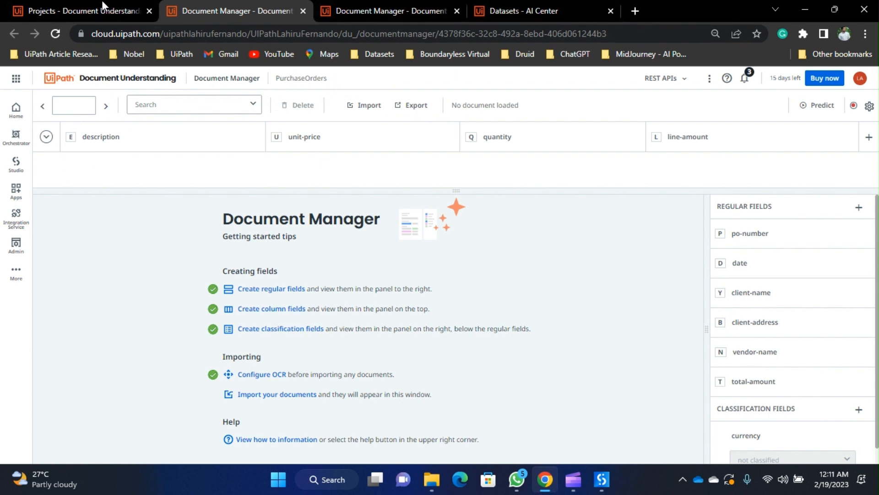
Step: Check the Demo project's document types, refresh the dataset list in AI Center and look inside the Invoices dataset
left_click(67, 9)
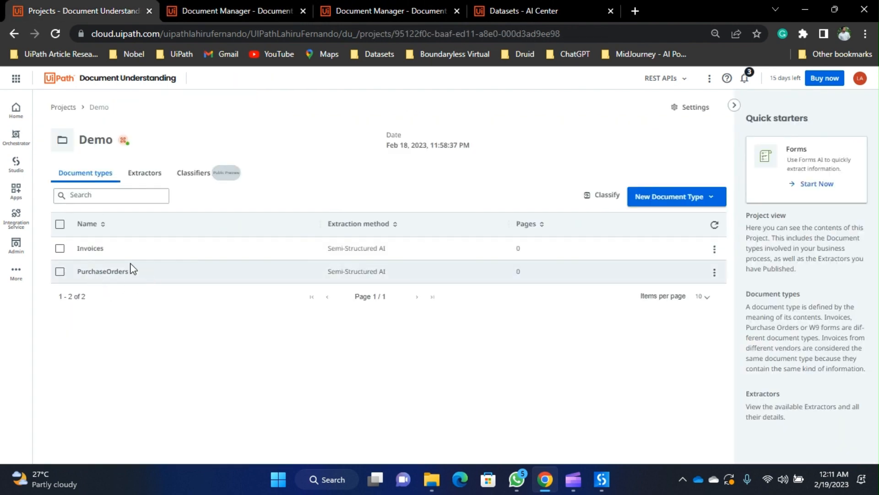
left_click(553, 3)
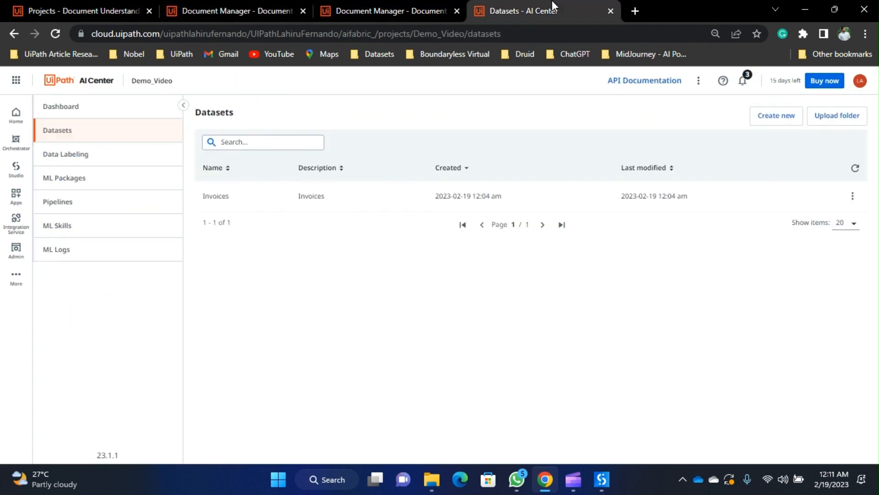
left_click(858, 170)
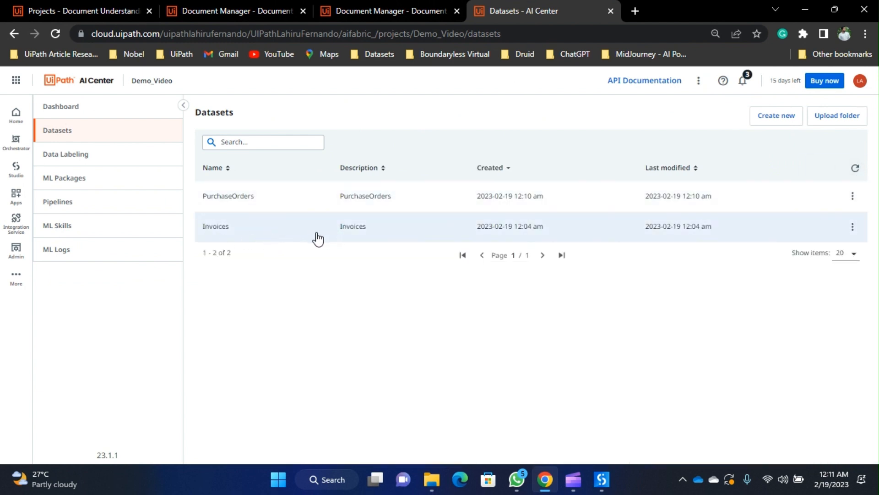
left_click(303, 237)
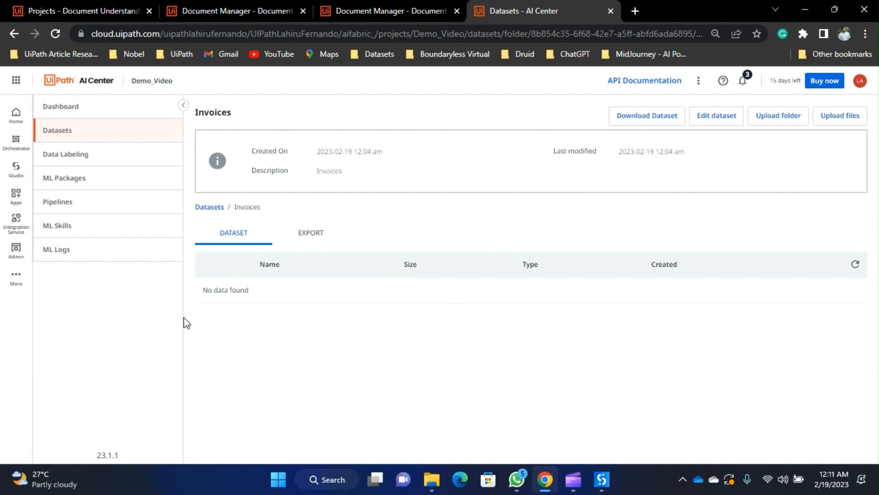
Step: Start a data import in the PurchaseOrders Document Manager session with the batch name batch1
left_click(333, 4)
left_click(255, 4)
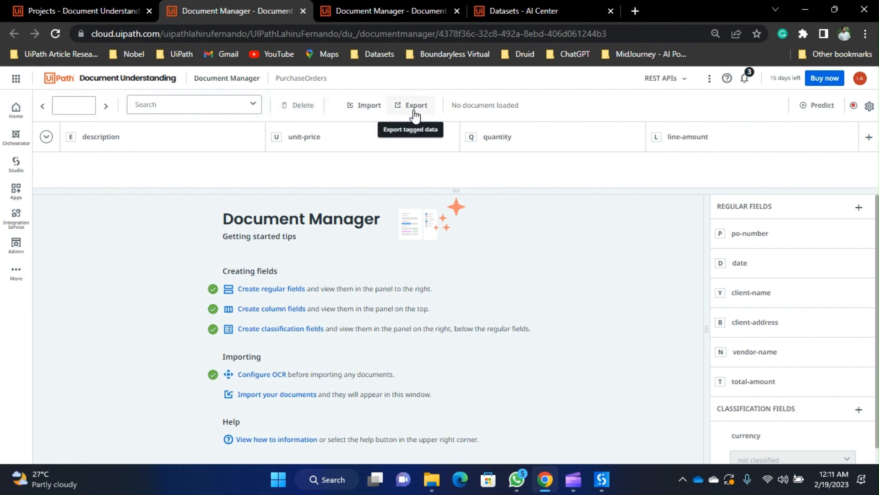
left_click(364, 105)
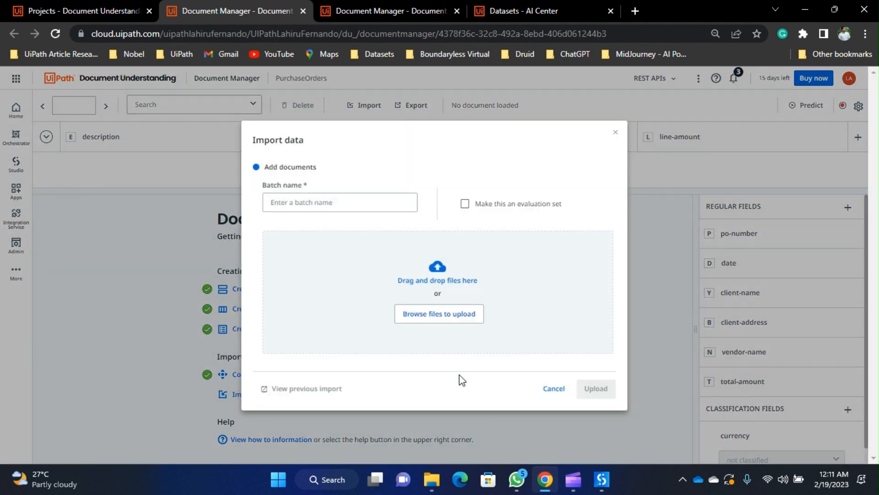
left_click(345, 203)
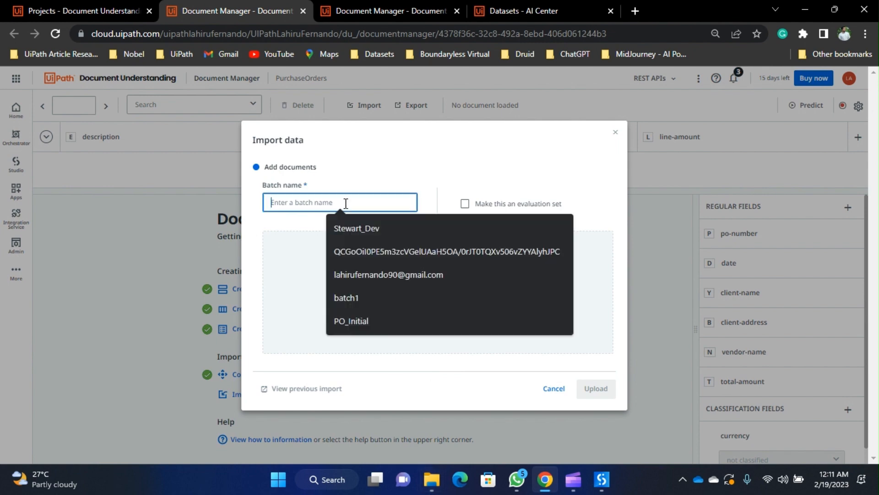
type("na")
type("btc")
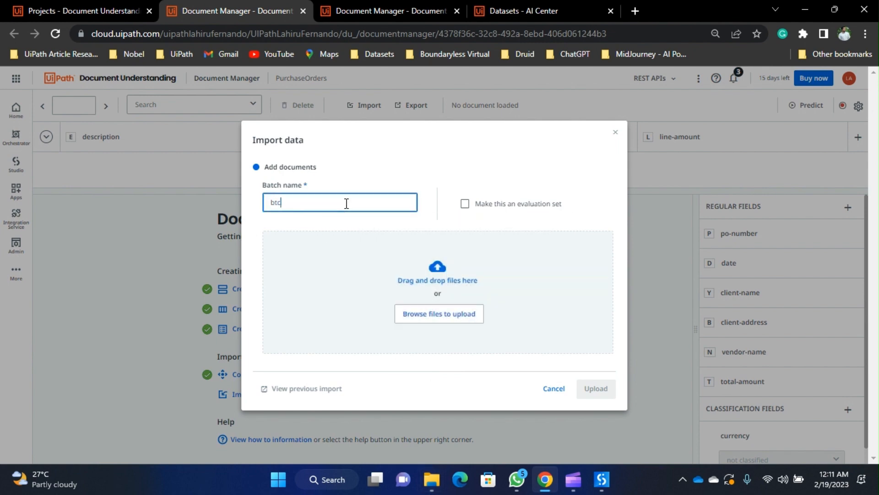
key("BackSpace")
type("atch1")
Step: Add all files from the POs folder in Sample Documents to the batch1 import
left_click(432, 479)
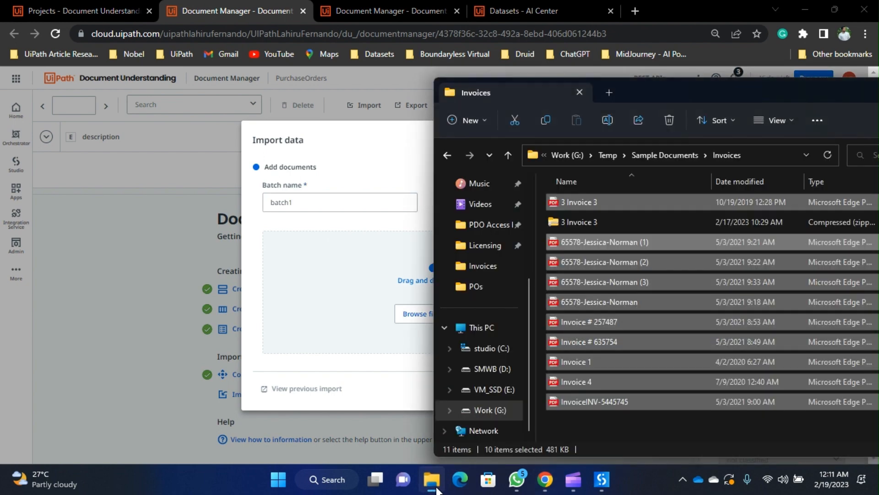
left_click(683, 156)
double_click(625, 220)
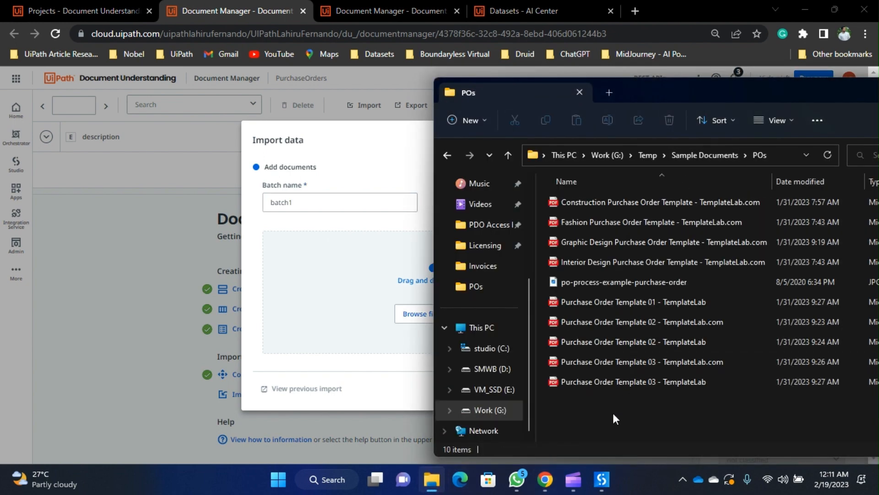
key("ctrl+a")
left_click_drag(636, 204, 317, 277)
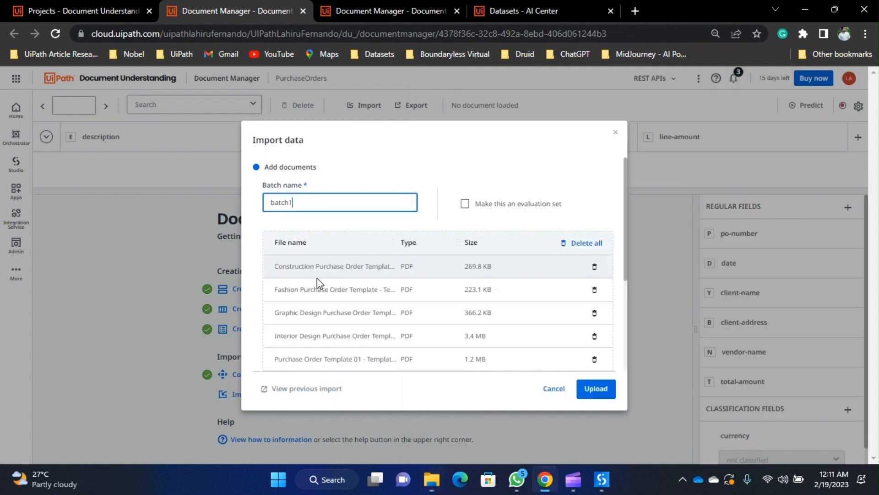
Step: Upload and import the purchase order files, close the import status and look over the first imported document
left_click(601, 393)
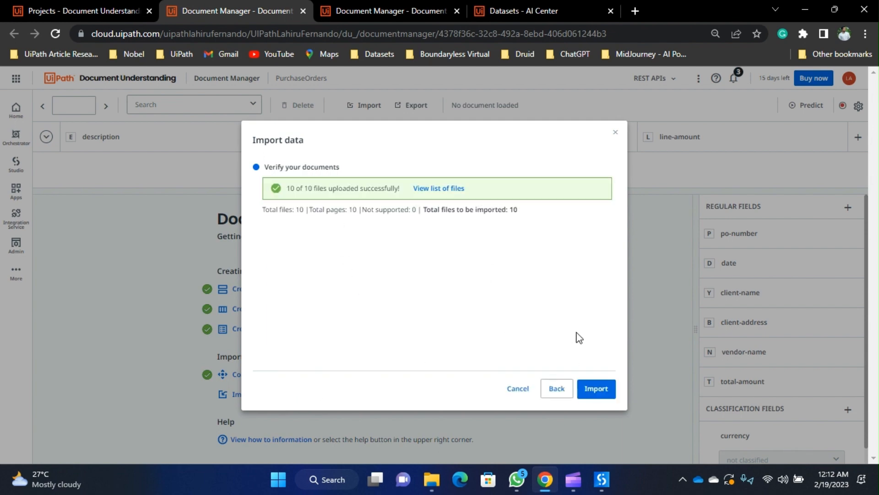
left_click(595, 389)
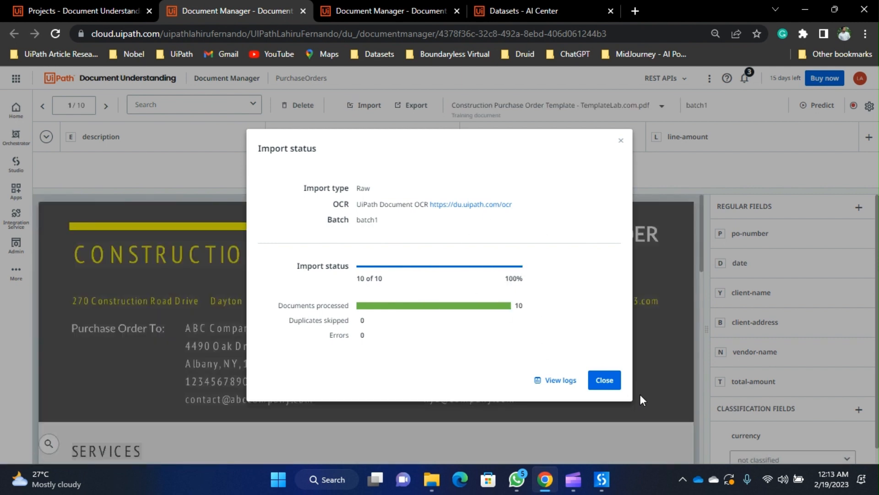
left_click(605, 380)
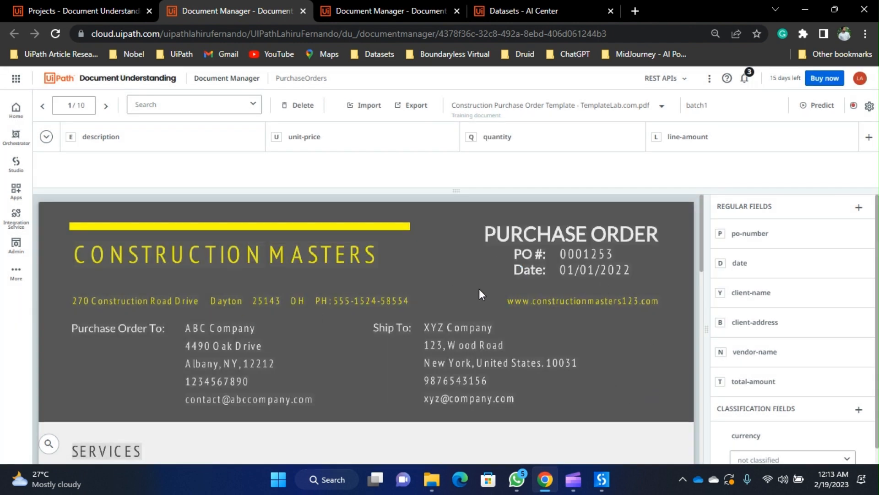
scroll(479, 289, "down", 3)
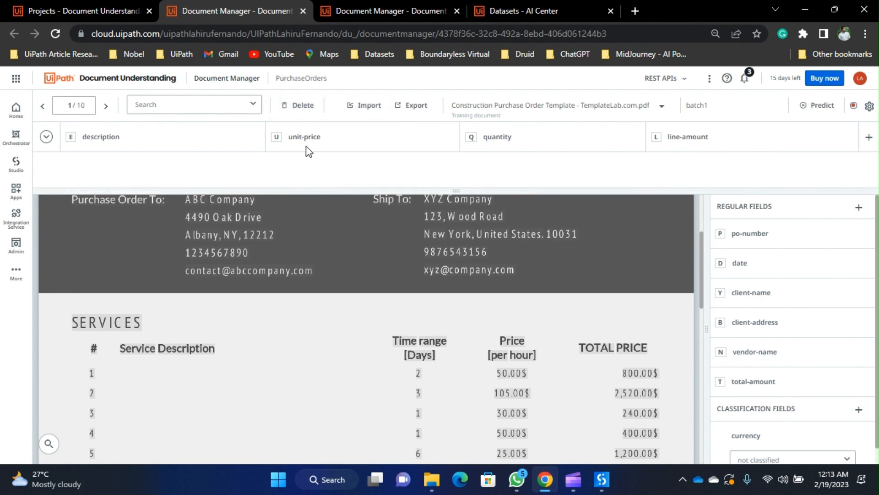
Step: Review the out-of-the-box document types offered for a new Semi-Structured AI document type in the Demo project, and cancel the creation
left_click(100, 5)
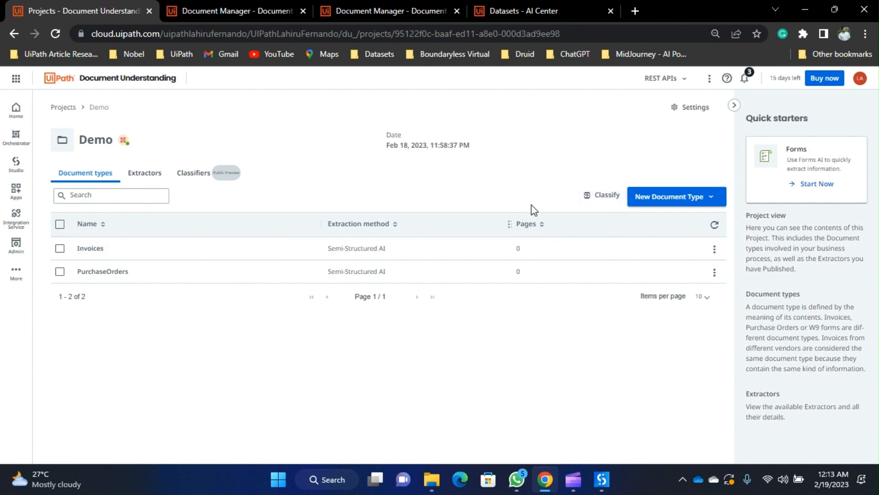
left_click(703, 197)
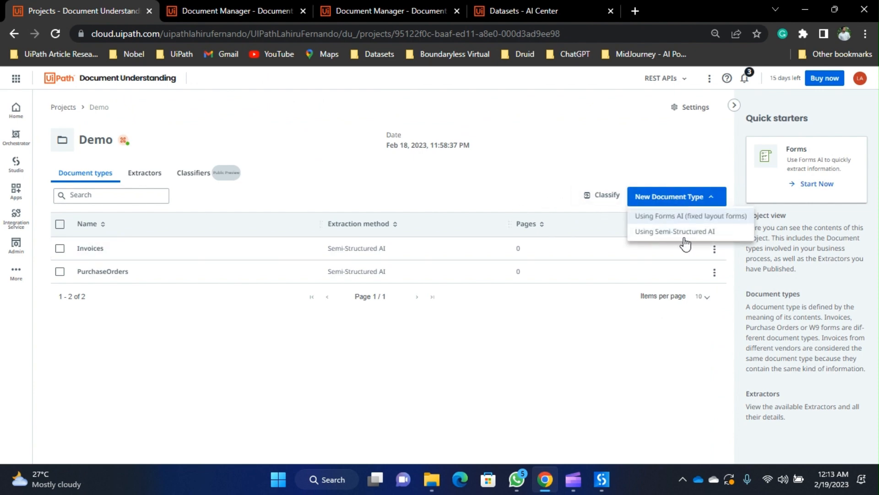
left_click(683, 232)
left_click(554, 167)
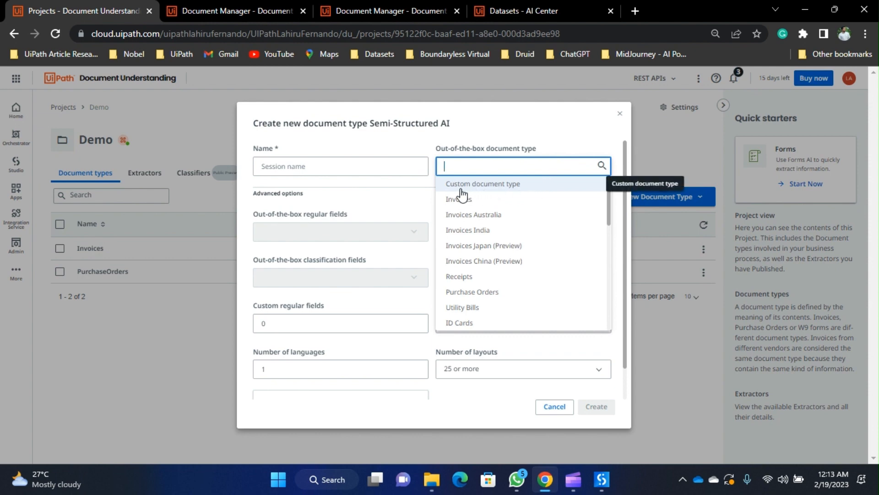
left_click(539, 186)
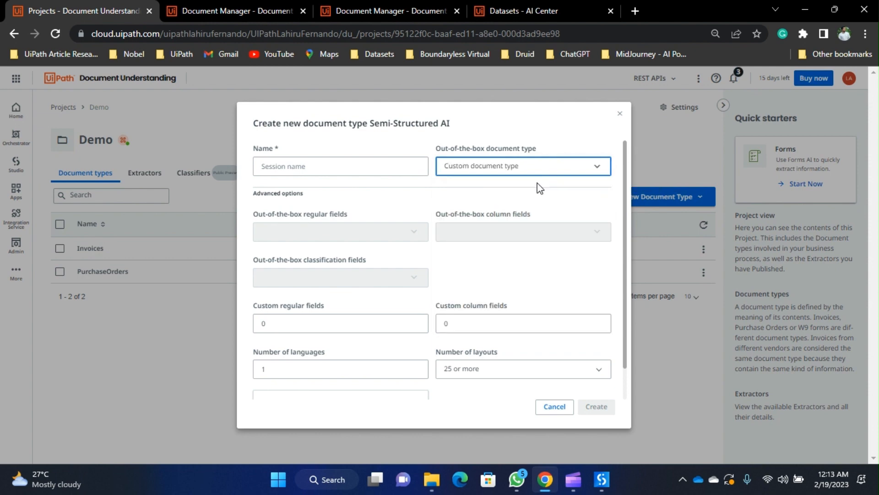
left_click(549, 168)
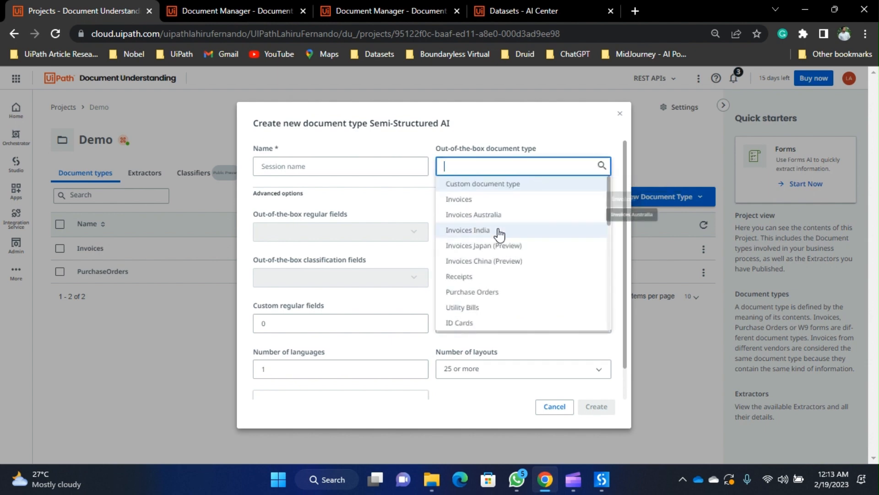
scroll(512, 271, "down", 1)
scroll(512, 270, "down", 6)
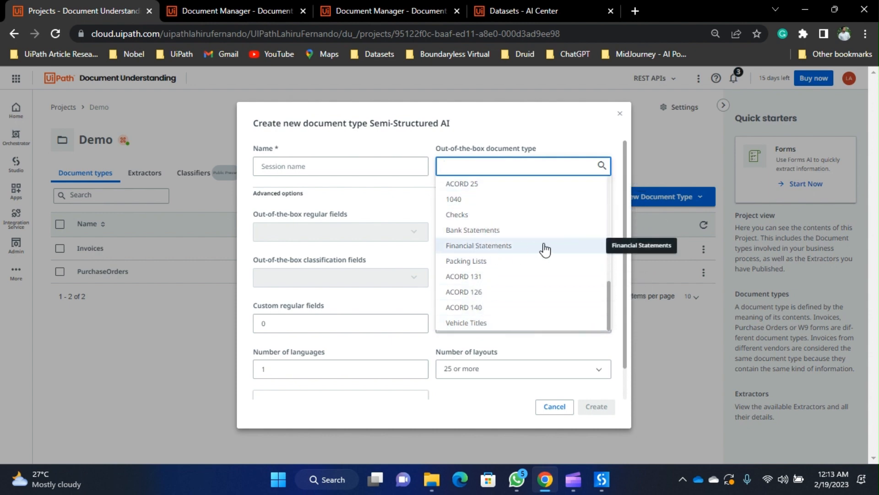
scroll(572, 270, "up", 2)
scroll(573, 270, "up", 4)
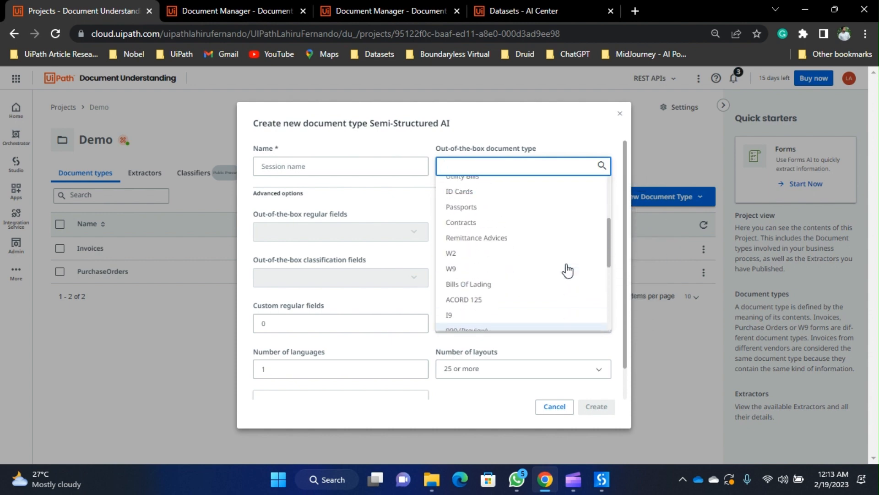
scroll(518, 245, "up", 3)
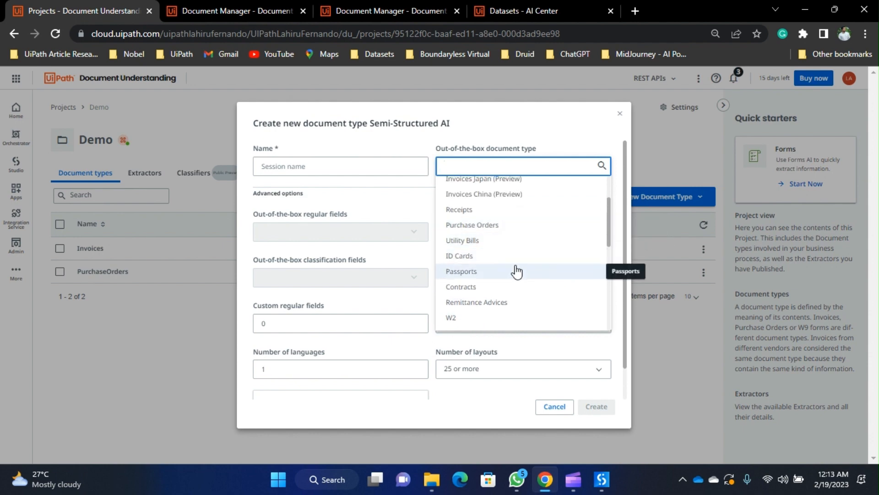
scroll(519, 278, "up", 1)
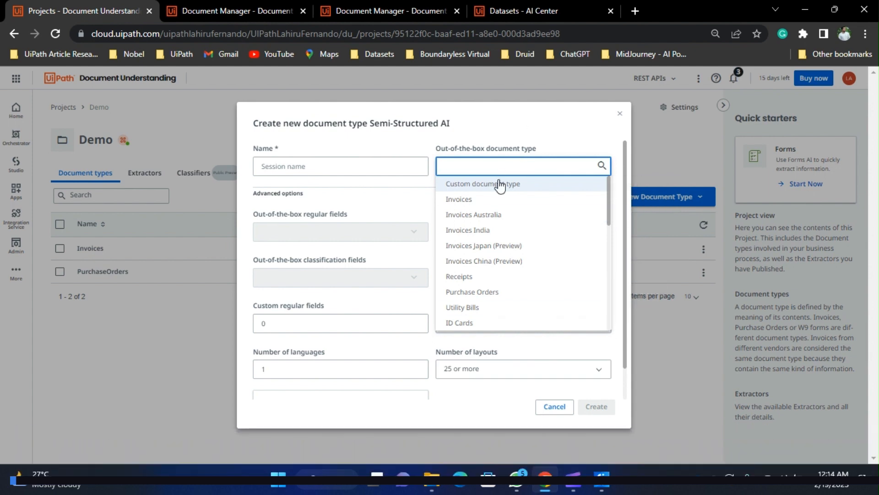
left_click(500, 185)
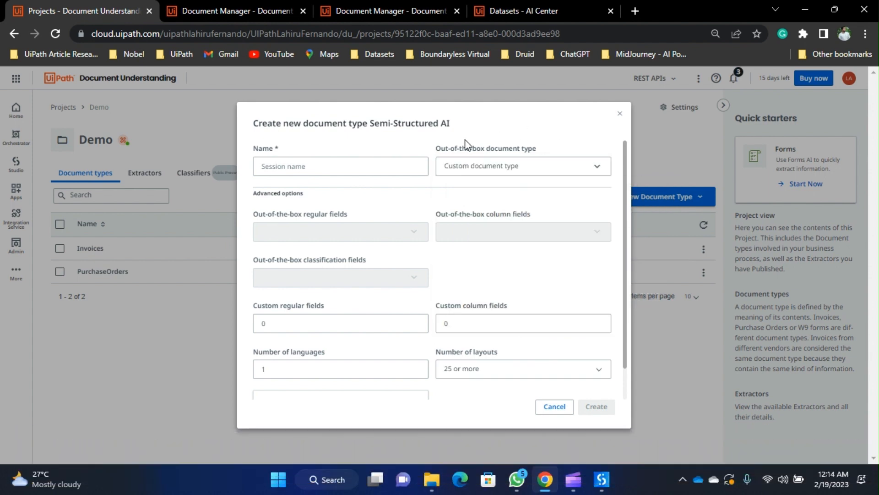
left_click(546, 407)
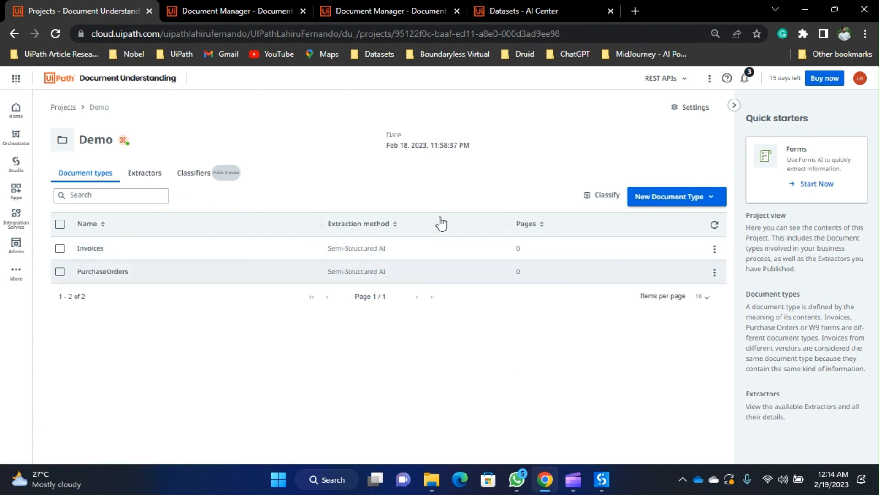
Step: Start an automated classifier training in the Demo project with the classifier name DemoClassifer
left_click(610, 199)
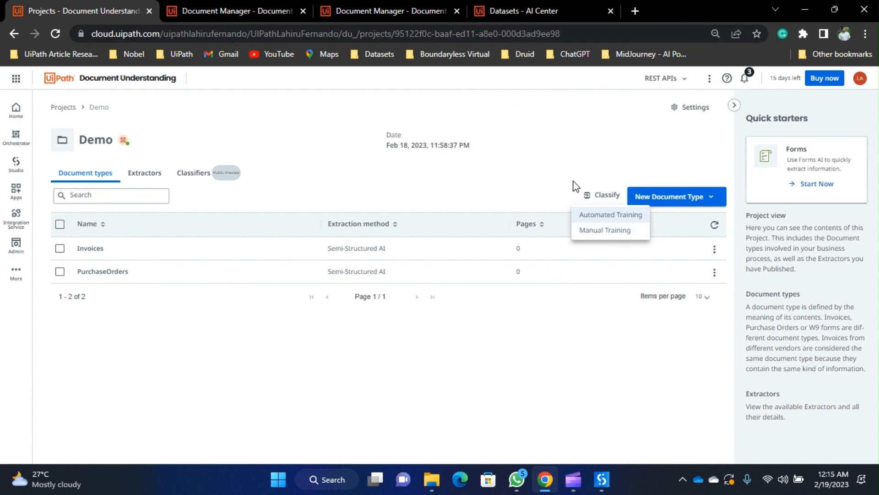
left_click(621, 216)
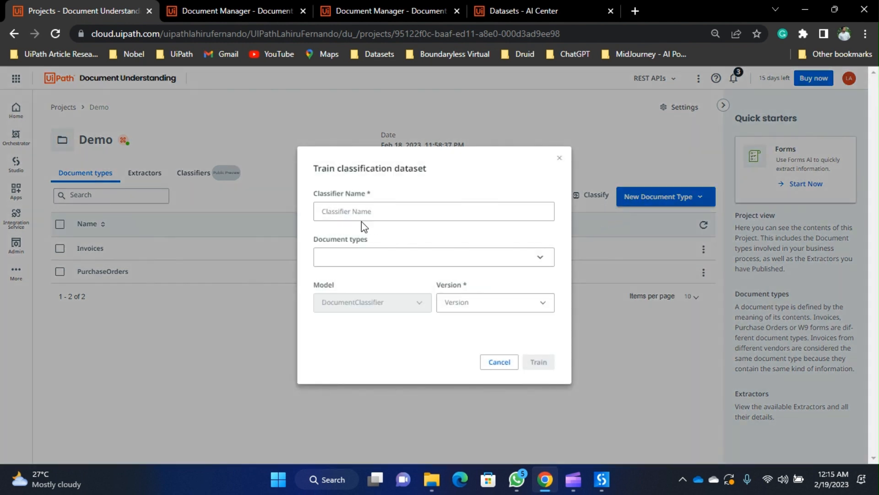
left_click(384, 216)
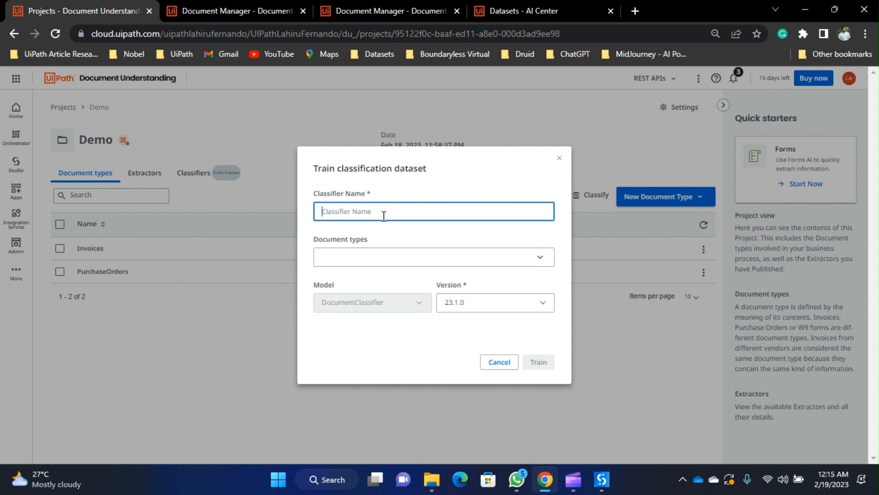
type("Customer")
key("ctrl+a")
type("D")
Step: Try to train the classifier on the Invoices and PurchaseOrders document types, and cancel the training setup
left_click(521, 258)
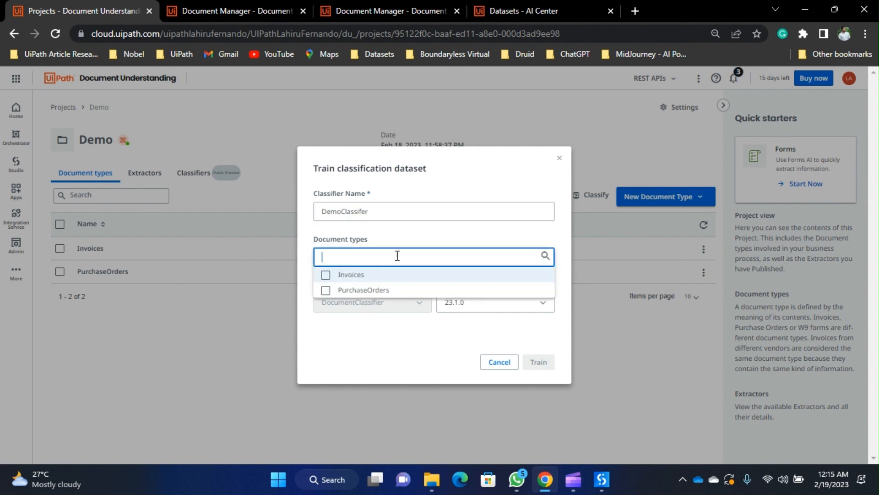
left_click(326, 275)
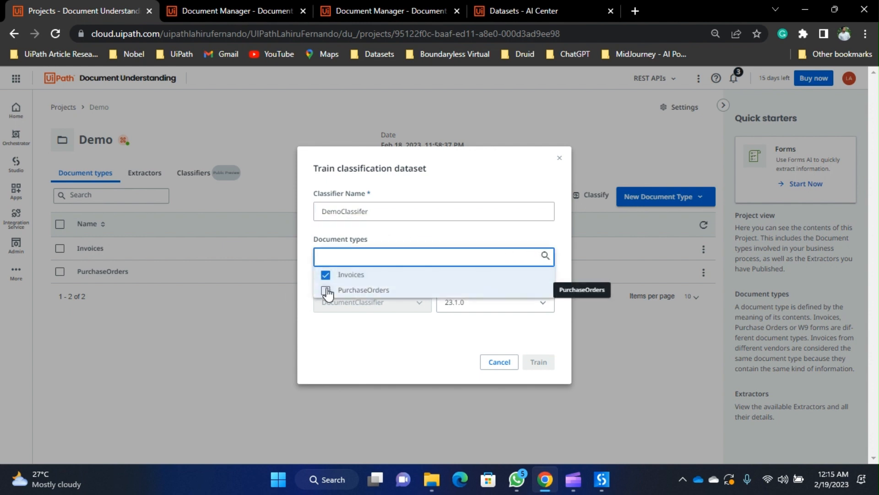
left_click(326, 293)
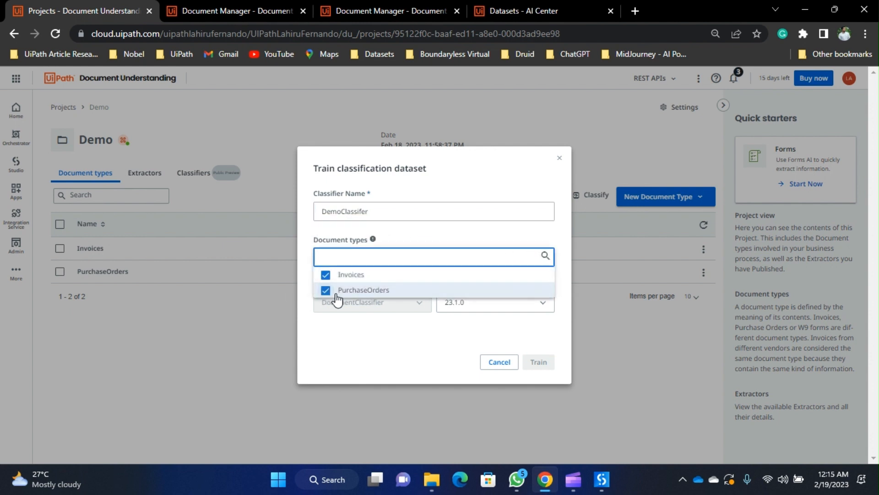
left_click(381, 347)
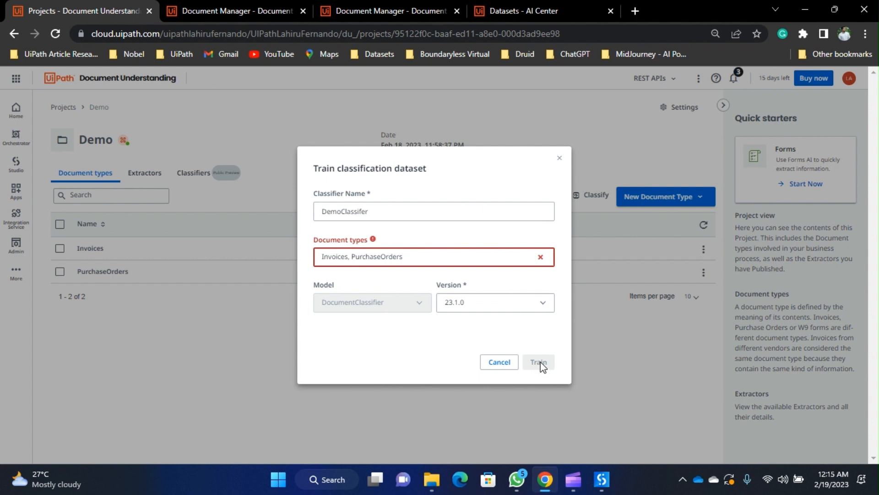
left_click(468, 256)
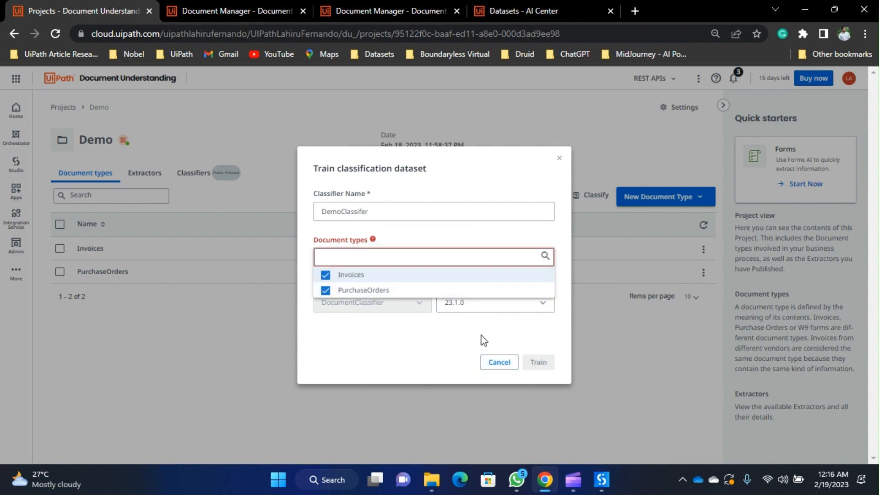
left_click(520, 377)
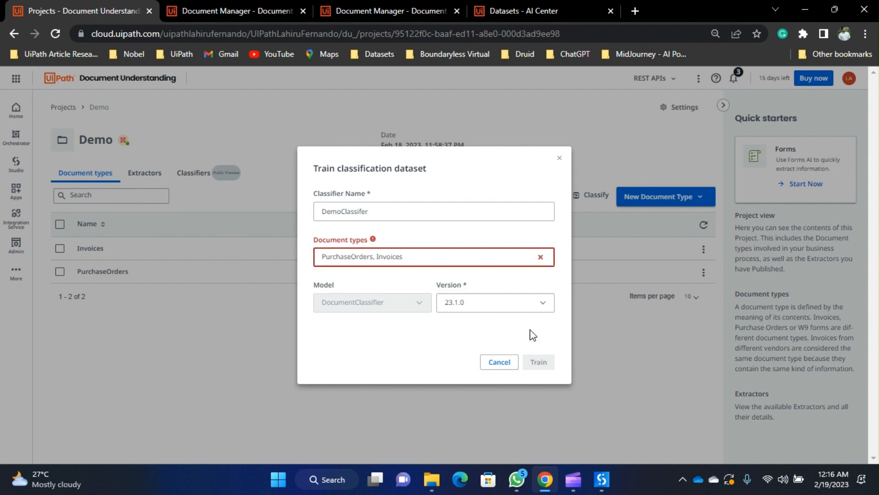
left_click(510, 366)
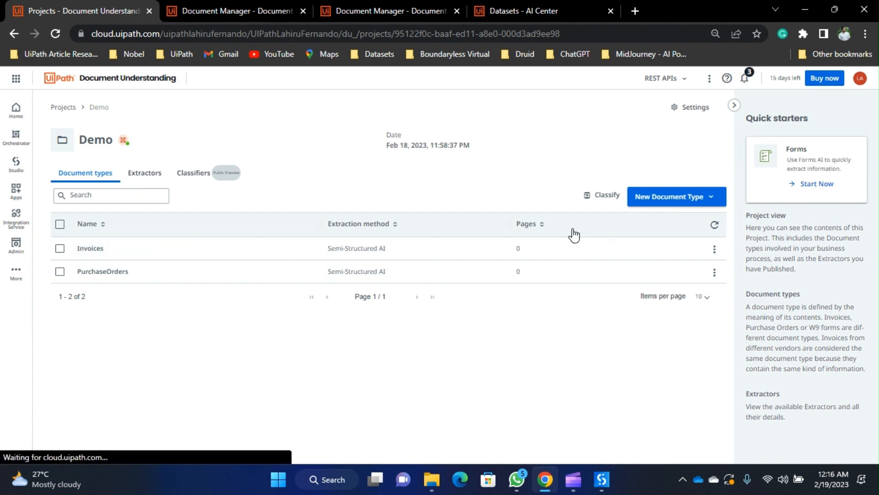
Step: Refresh the Demo project's document type list and check the PurchaseOrders and Invoices Document Manager sessions
left_click(715, 225)
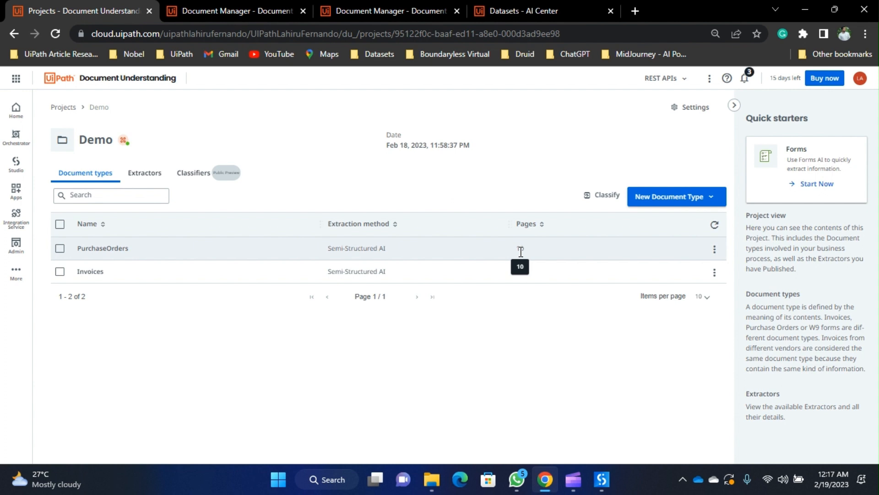
left_click(233, 11)
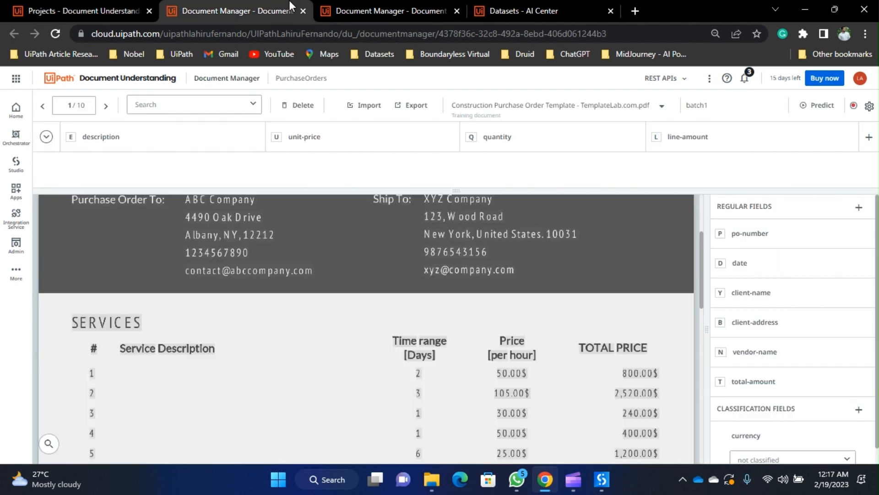
left_click(378, 2)
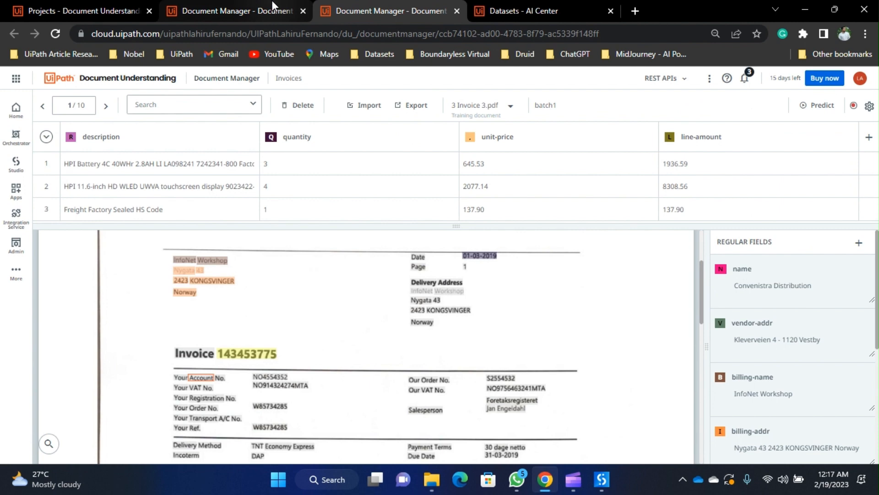
left_click(270, 4)
left_click(90, 3)
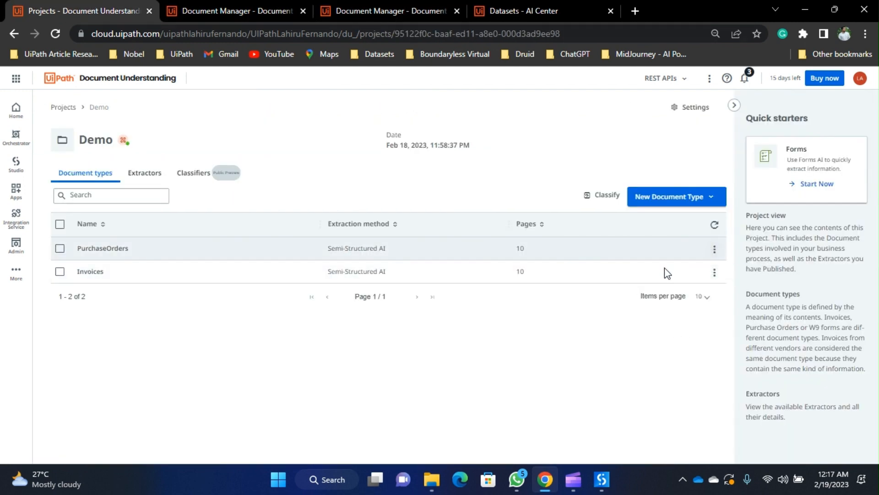
left_click(714, 227)
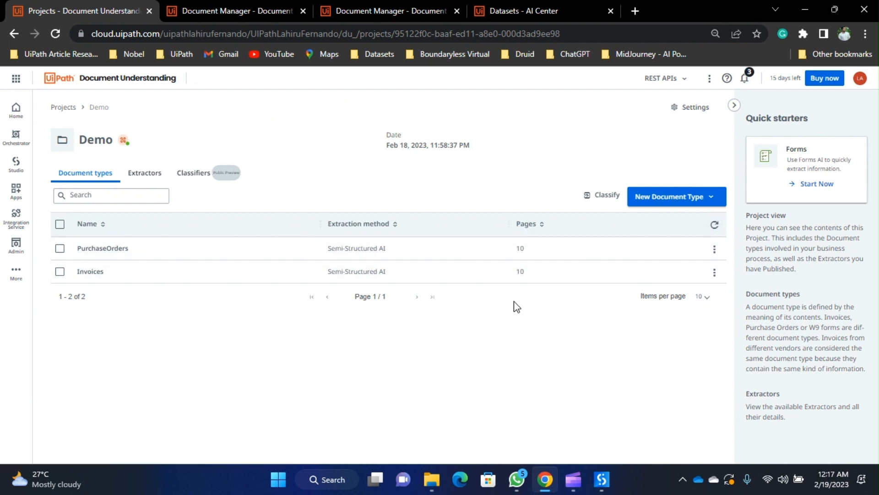
Step: Train an automated classifier named DemoClassifer on the PurchaseOrders and Invoices document types with version 23.1.0, and check its training status
left_click(611, 199)
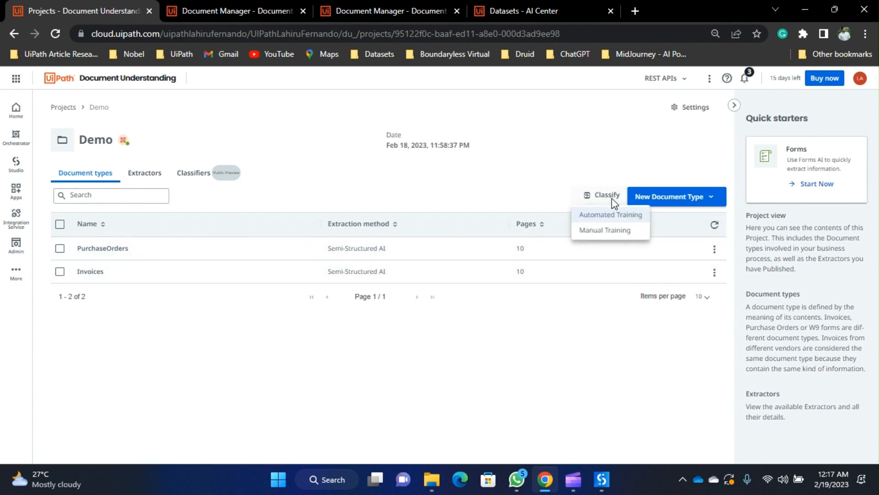
left_click(608, 215)
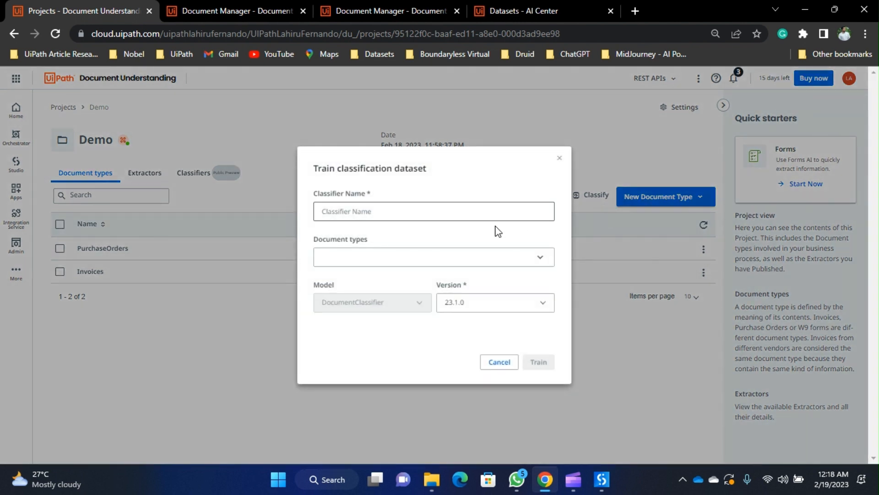
type("DemoClassifer")
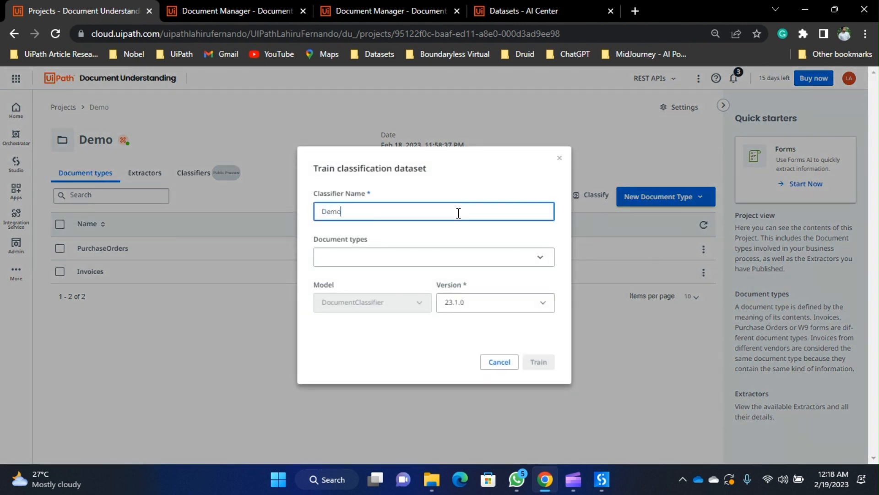
left_click(526, 260)
left_click(361, 276)
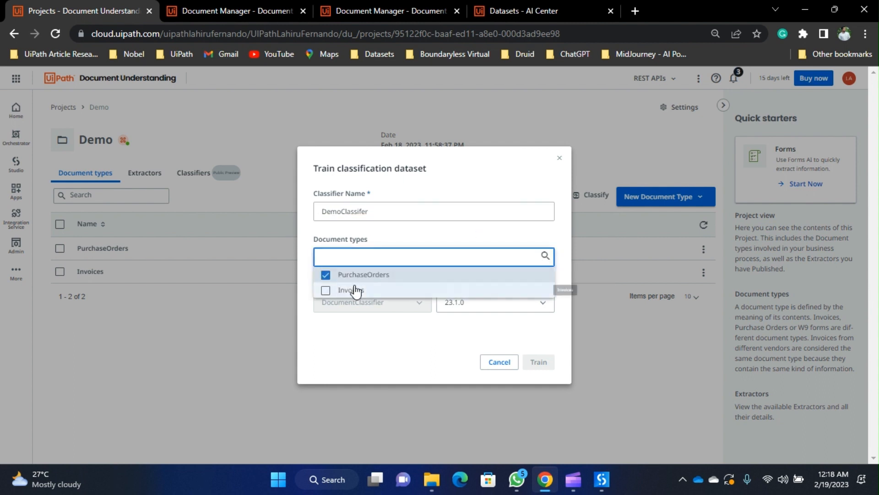
left_click(355, 290)
left_click(362, 343)
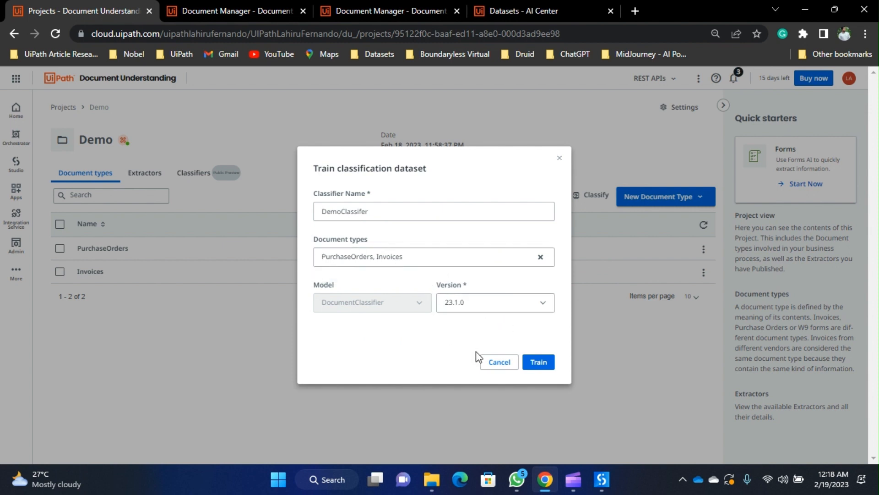
left_click(540, 362)
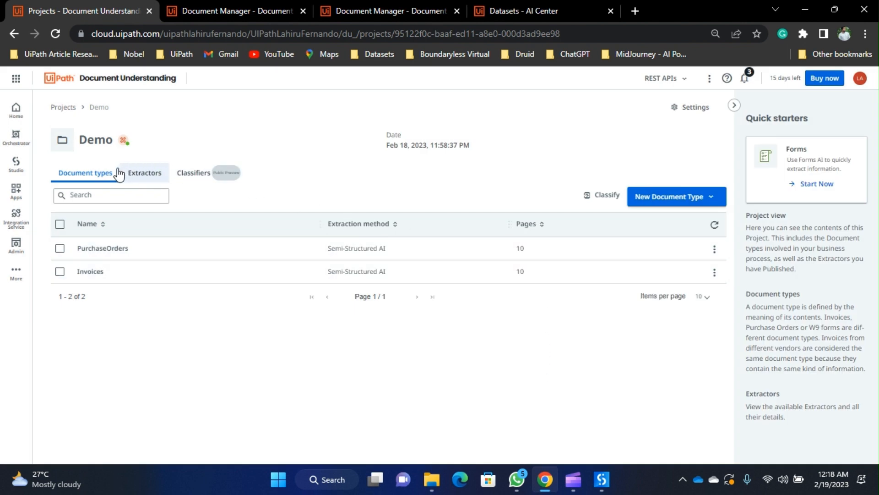
left_click(204, 176)
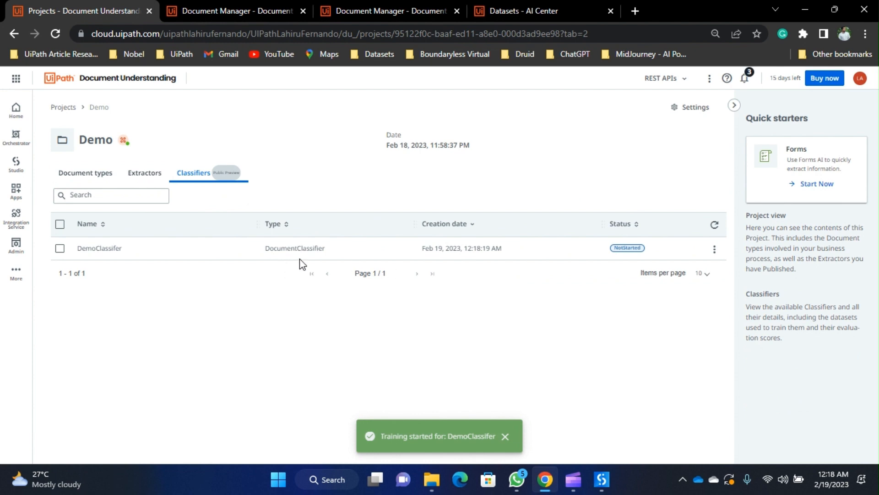
left_click(714, 224)
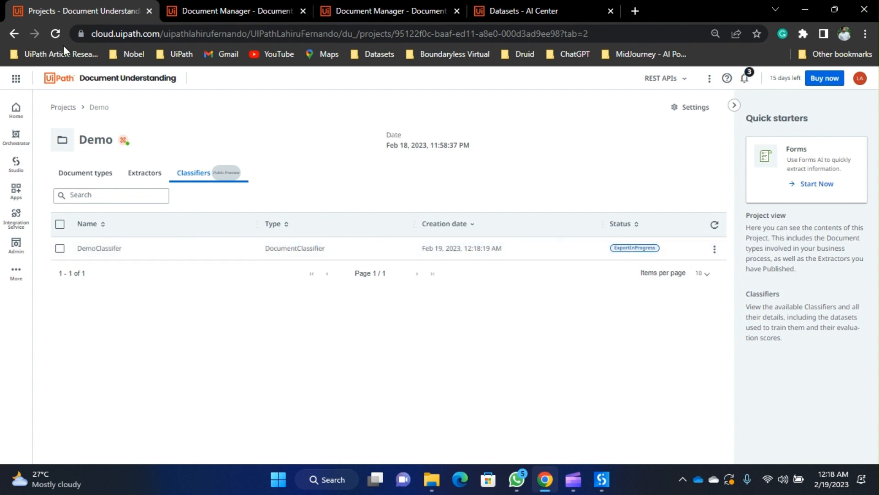
Step: Return to the Document Understanding project list, close both Document Manager sessions, and go back to the project overview in AI Center
left_click(70, 112)
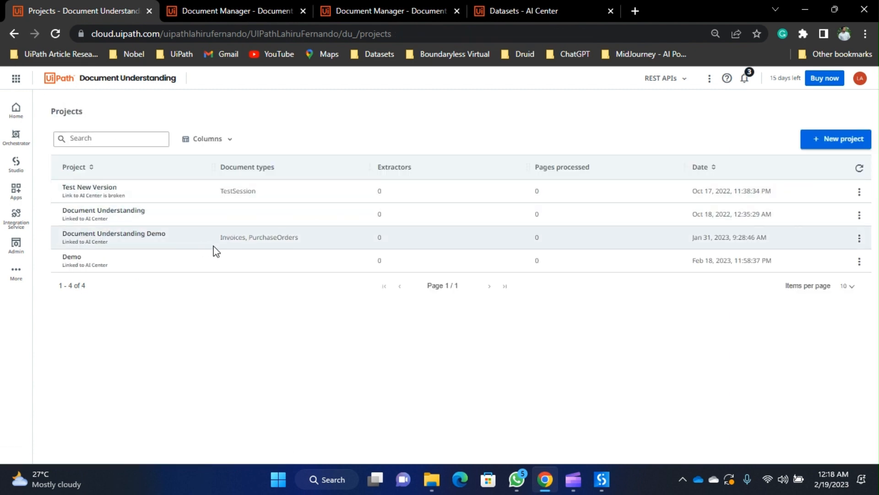
left_click(303, 12)
left_click(304, 12)
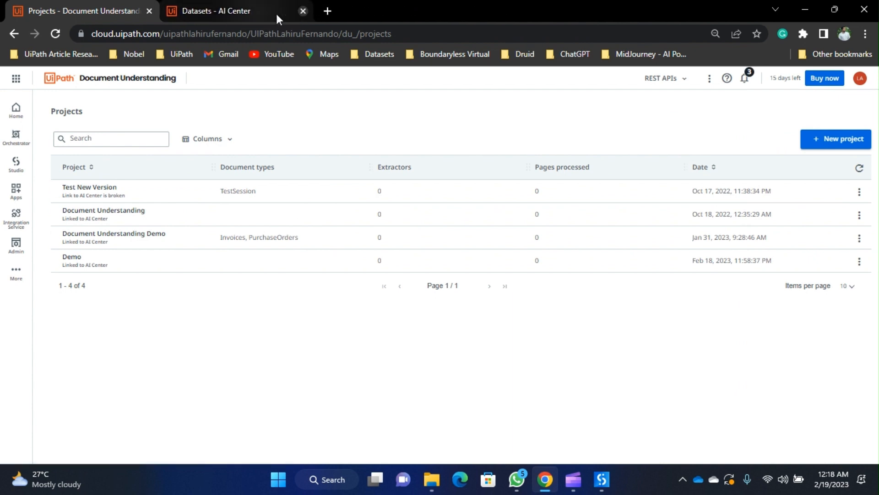
left_click(257, 4)
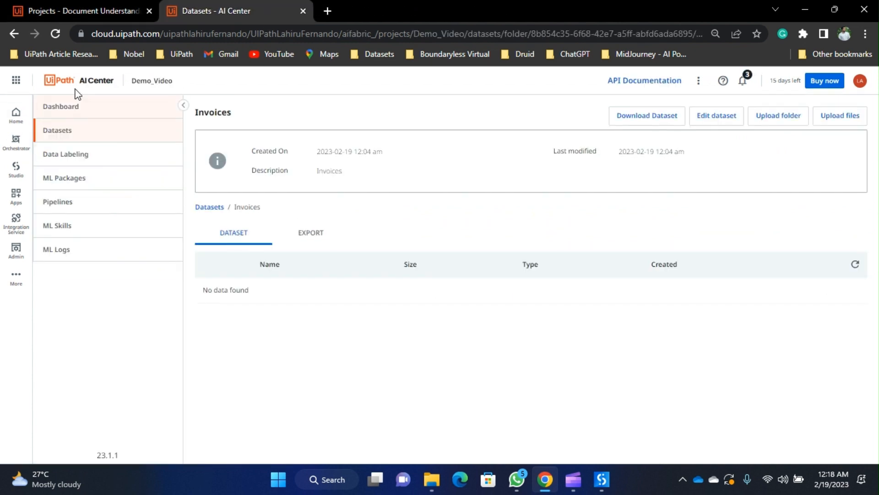
left_click(91, 81)
left_click(87, 4)
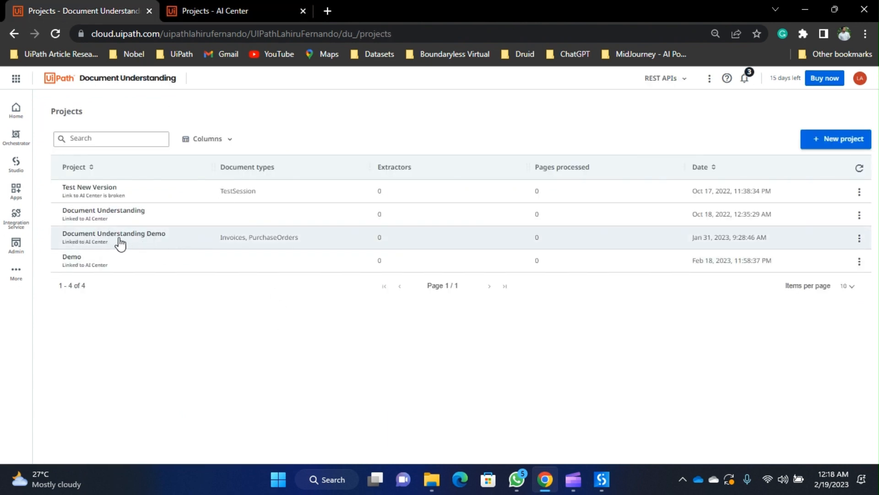
Step: Examine the classifiers of the Document Understanding Demo project and review the details and available actions of DemoClassifierSkill
left_click(150, 238)
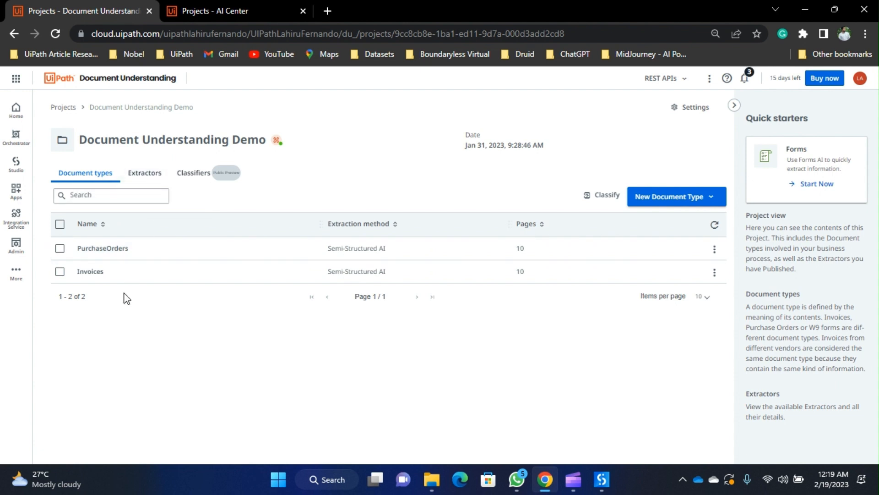
left_click(194, 174)
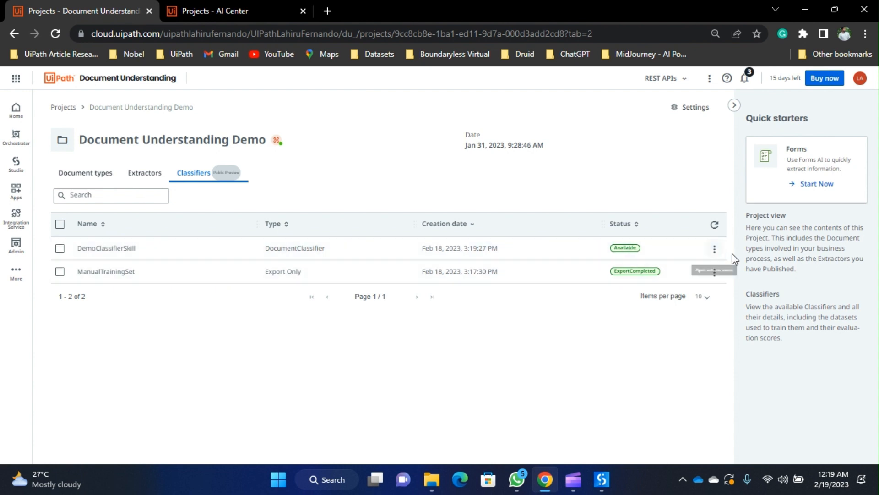
left_click(716, 253)
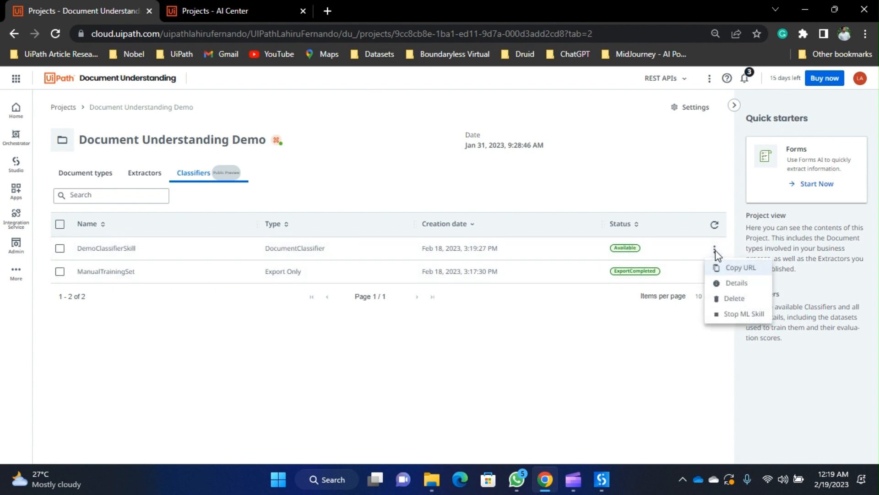
left_click(759, 284)
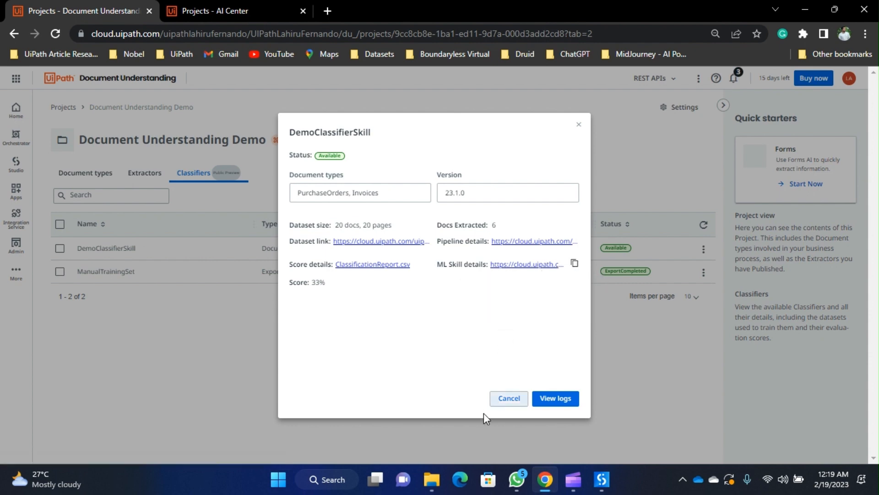
left_click(579, 124)
left_click(715, 251)
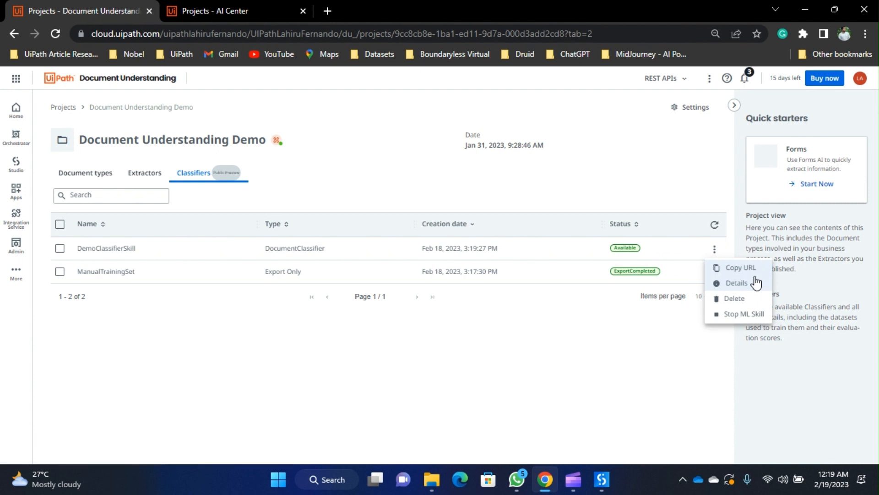
left_click(481, 374)
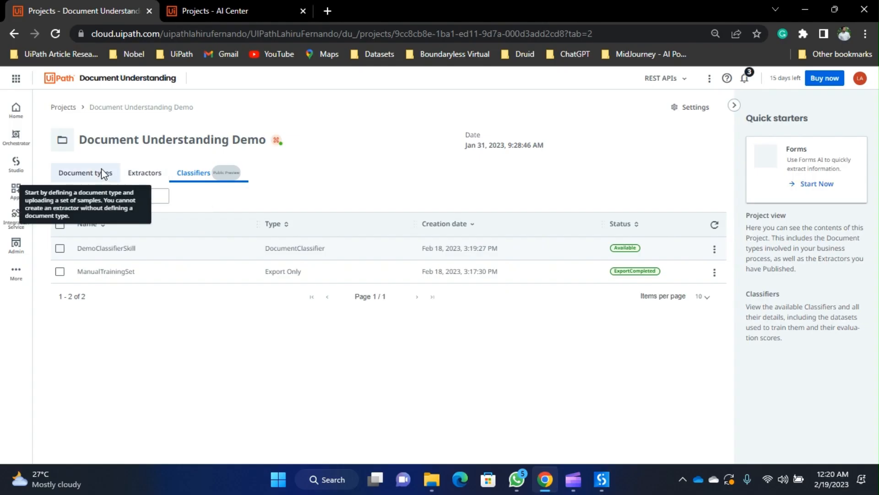
Step: Inspect the labelled PurchaseOrders documents of the Document Understanding Demo project, and check the project's extractors
left_click(101, 169)
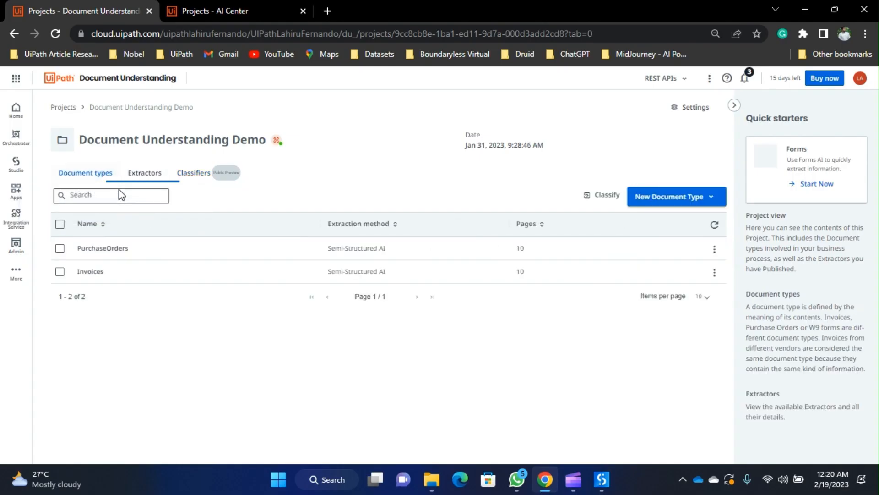
left_click(103, 248)
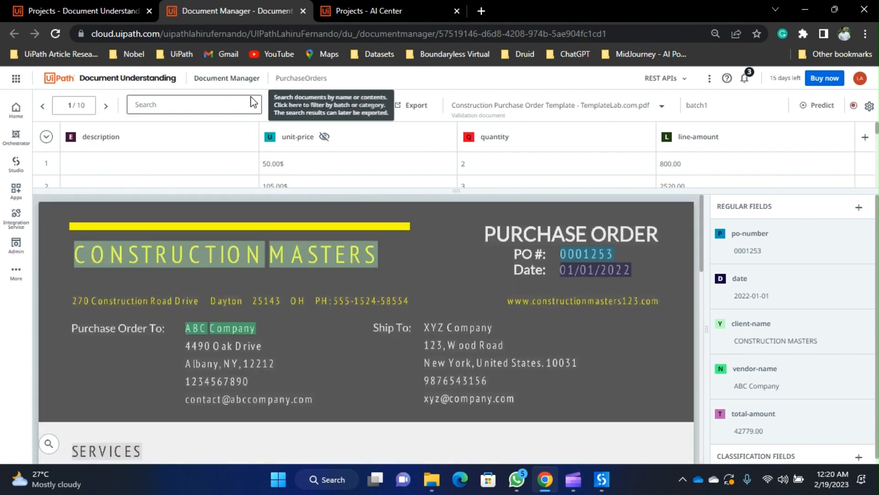
left_click(112, 108)
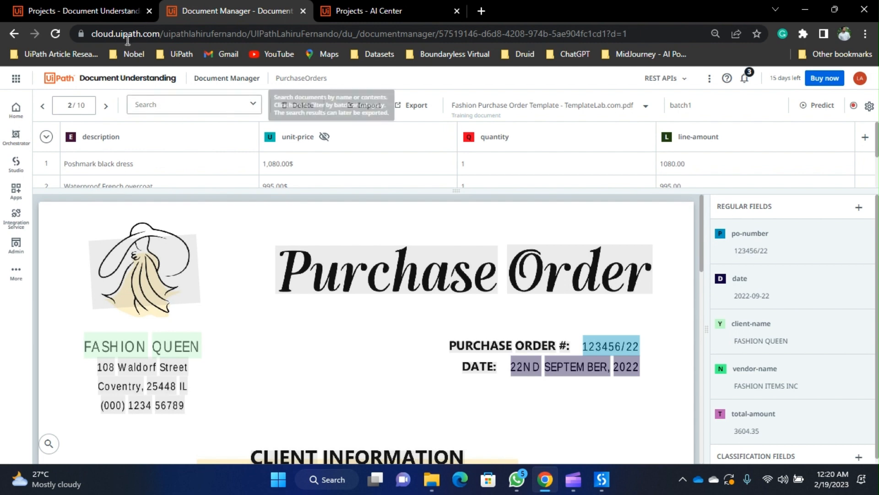
left_click(82, 10)
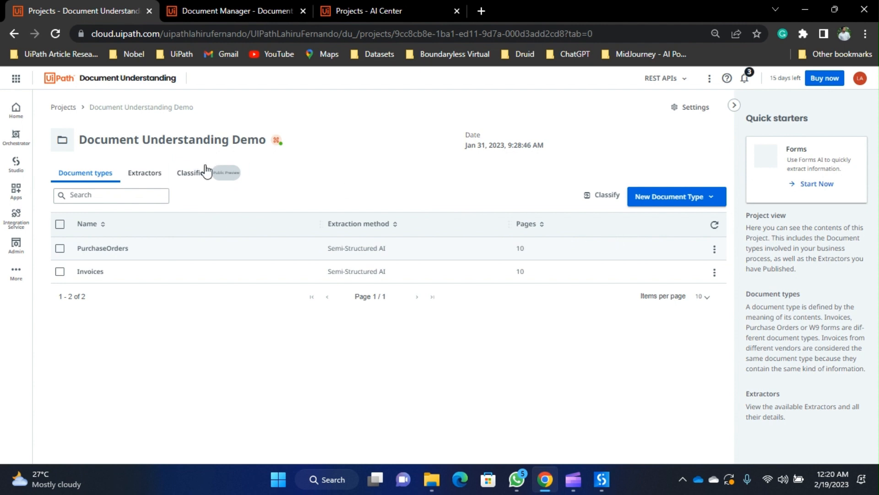
left_click(145, 173)
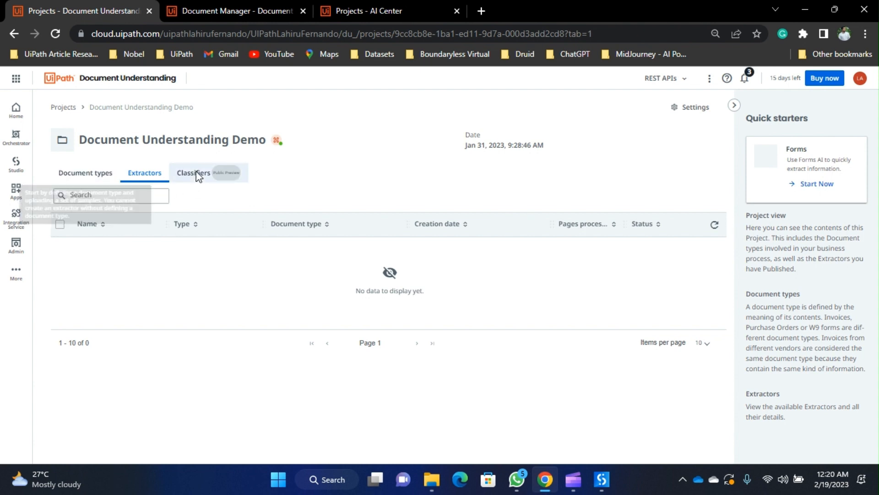
Step: Try to export all labelled documents from the PurchaseOrders session, and close the export setup without exporting
left_click(260, 10)
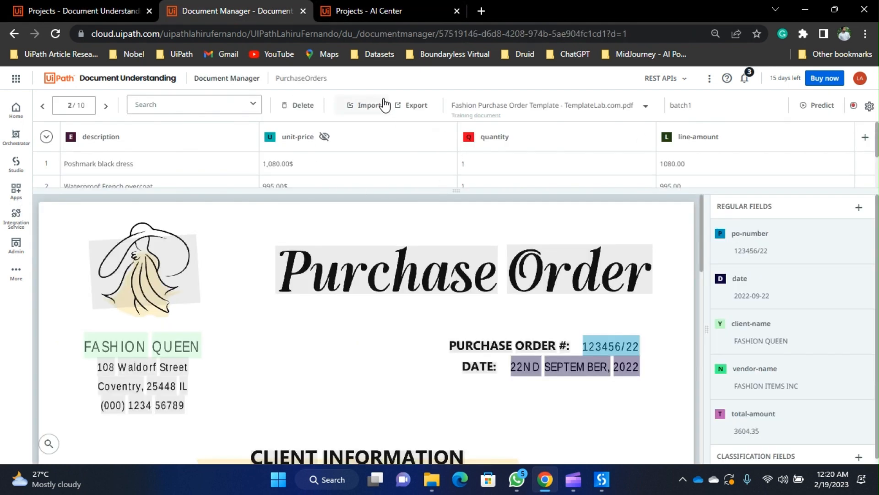
left_click(417, 106)
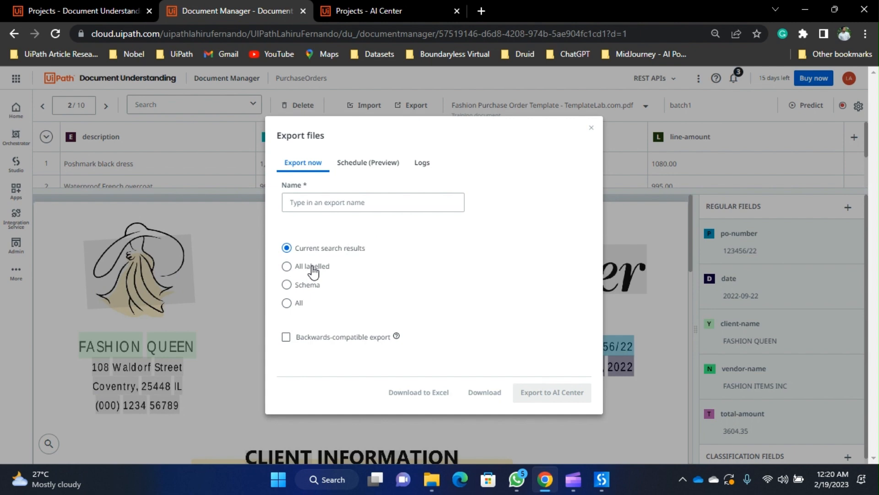
left_click(313, 271)
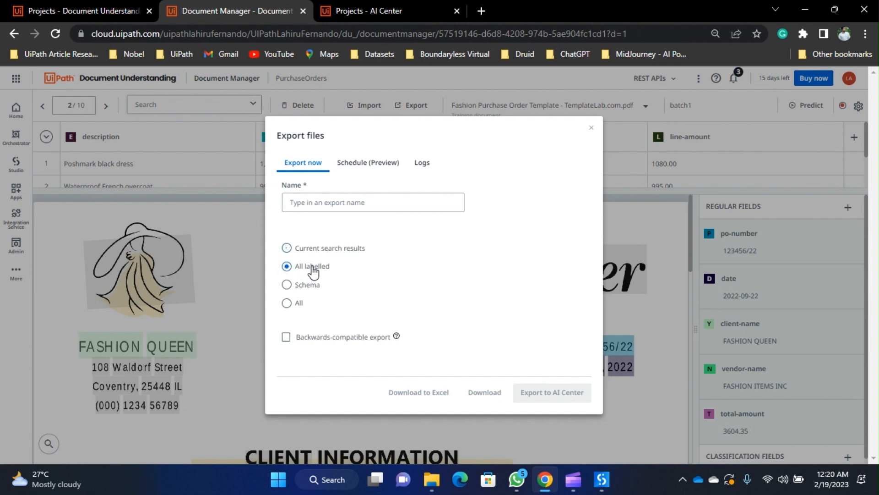
left_click(378, 204)
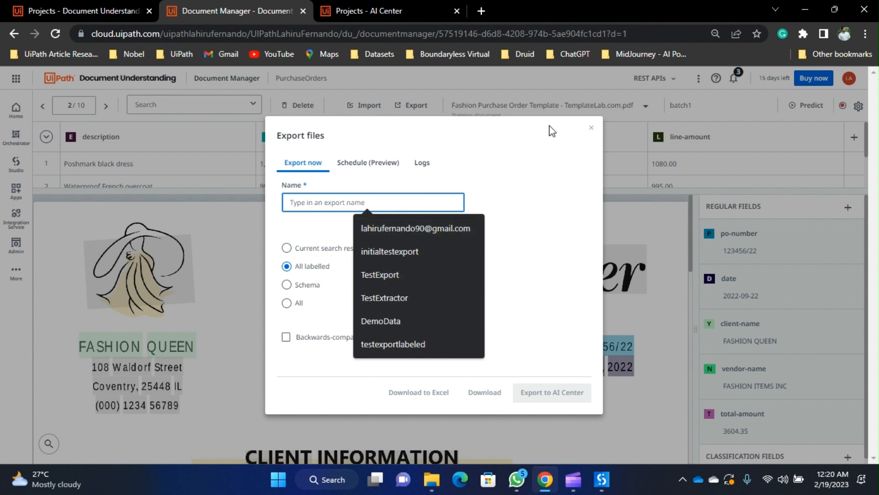
left_click(591, 128)
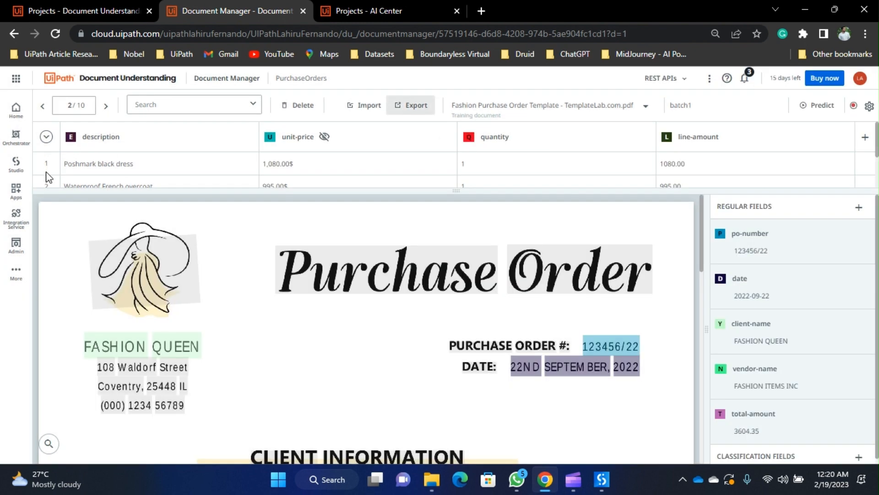
Step: Switch to AI Center, check the datasets of the Demo project, and return to the project overview
left_click(361, 11)
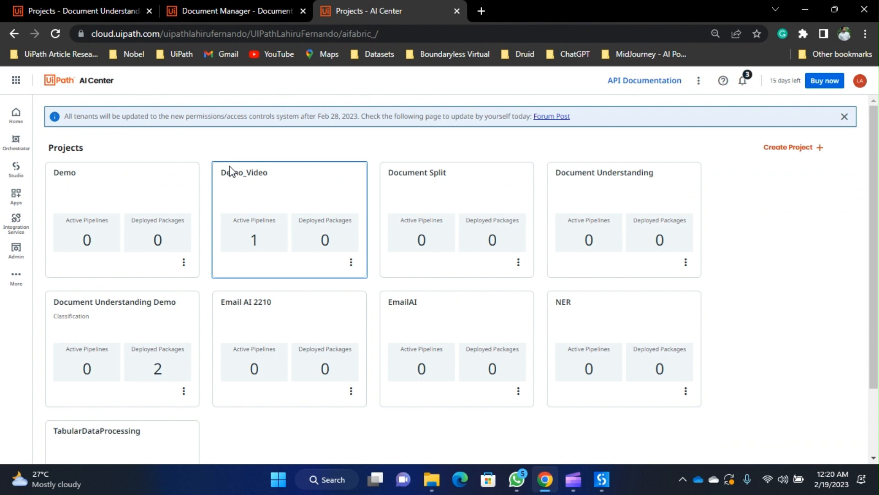
left_click(120, 202)
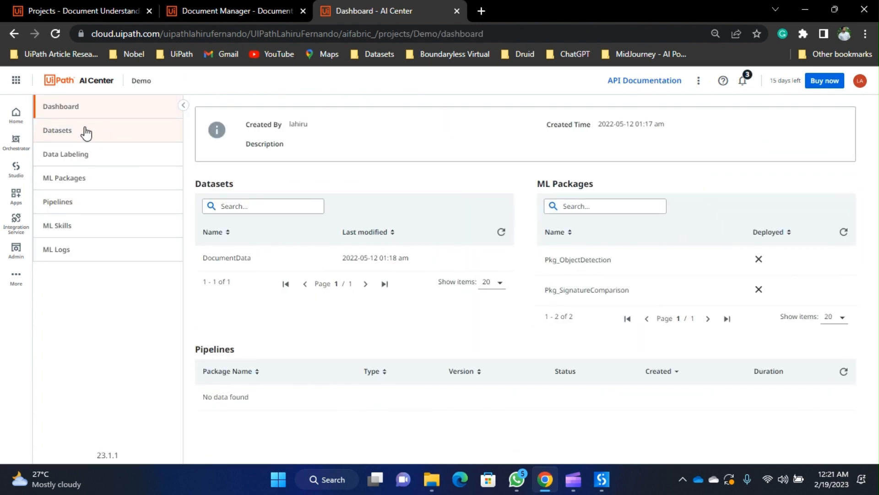
left_click(85, 134)
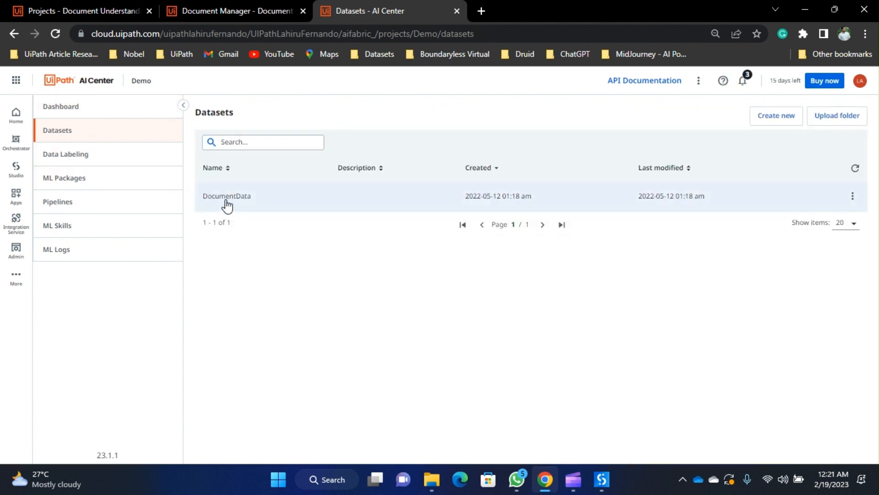
left_click(69, 82)
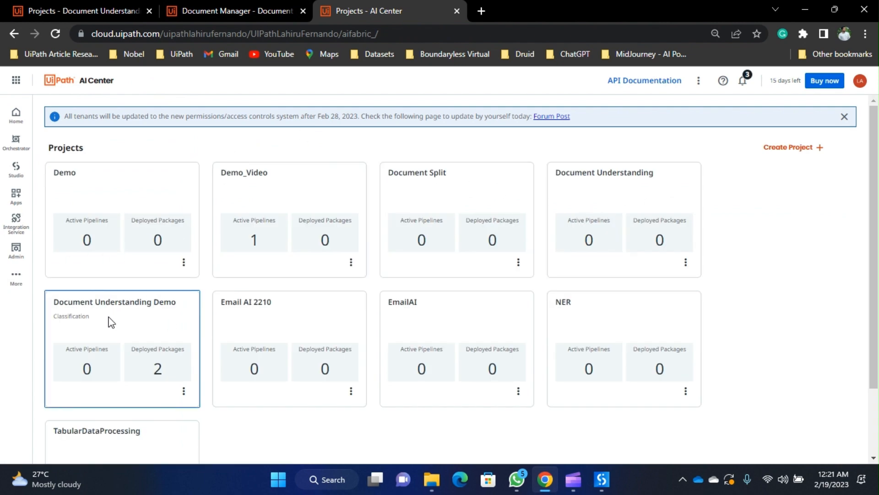
Step: Open the PurchaseOrders dataset of the Document Understanding Demo project in AI Center
left_click(124, 318)
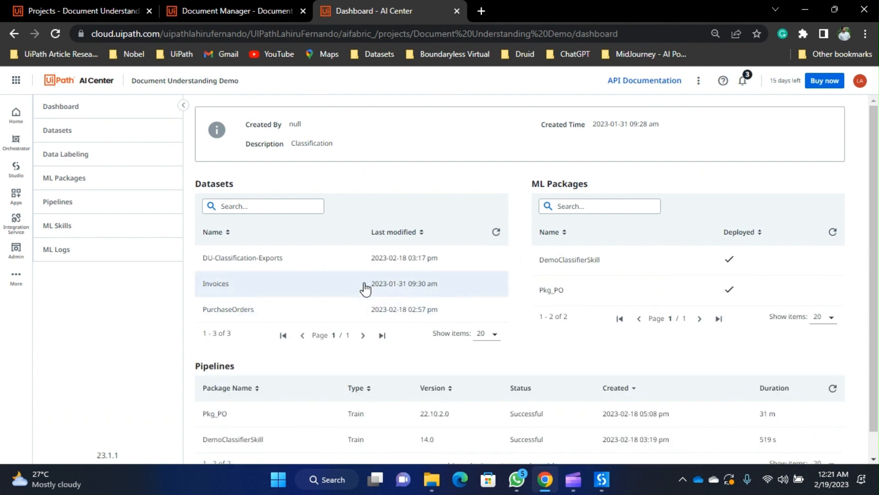
left_click(87, 134)
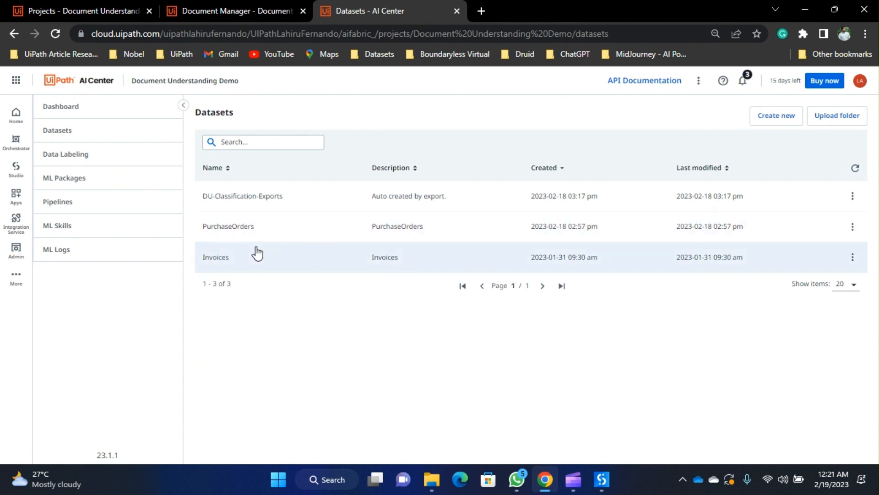
left_click(261, 233)
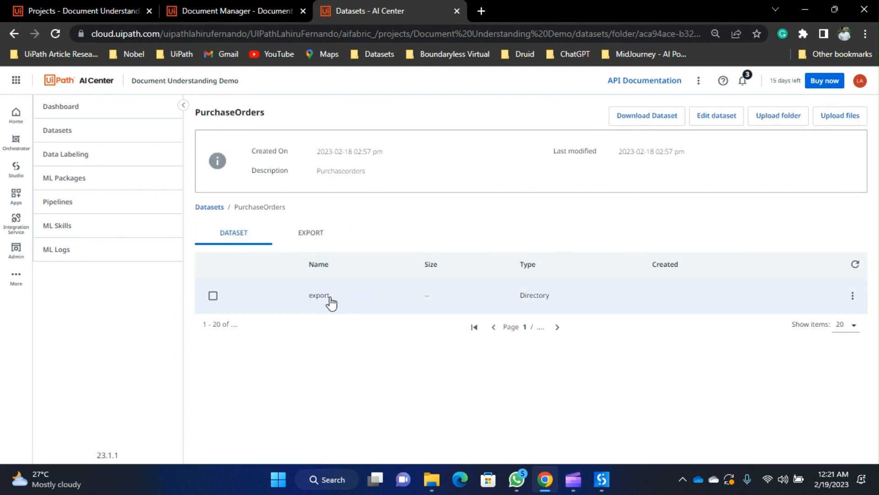
Step: Check the export folder of the PurchaseOrders dataset and the project's pipelines, and return to Document Understanding to view the project's classifiers
left_click(328, 305)
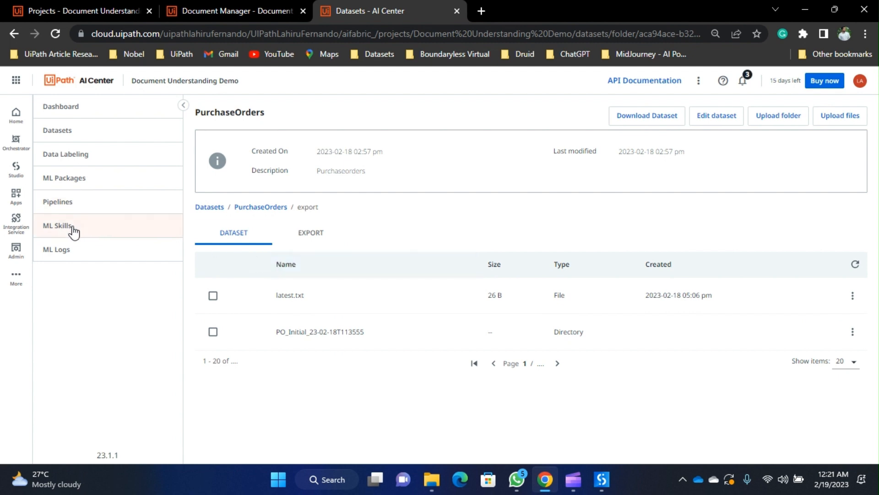
left_click(73, 202)
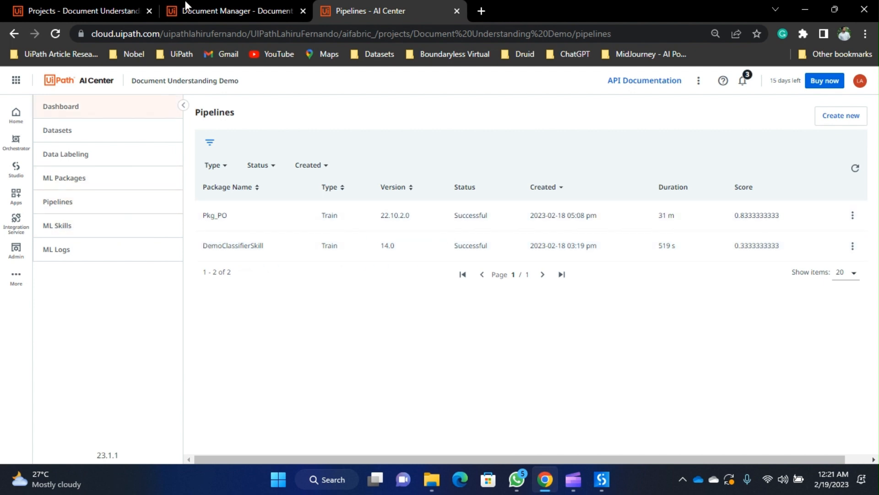
left_click(108, 5)
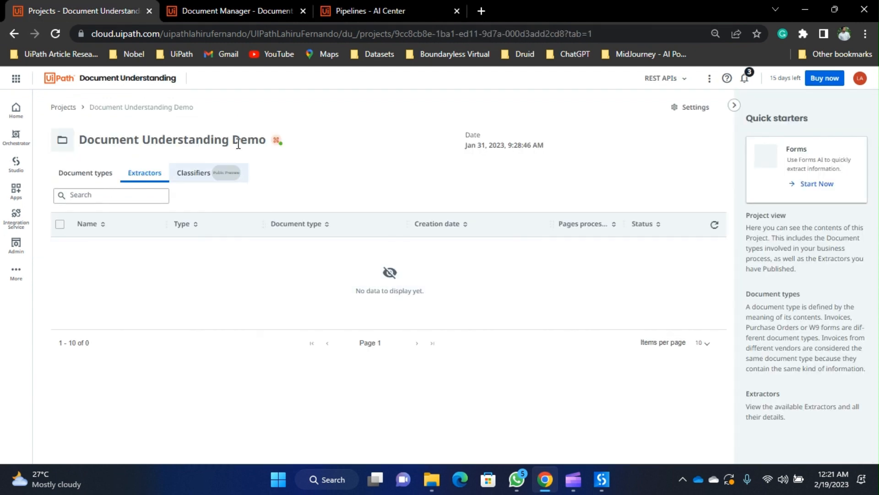
left_click(197, 173)
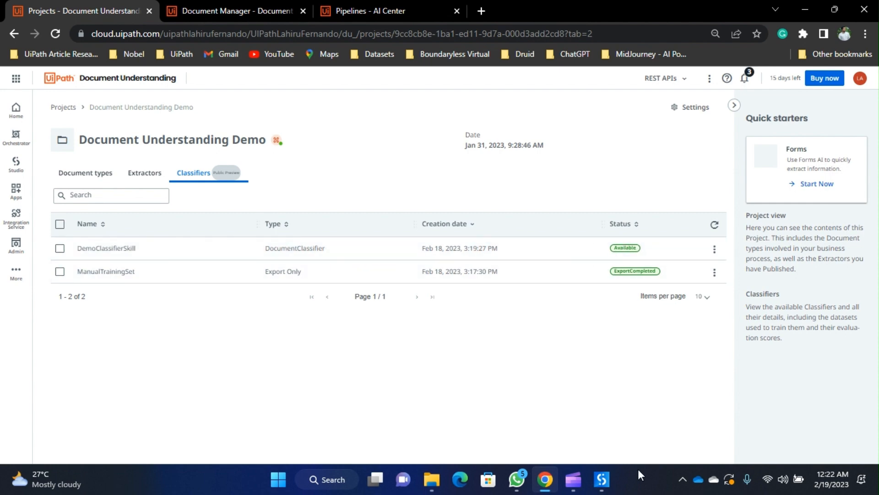
Step: Switch to UiPath Studio and review the Main workflow from Load Taxonomy to the Machine Learning Classifier in Classify Document Scope
left_click(602, 479)
scroll(778, 294, "up", 15)
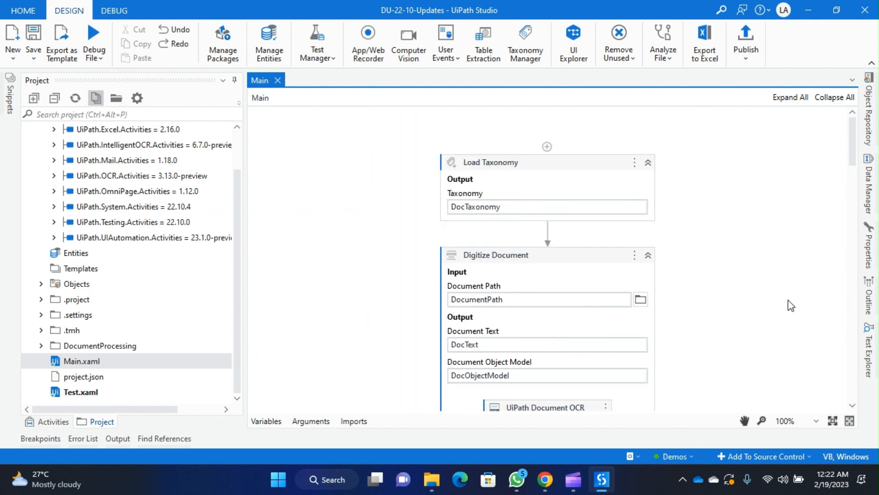
scroll(702, 267, "down", 6)
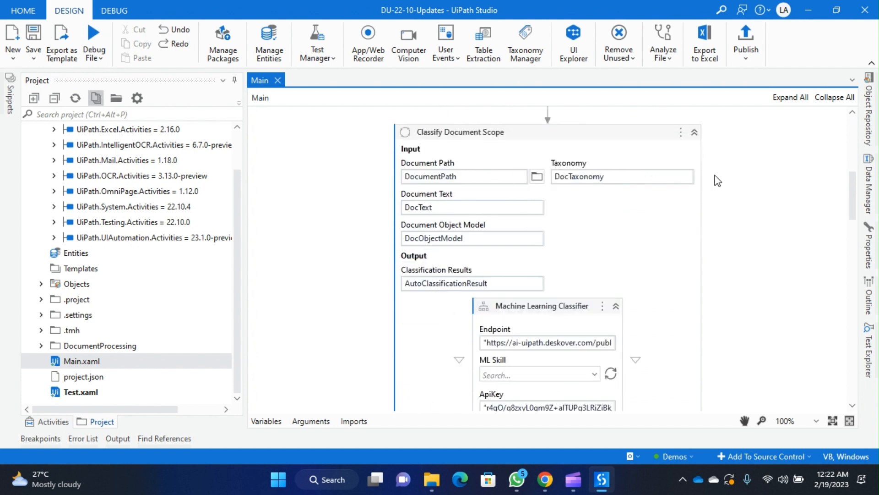
scroll(750, 203, "down", 2)
scroll(749, 203, "down", 2)
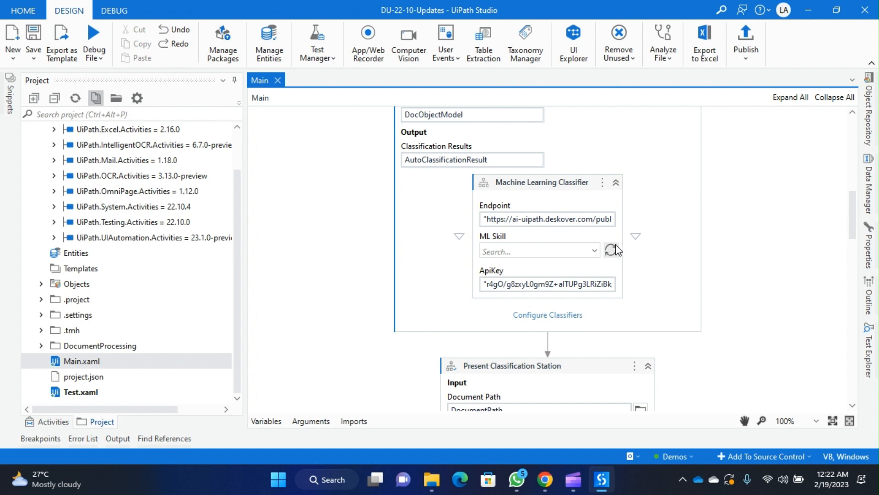
Step: Inspect how the Invoice and Purchase Order document types are mapped in the classifier configuration, and close it without saving
left_click(581, 322)
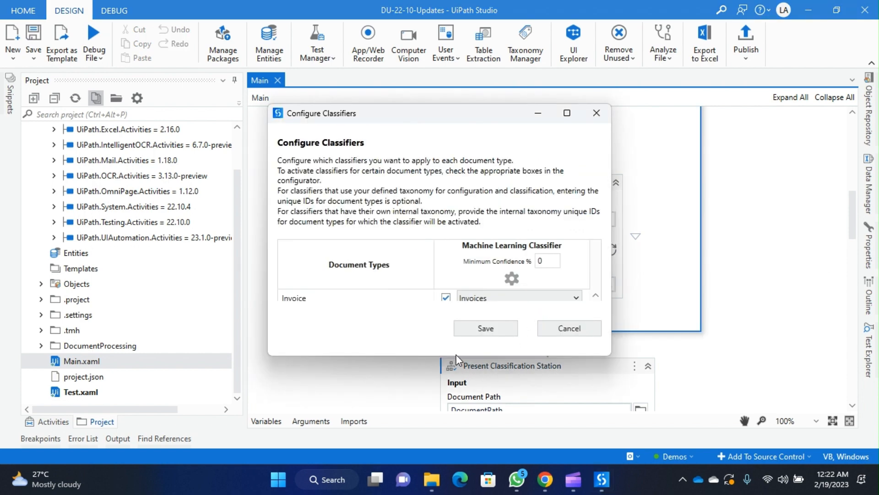
left_click_drag(450, 359, 462, 411)
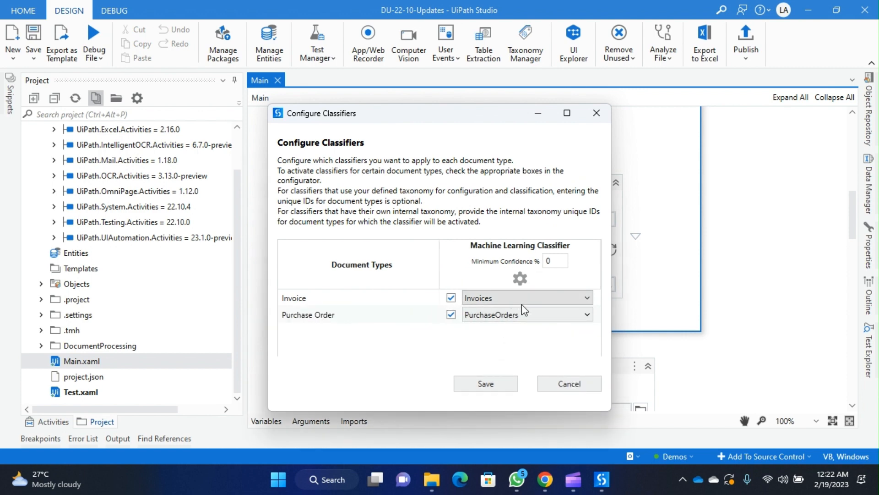
left_click(589, 299)
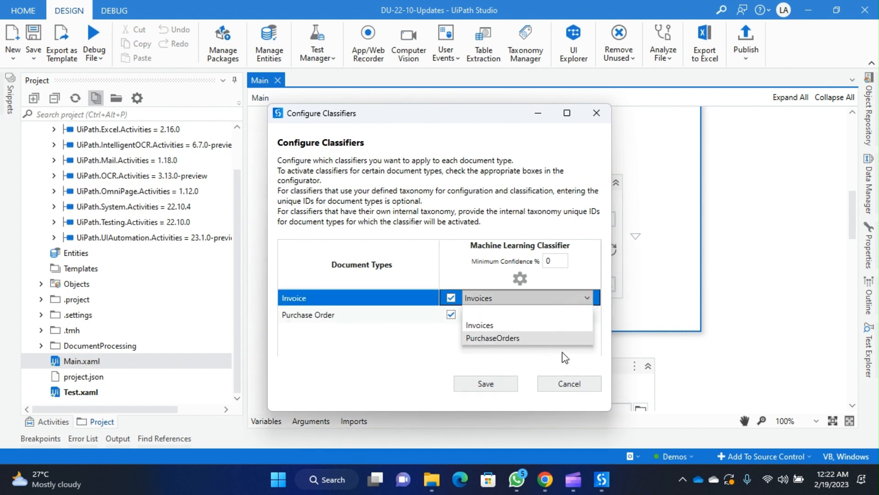
left_click(398, 363)
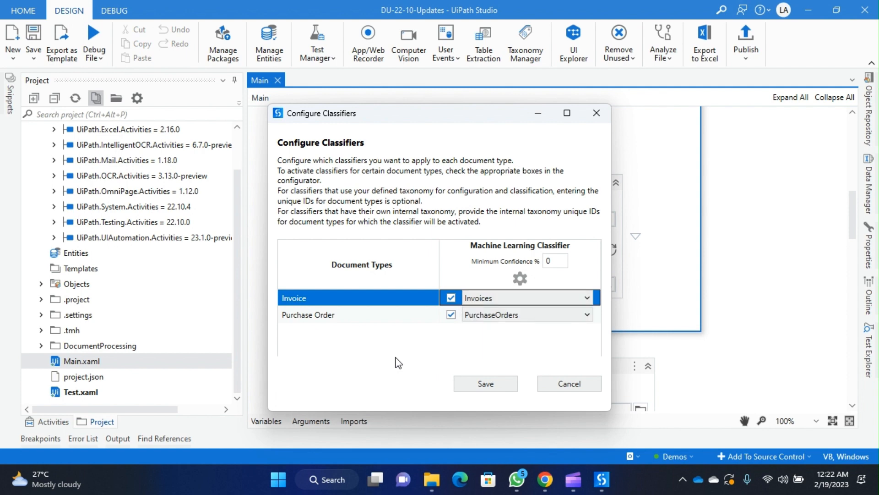
left_click(579, 389)
Step: Review the Machine Learning Classifier settings and the inputs and outputs of the Present Classification Station activity
scroll(730, 237, "down", 5)
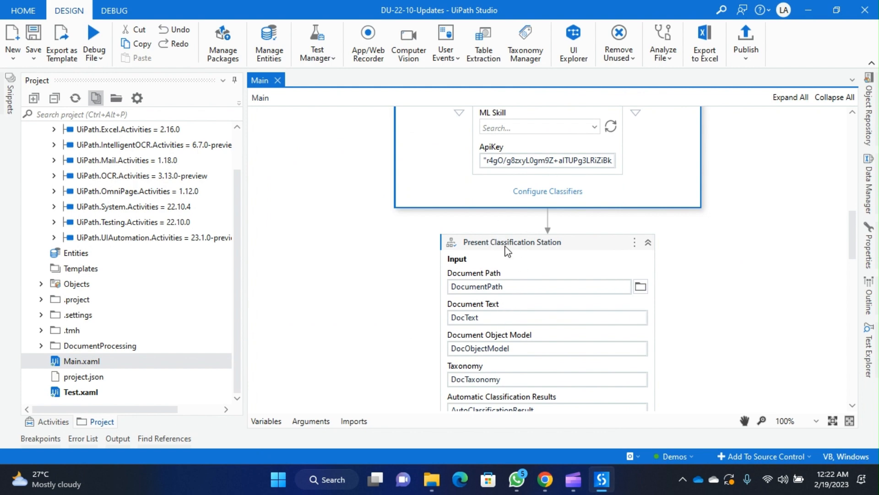
scroll(506, 246, "up", 2)
scroll(506, 246, "up", 2)
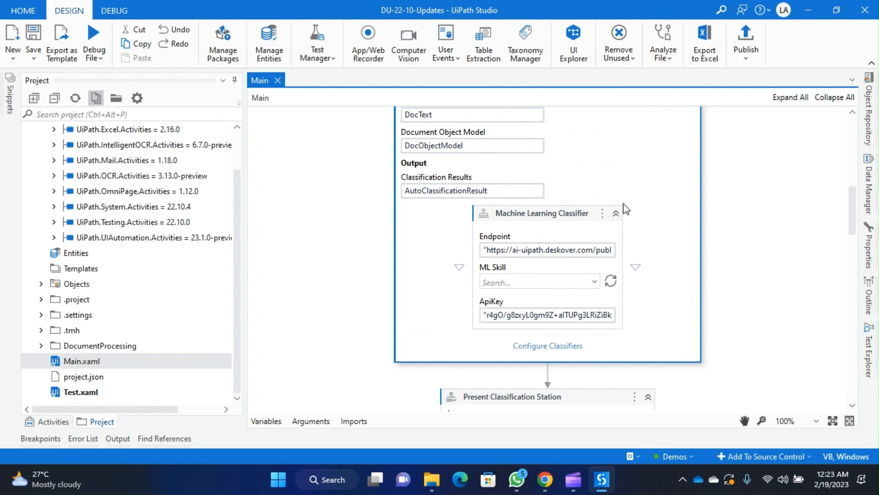
scroll(368, 321, "down", 5)
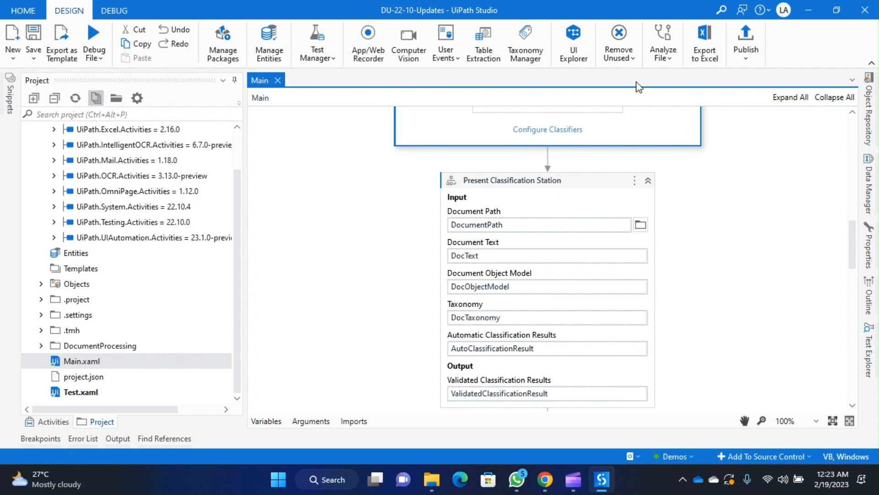
Step: Open the Taxonomy Manager and examine the fields of the Invoice and Purchase Order document types under Finance, Incoming
left_click(537, 42)
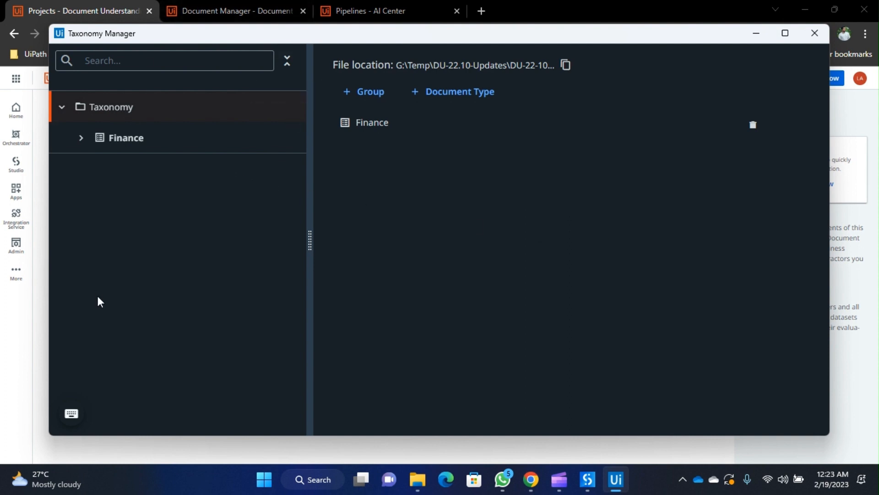
left_click(81, 138)
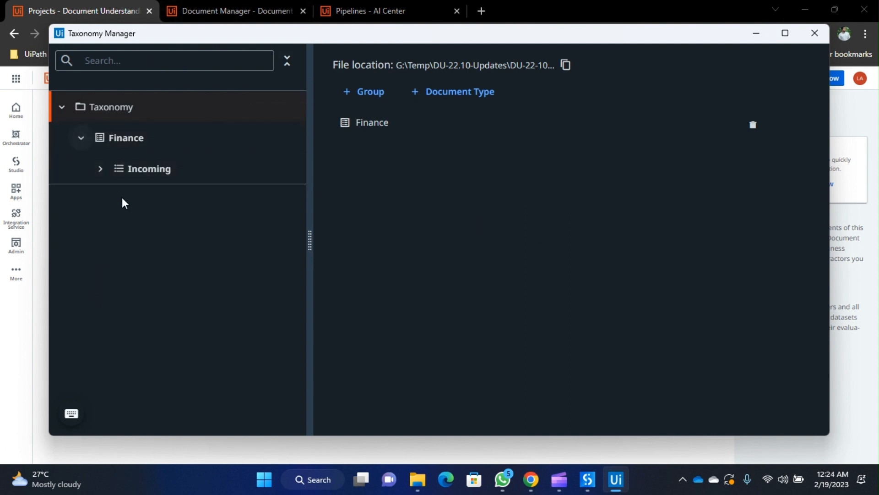
left_click(101, 169)
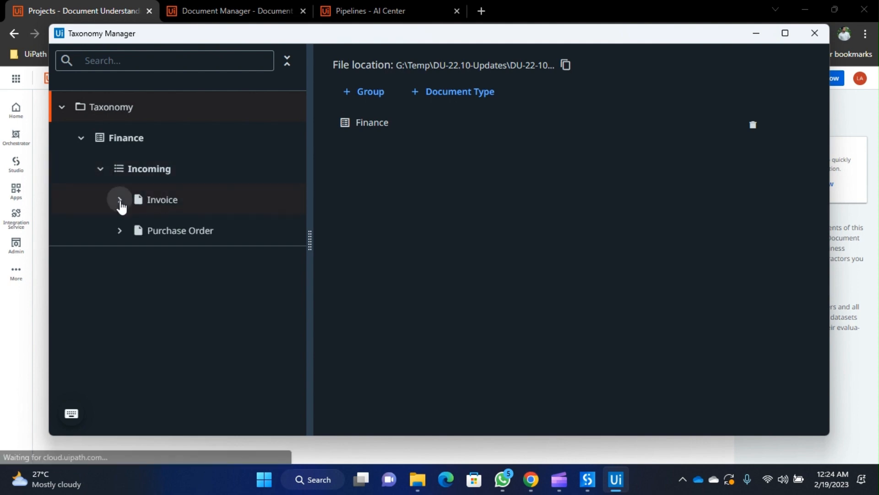
left_click(119, 201)
left_click(176, 202)
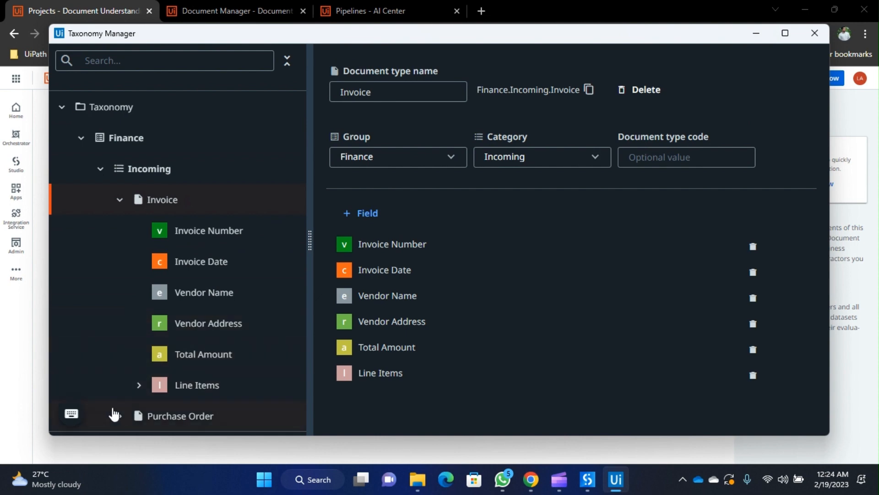
left_click(119, 416)
scroll(222, 236, "down", 3)
scroll(222, 236, "down", 1)
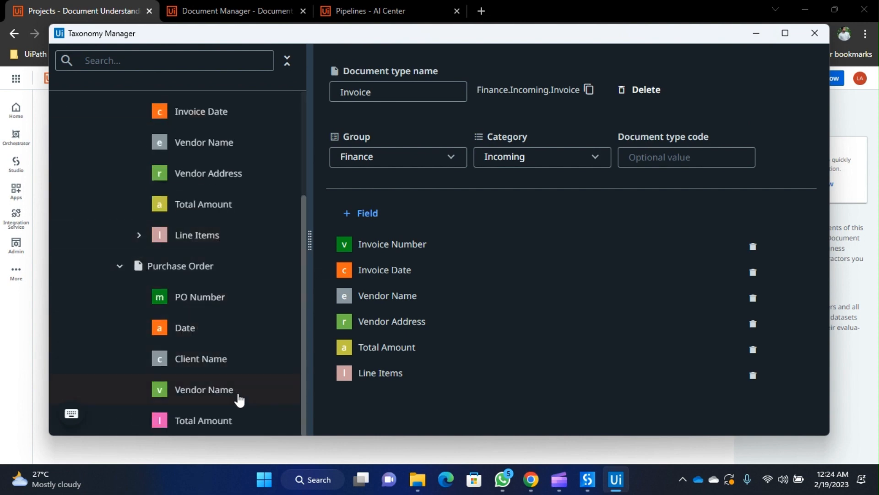
Step: Inspect the details of the Client Name and Total Amount fields of the Purchase Order document type
left_click(223, 365)
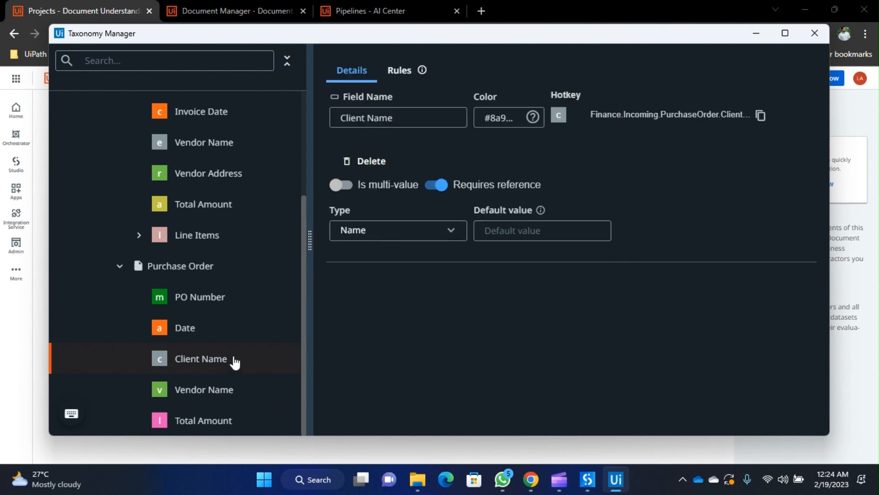
left_click(220, 420)
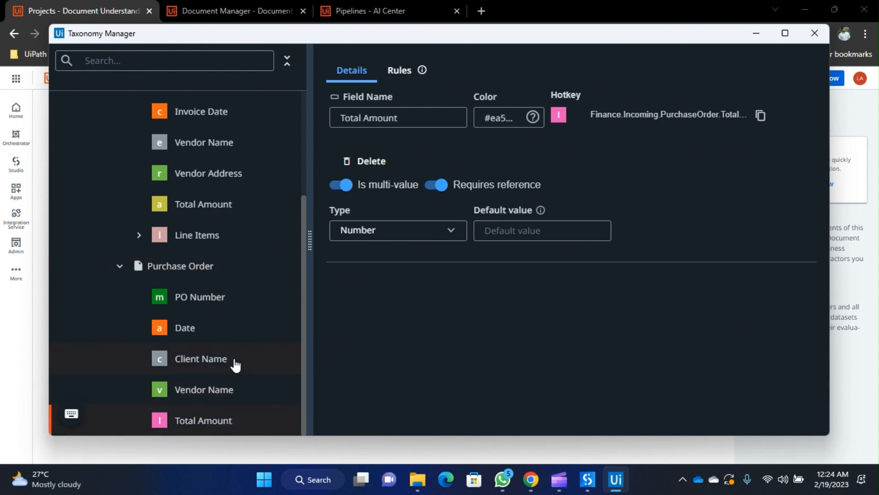
left_click(211, 364)
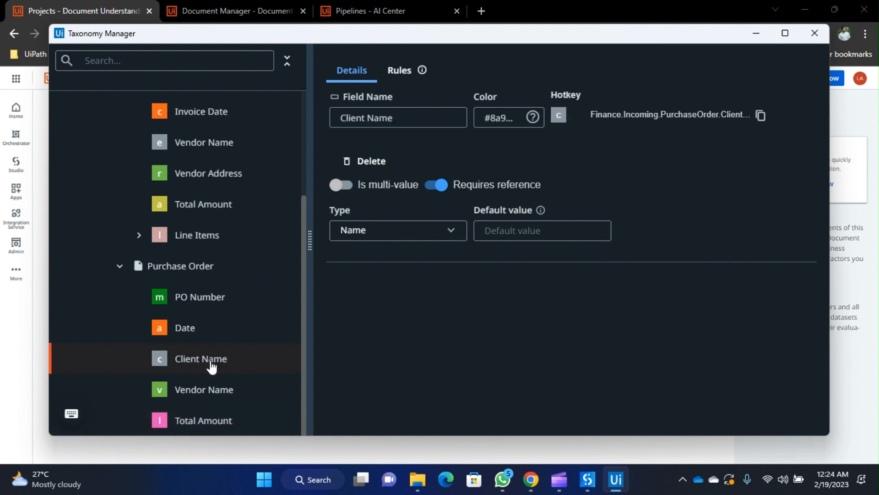
Step: Examine the Client Name field's rules, including the evaluator type options, the criticality levels and the type of the Client Name Not Empty rule
left_click(404, 76)
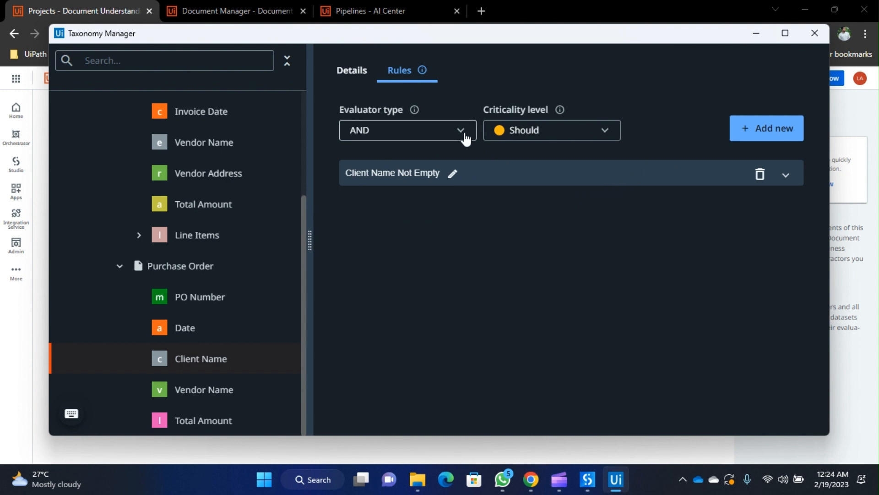
left_click(455, 140)
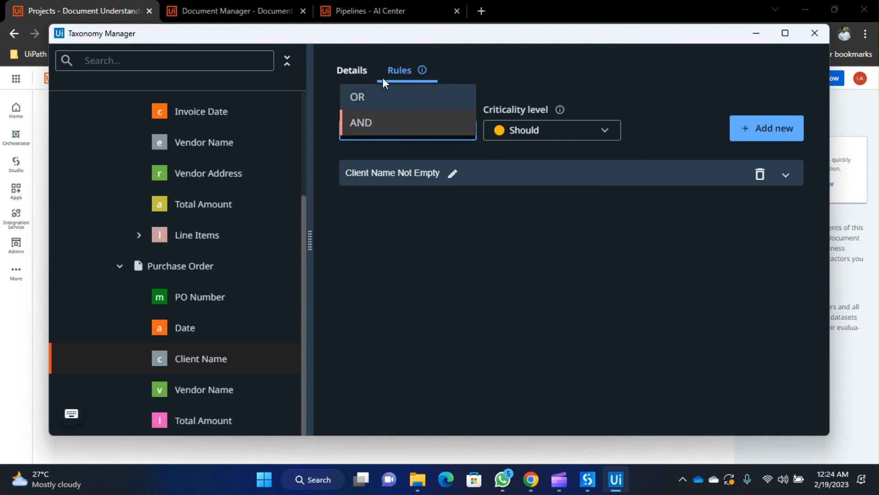
left_click(592, 74)
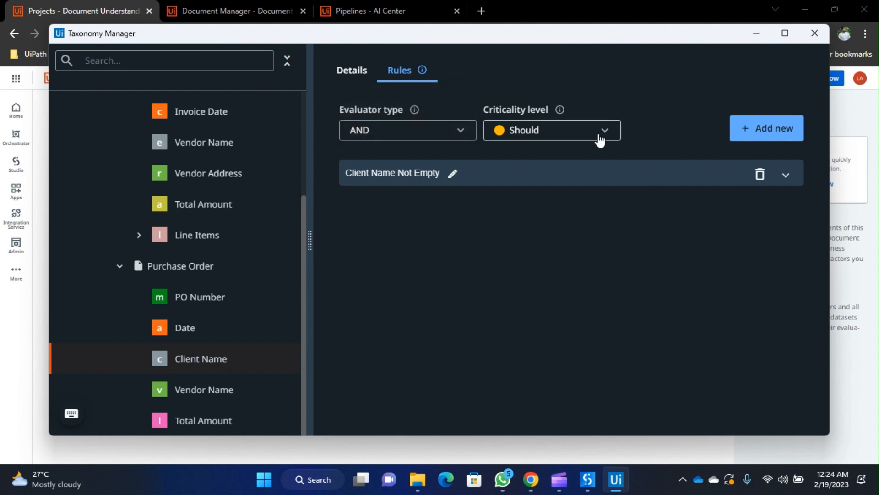
left_click(606, 136)
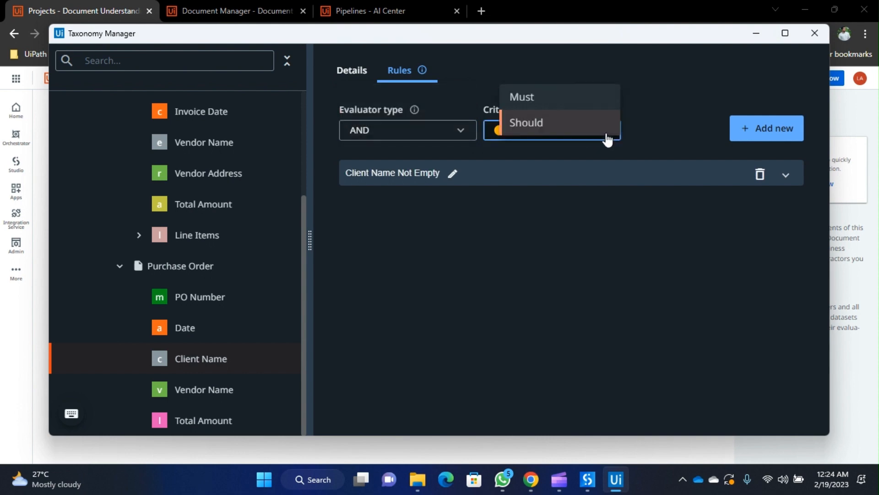
left_click(677, 98)
mouse_move(562, 110)
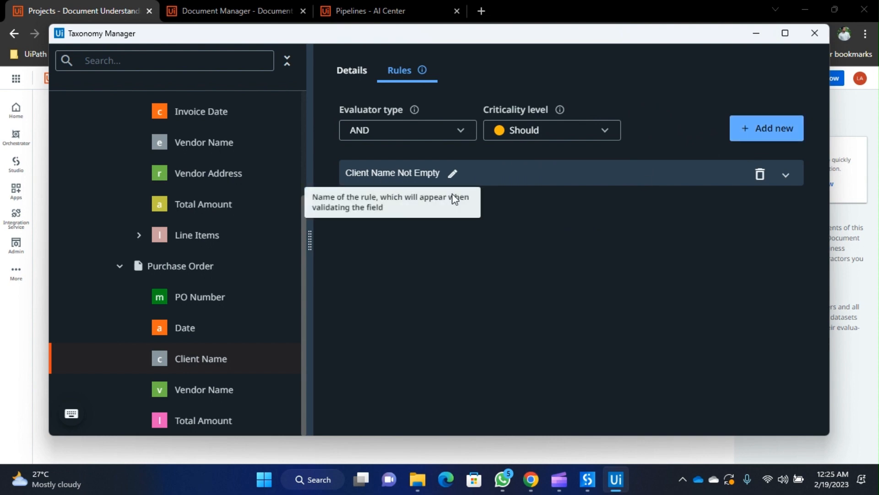
left_click(787, 176)
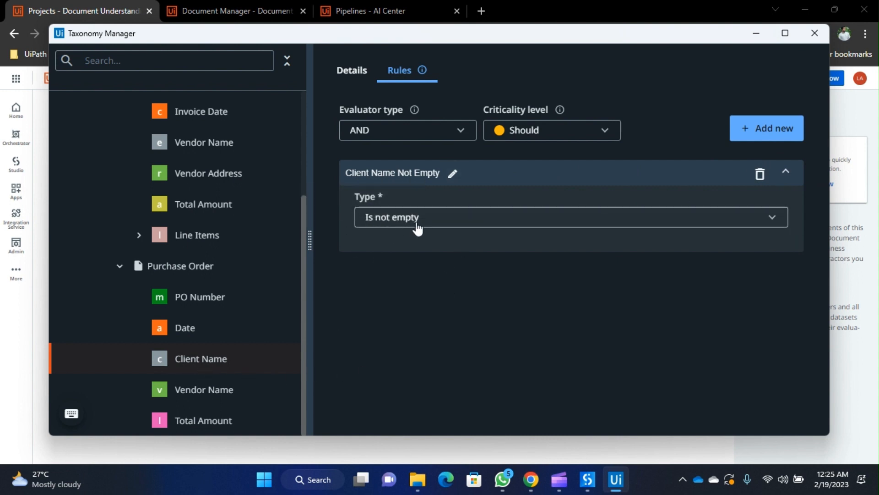
Step: Try to add a second rule to the Client Name field, view the available rule types, and delete the unnamed rule
left_click(787, 126)
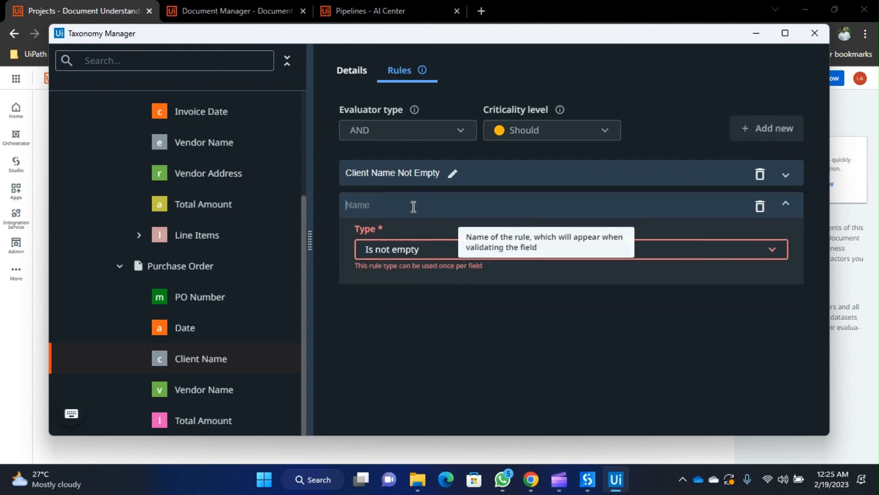
left_click(773, 252)
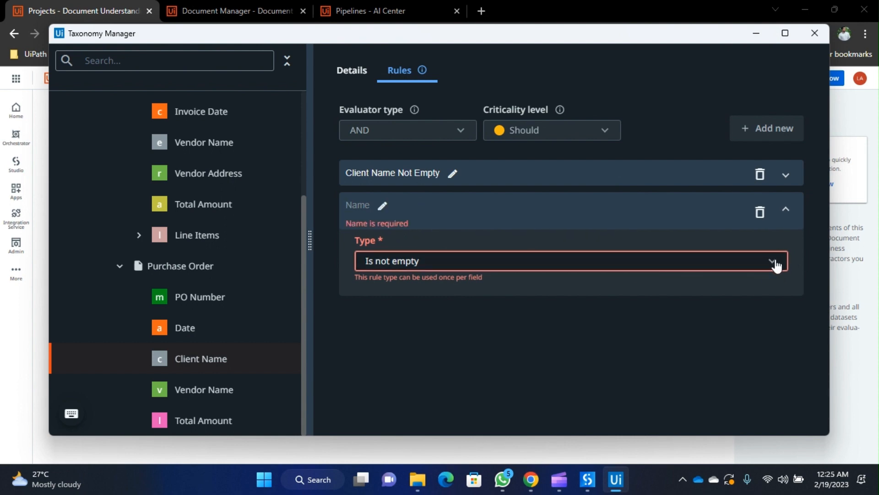
left_click(776, 264)
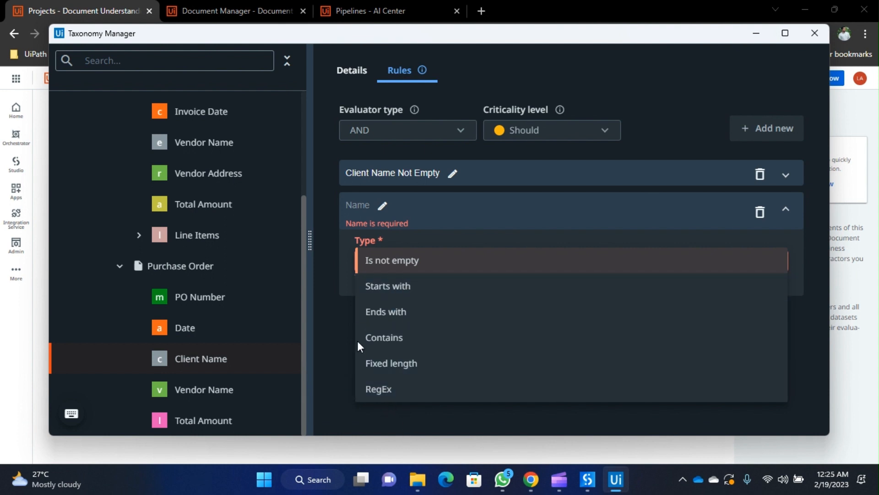
left_click(342, 320)
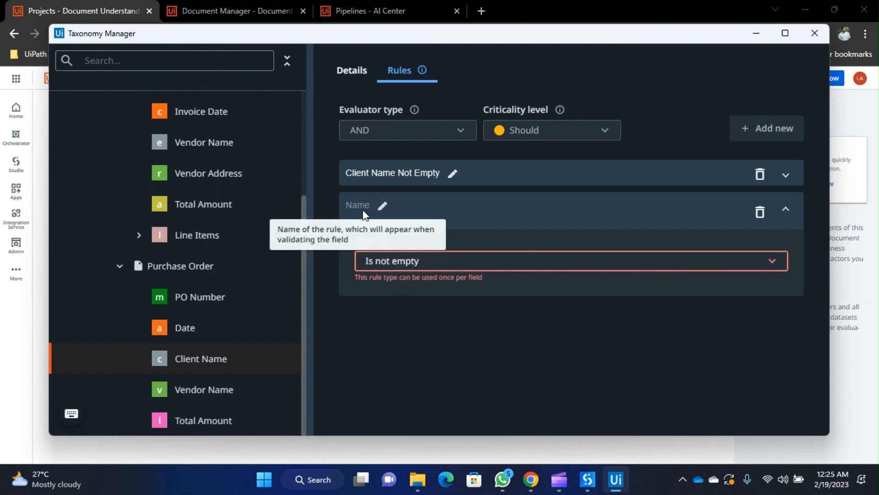
left_click(345, 203)
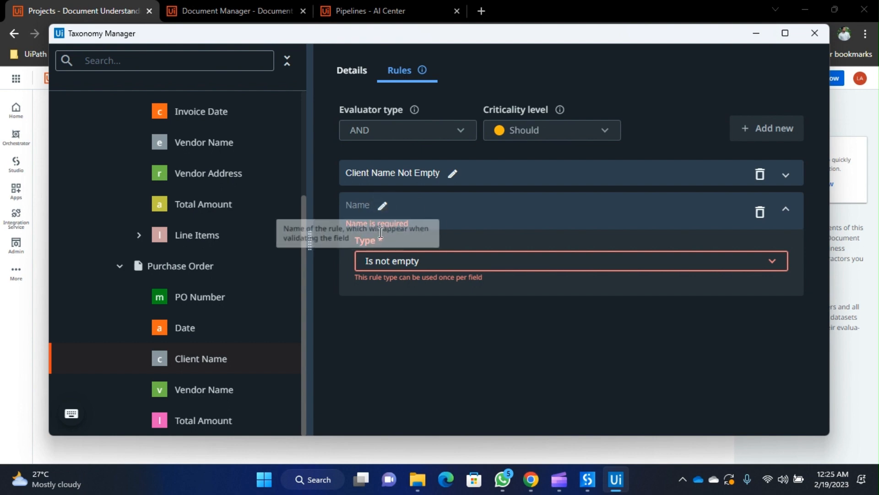
left_click(383, 205)
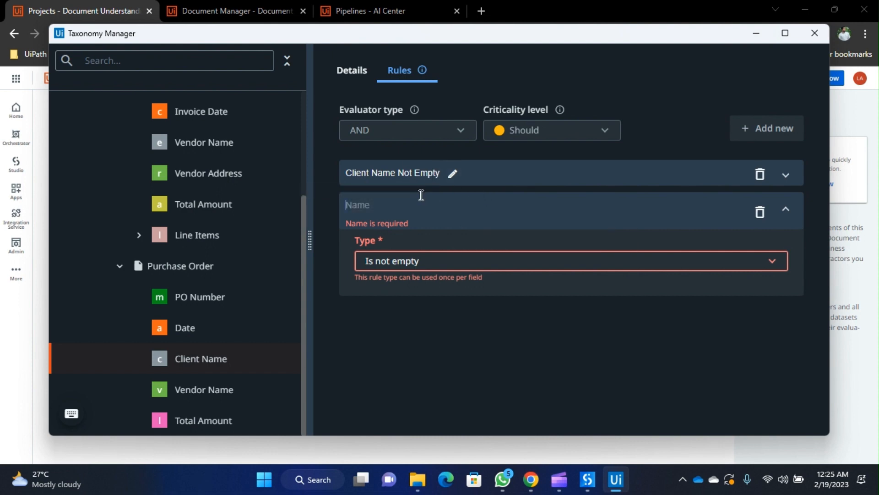
left_click(761, 213)
left_click(786, 176)
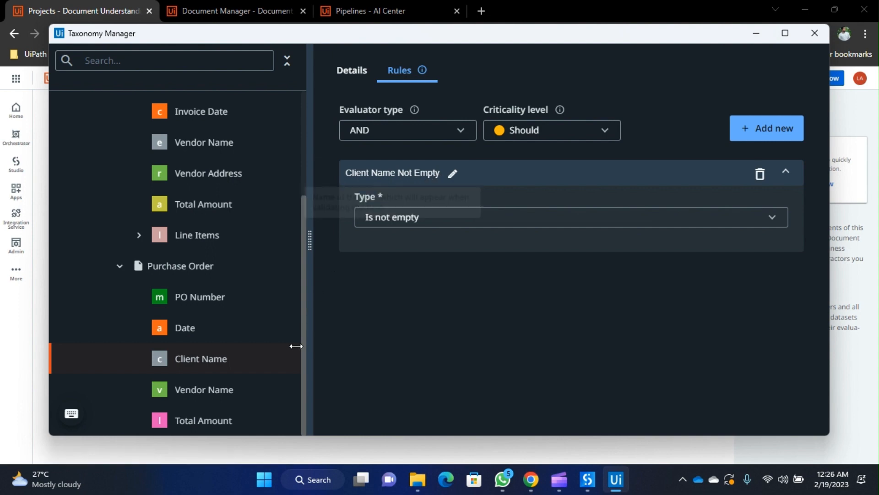
Step: Inspect the Total Amount field's Amount Is Not Empty rule and the Client Name and Total Amount details, and close the Taxonomy Manager
left_click(196, 425)
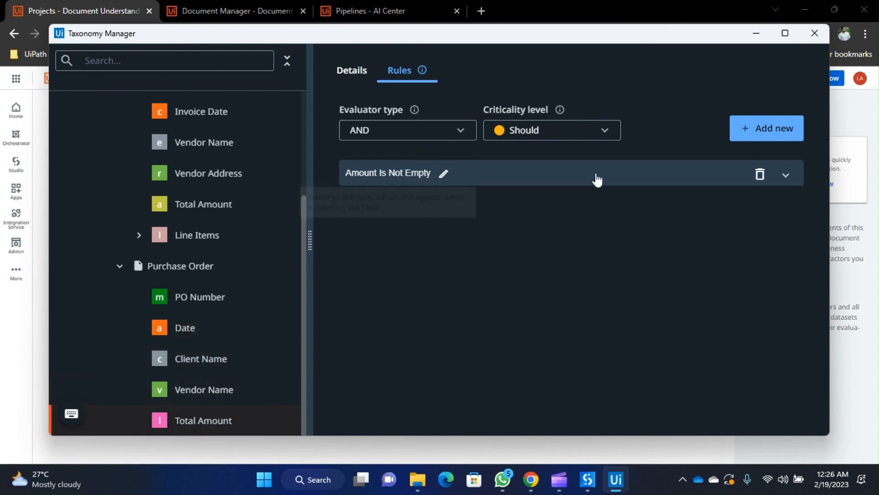
left_click(787, 176)
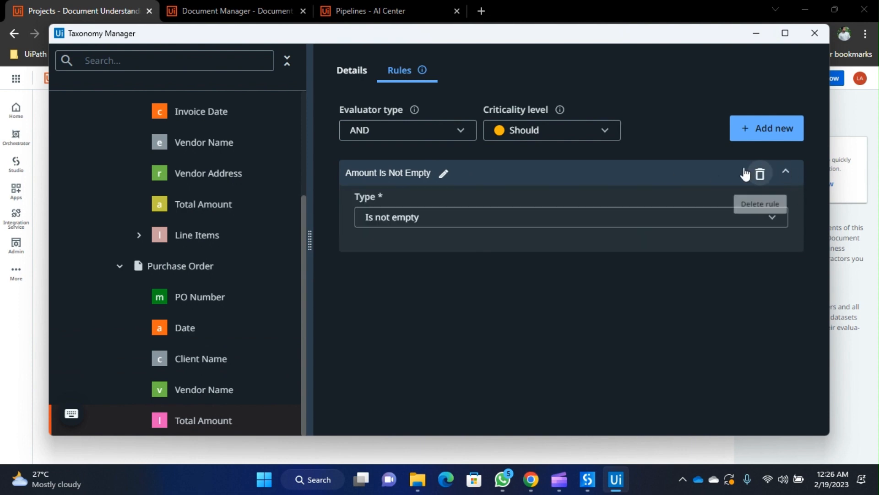
left_click(220, 368)
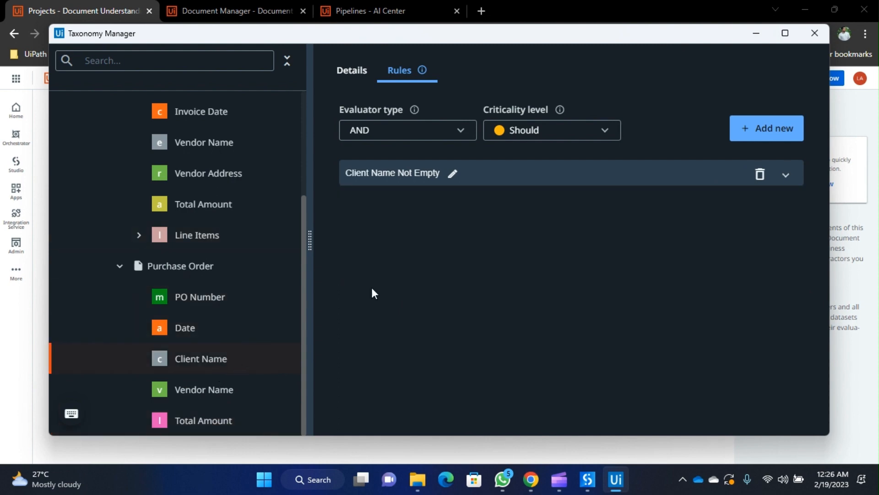
left_click(359, 70)
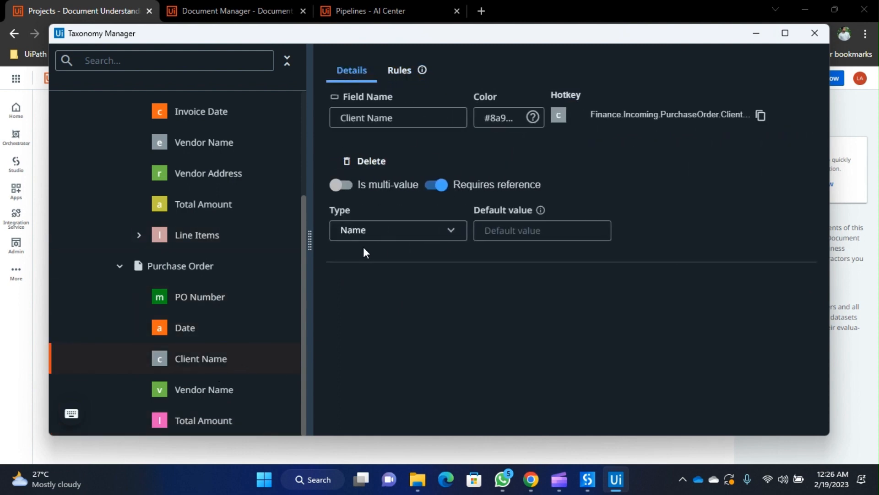
left_click(228, 424)
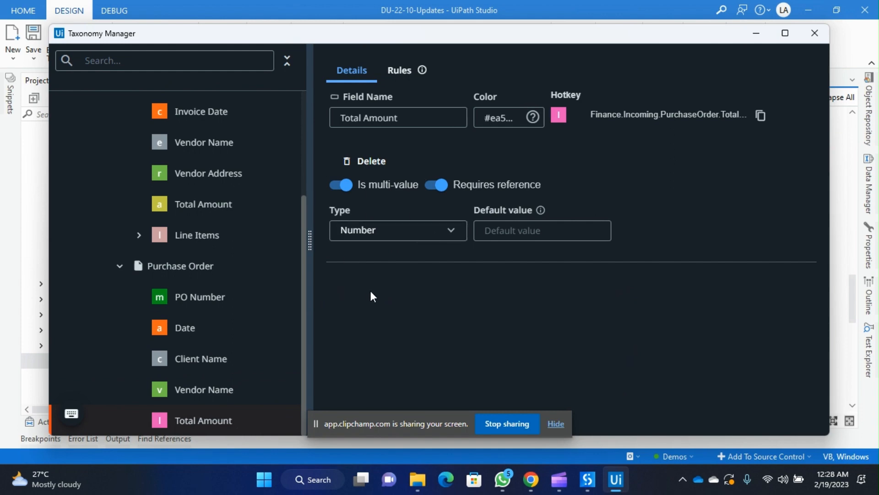
left_click(556, 424)
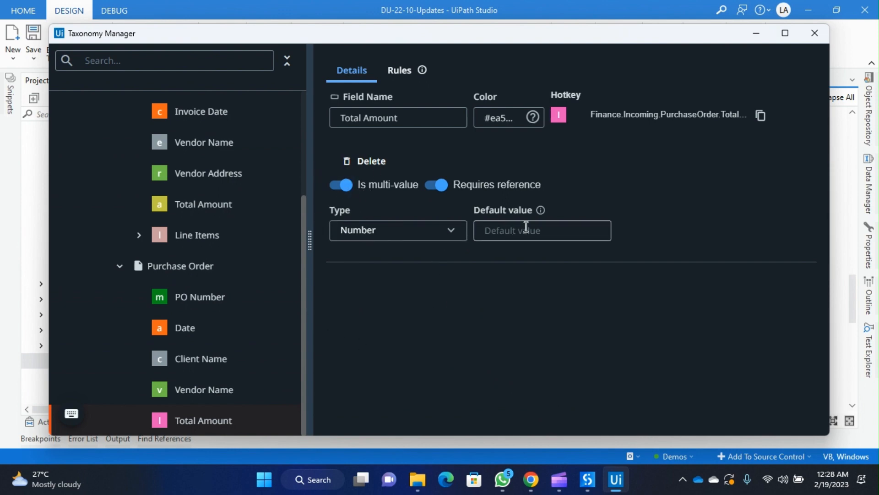
left_click(816, 34)
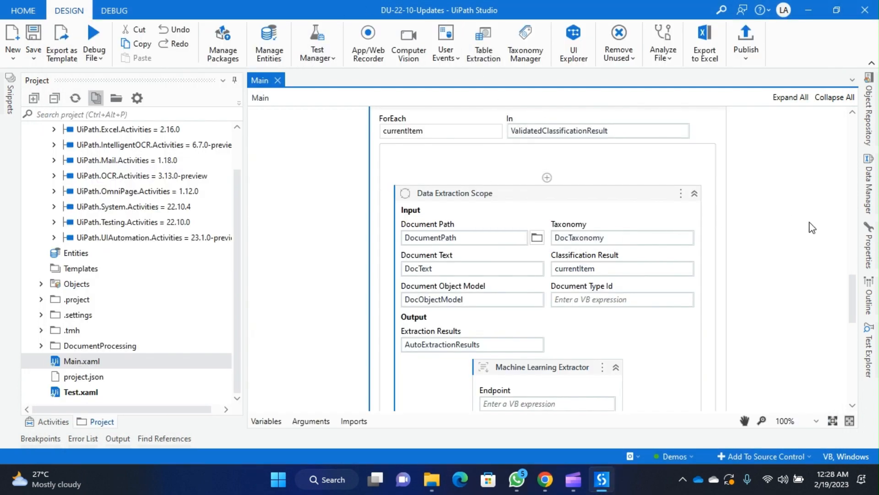
Step: Review the classification part of the Main workflow, covering the Present Classification Station and Classify Document Scope activities
scroll(815, 234, "up", 1)
scroll(827, 273, "up", 1)
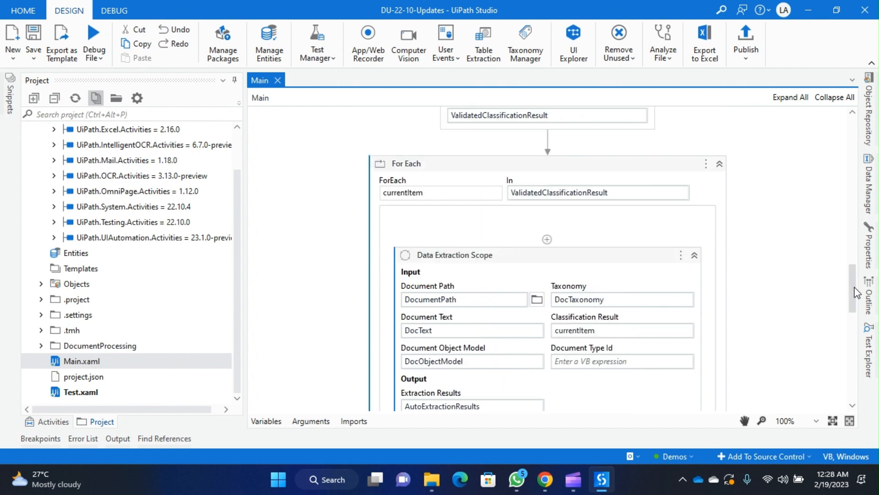
left_click_drag(854, 285, 855, 244)
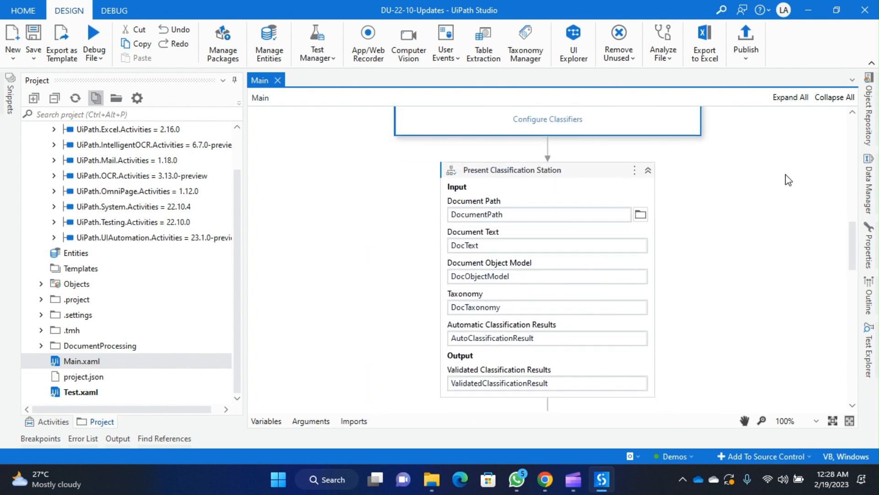
scroll(738, 266, "up", 6)
scroll(806, 256, "up", 1)
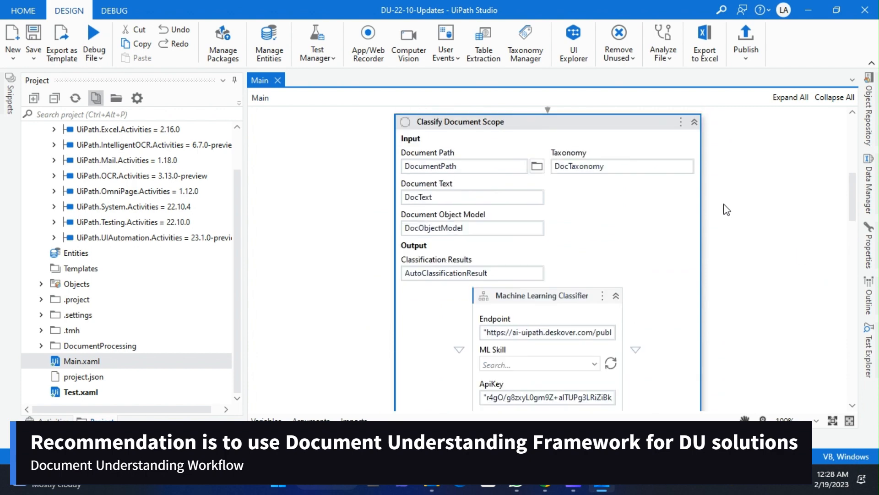
Step: Examine the Data Extraction Scope inside the For Each loop, refresh the Machine Learning Extractor's ML skills, and review the Present Validation Station
scroll(748, 266, "down", 12)
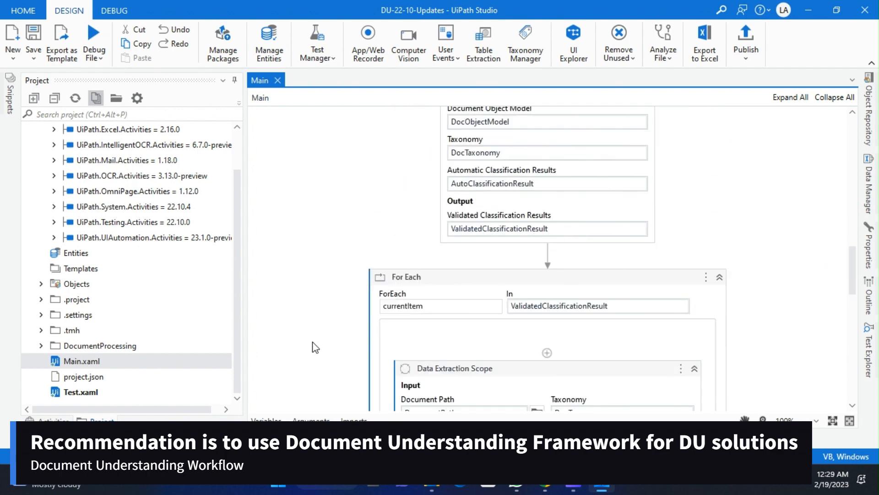
scroll(758, 267, "down", 1)
scroll(758, 268, "down", 5)
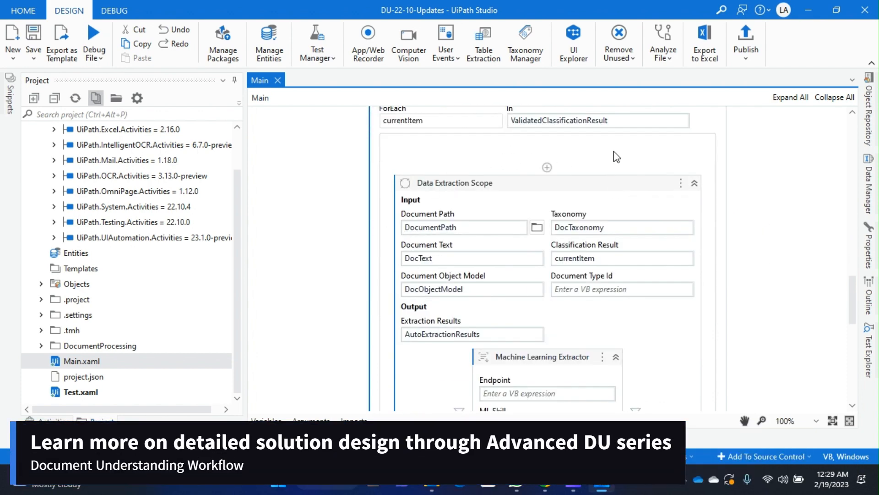
scroll(724, 188, "down", 2)
scroll(731, 202, "down", 3)
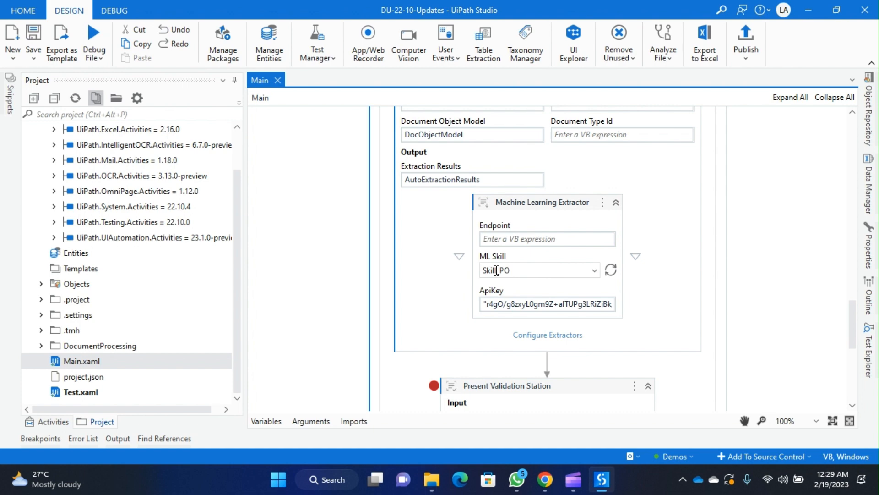
left_click(610, 271)
scroll(610, 271, "down", 5)
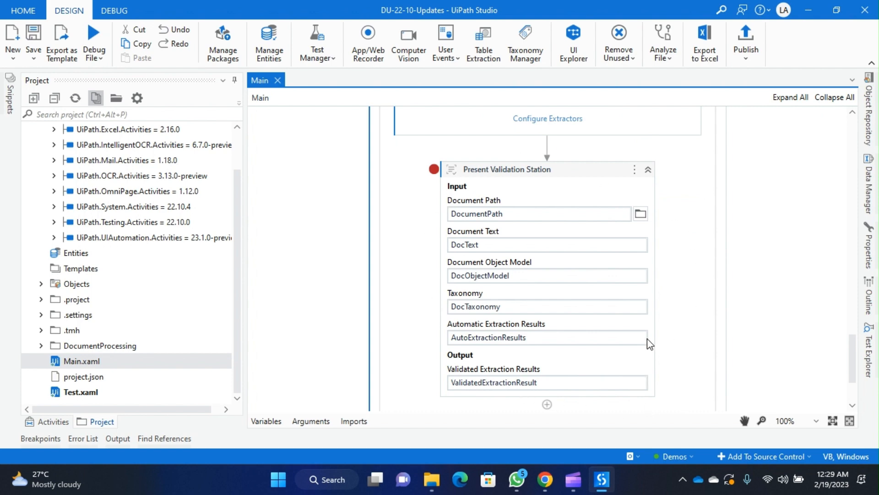
scroll(647, 339, "down", 1)
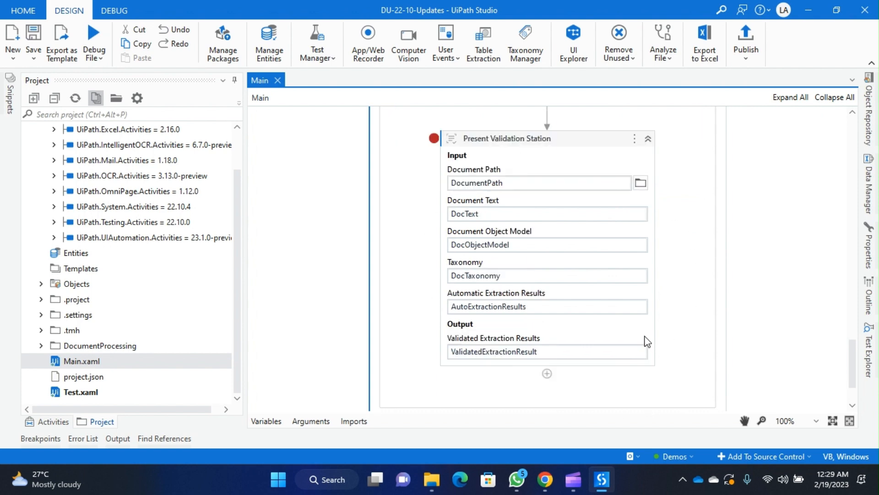
Step: Disable the breakpoint on the Present Validation Station activity
right_click(546, 145)
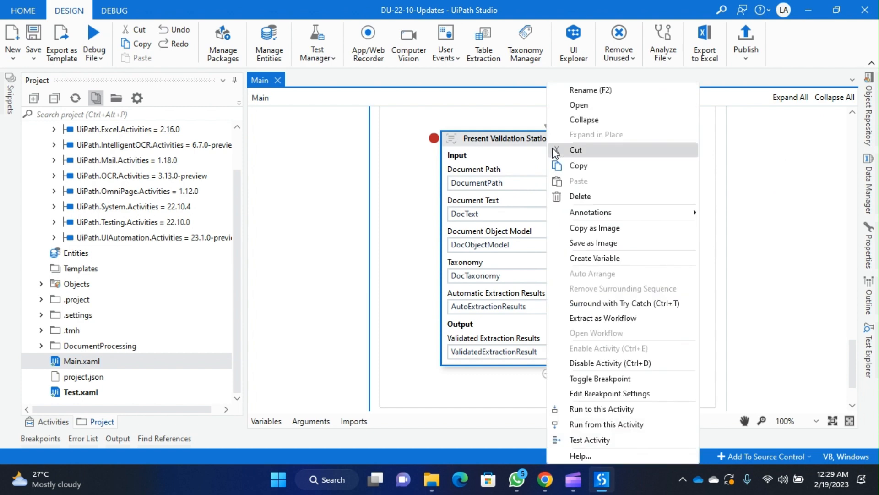
left_click(616, 379)
left_click(411, 199)
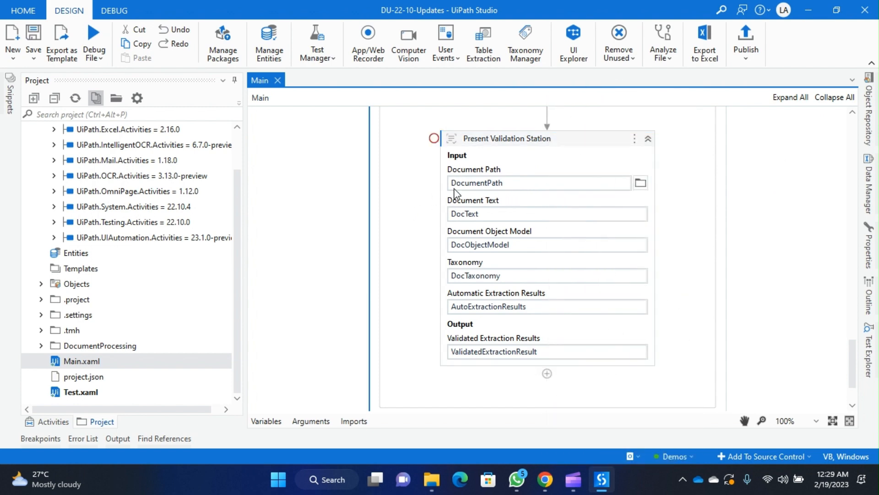
scroll(408, 249, "down", 3)
scroll(390, 252, "up", 5)
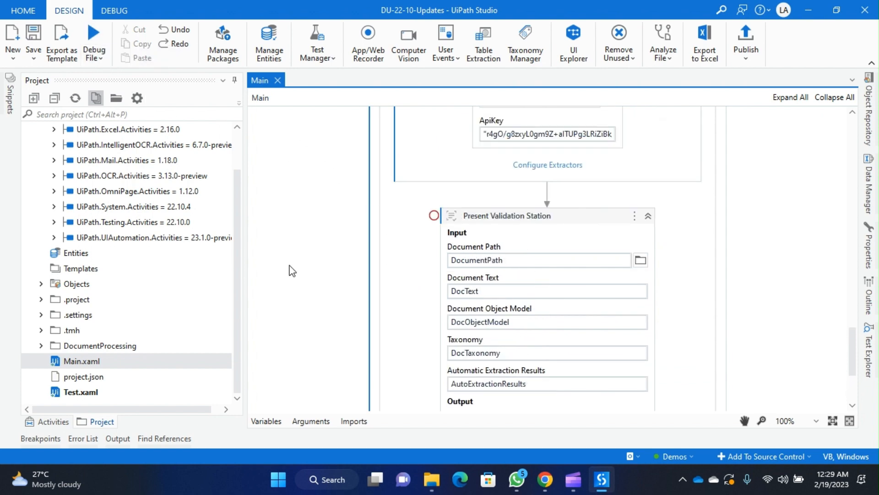
Step: Check the DocumentPath variable's default value, debug the Main file, and save the Purchase Order classification in the Classification Station
left_click(267, 422)
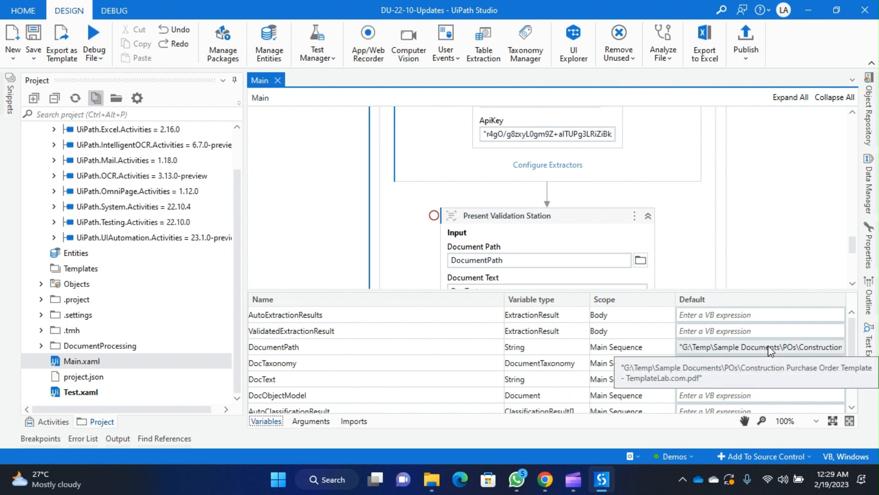
left_click(771, 234)
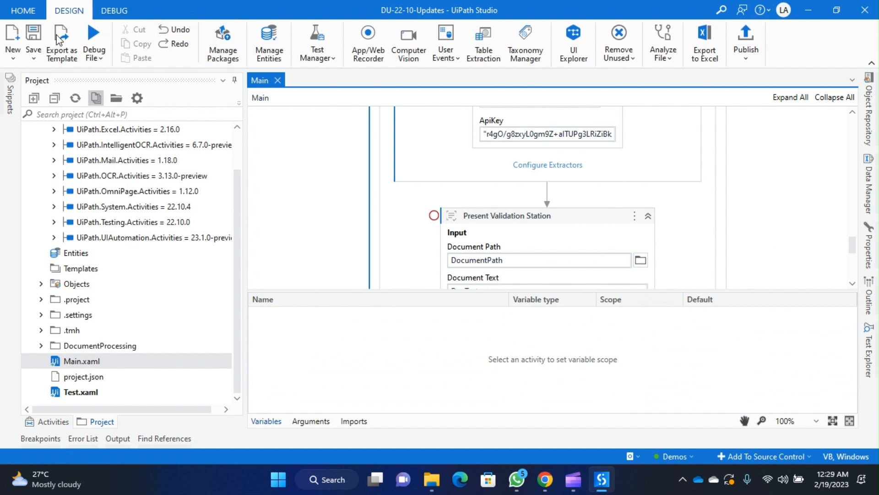
left_click(97, 39)
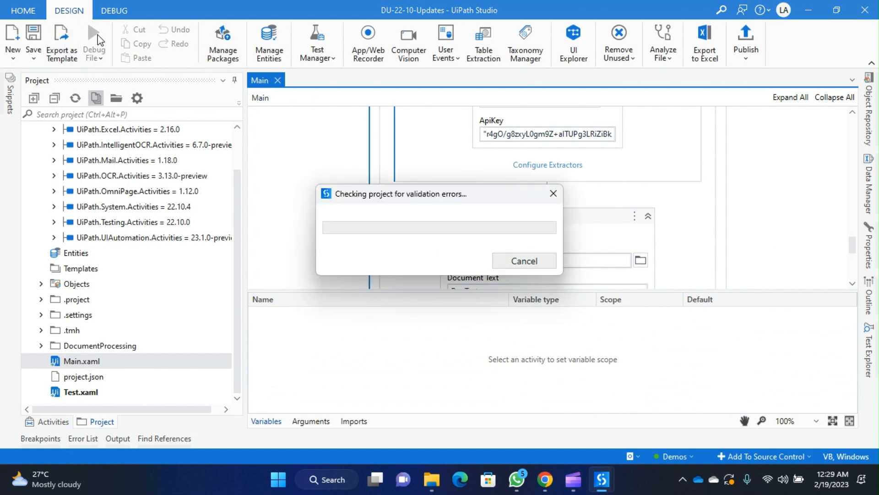
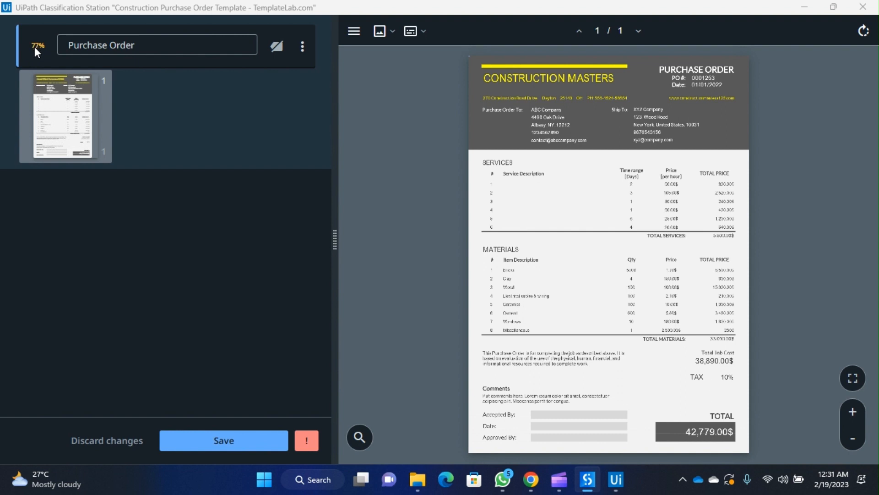
left_click(242, 442)
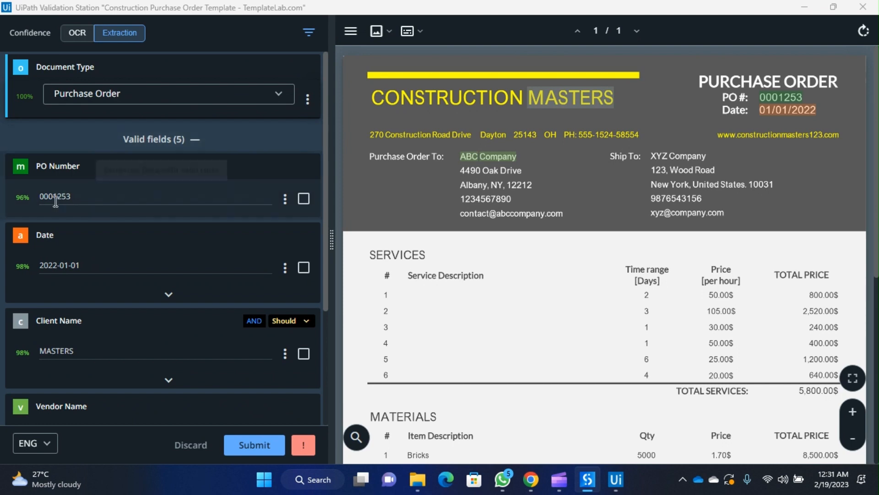
Step: Examine the extracted purchase order fields in the Validation Station and view the rule behind the Client Name field's Should criticality level
scroll(55, 202, "down", 3)
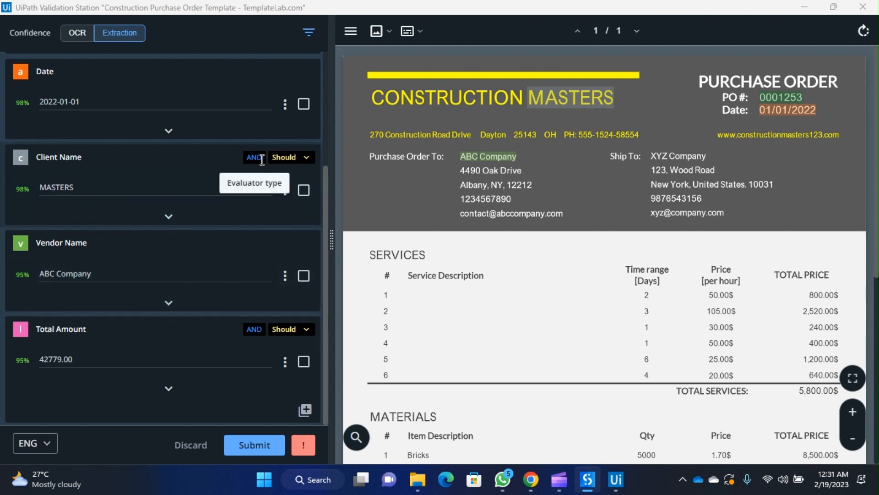
left_click(306, 158)
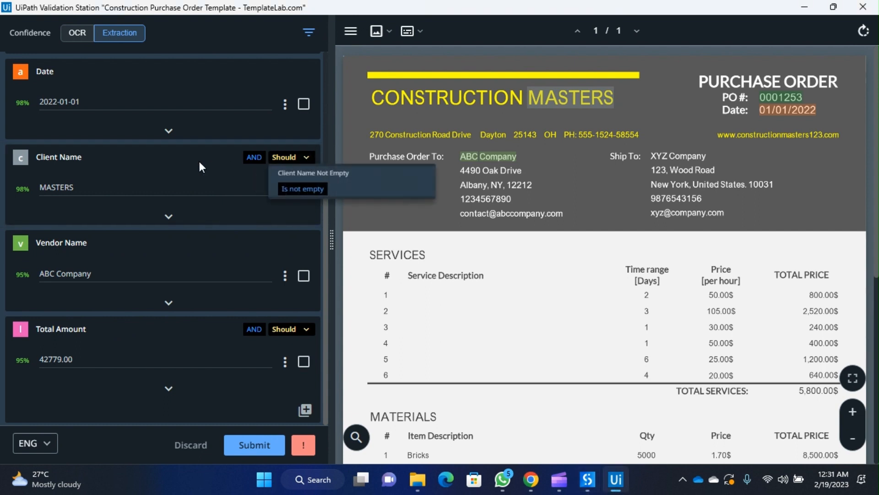
left_click(306, 158)
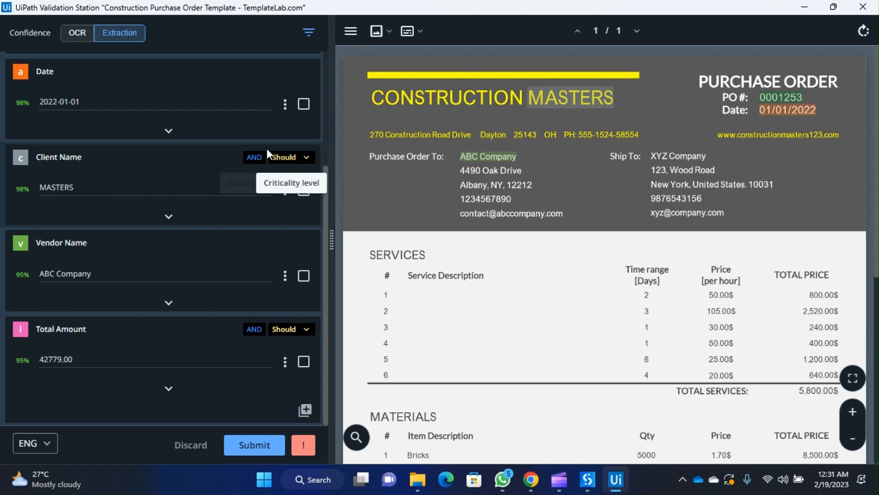
left_click(304, 160)
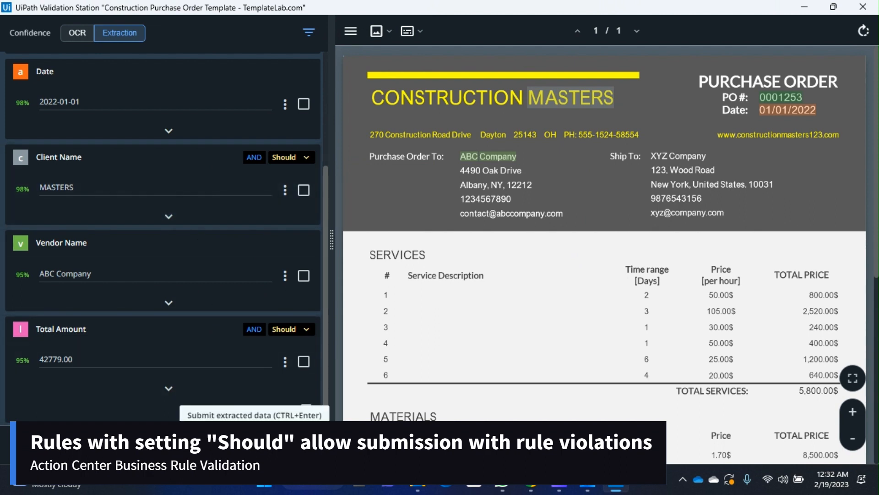
Step: Check the Total Amount field against the document and submit the extracted data, letting the remaining fields be confirmed automatically
left_click(305, 409)
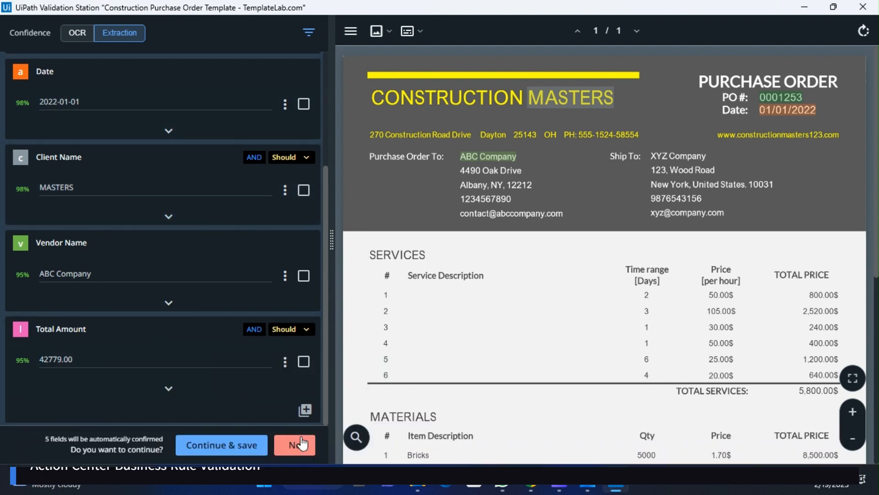
left_click(300, 445)
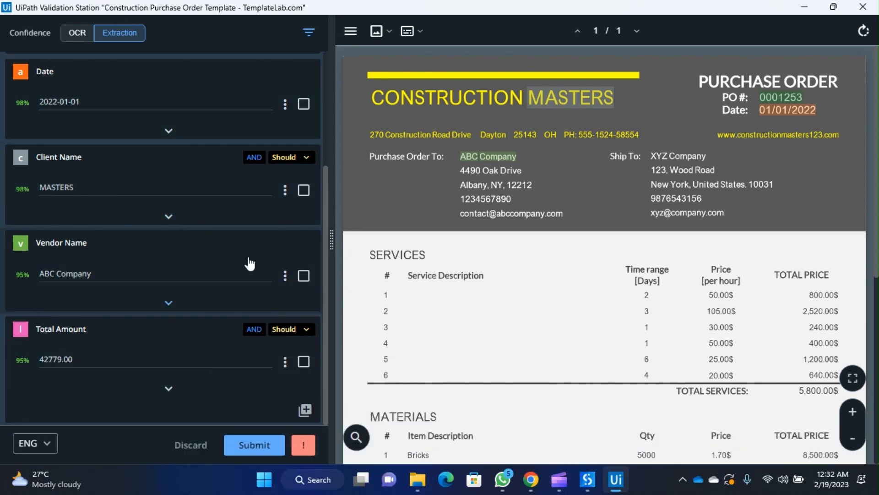
left_click(250, 357)
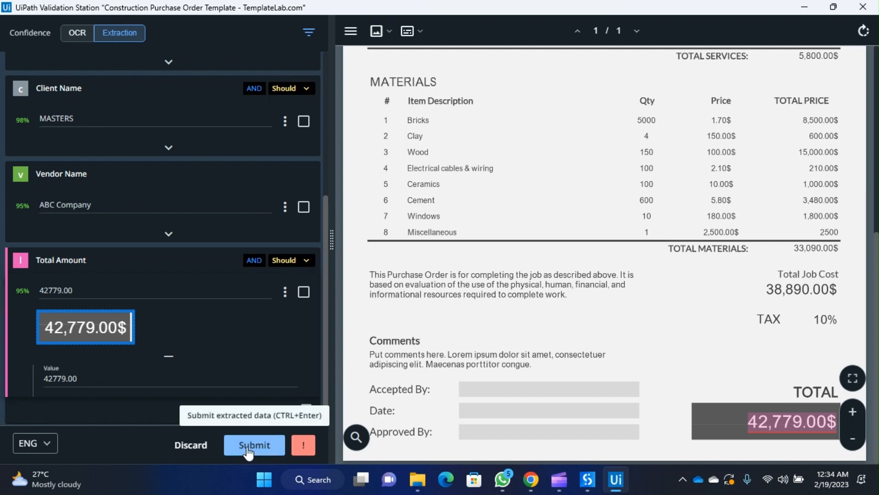
left_click(250, 446)
left_click(247, 445)
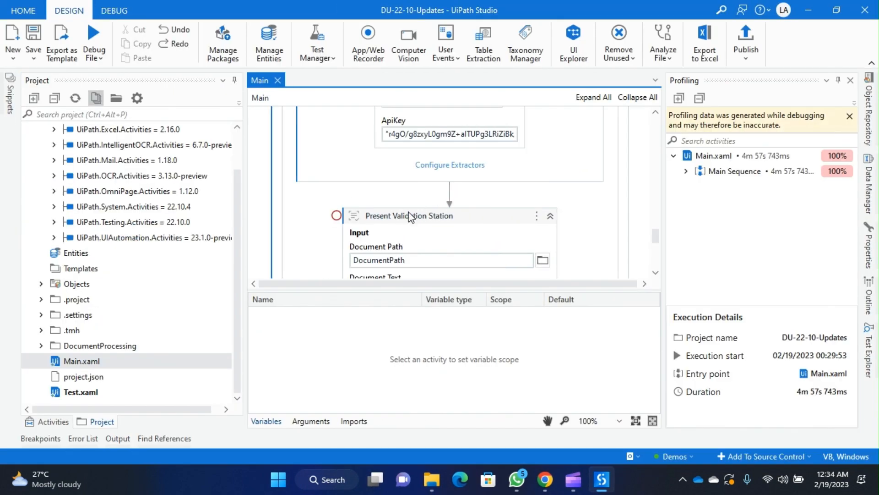
Step: Hide the workflow variables and examine the Data Extraction Scope's extraction results output and the Machine Learning Extractor settings
left_click(278, 421)
scroll(570, 277, "up", 8)
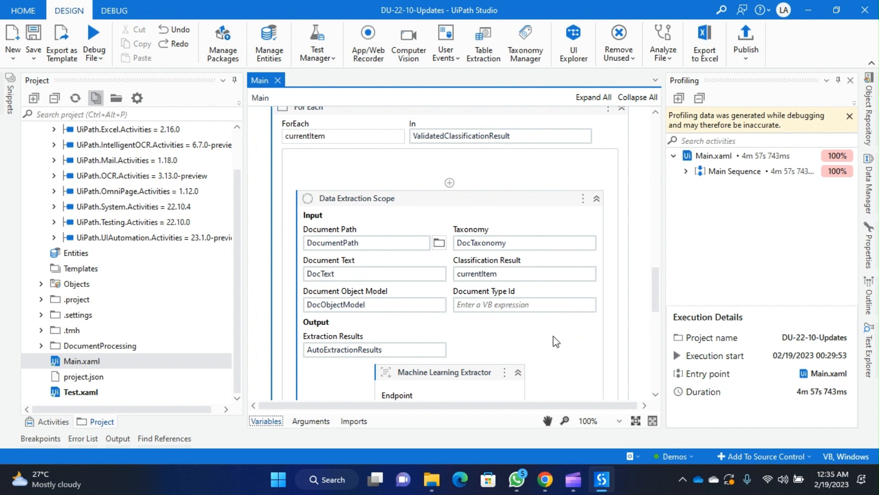
scroll(551, 337, "down", 3)
scroll(550, 329, "down", 2)
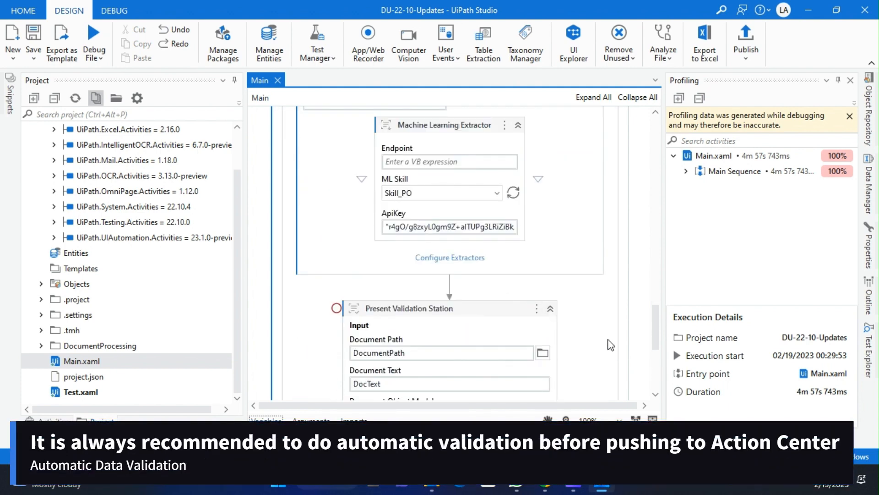
scroll(607, 344, "up", 1)
scroll(604, 344, "up", 1)
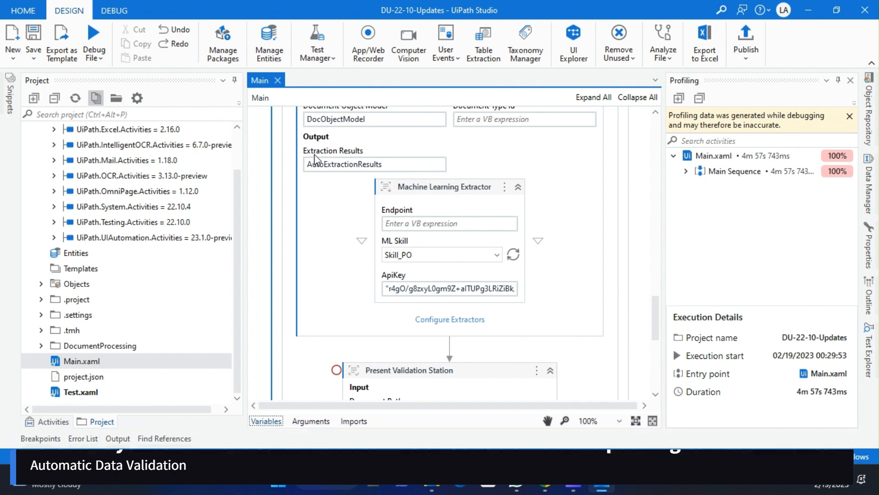
scroll(320, 183, "up", 2)
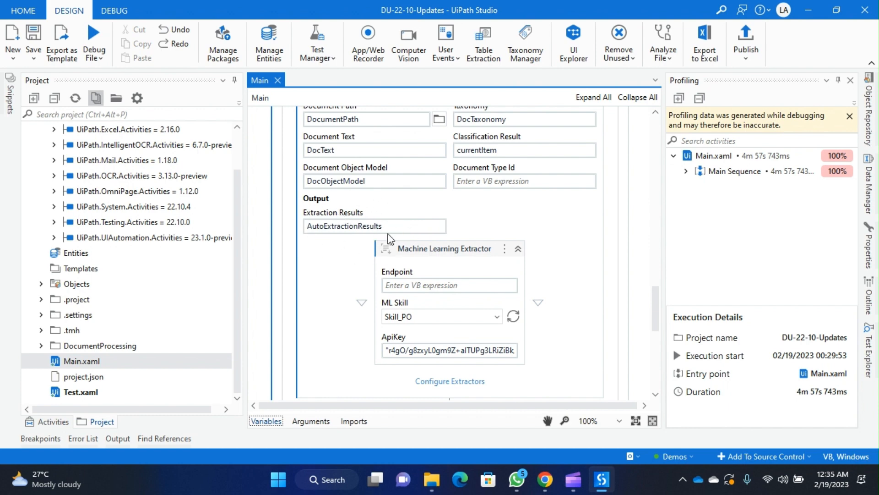
Step: Enable the existing breakpoint on the Present Validation Station activity in Main.xaml
scroll(376, 215, "down", 3)
scroll(385, 222, "down", 2)
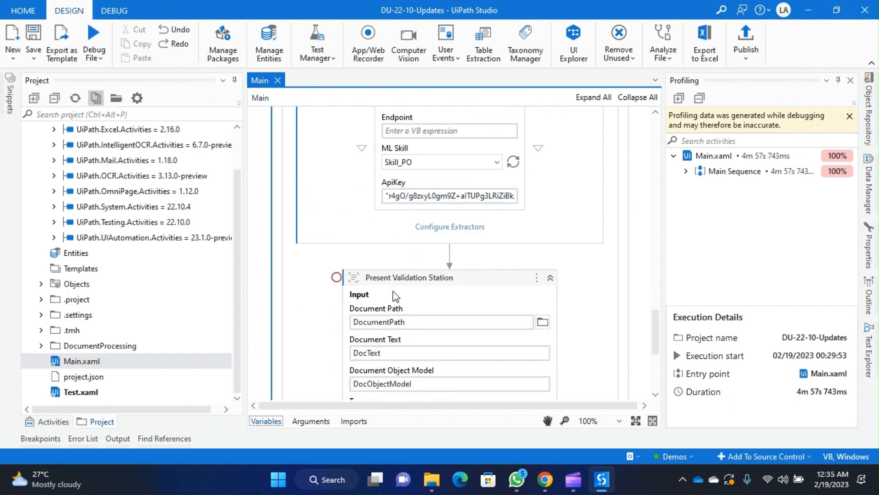
left_click(396, 290)
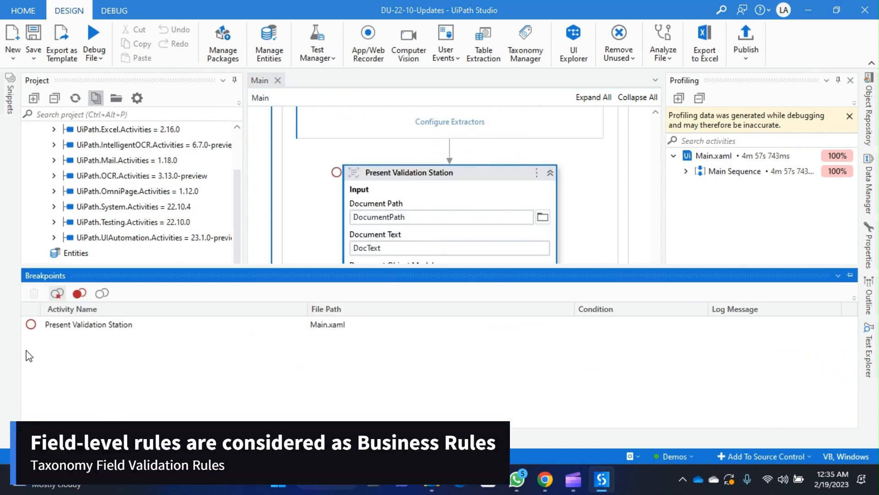
left_click(31, 324)
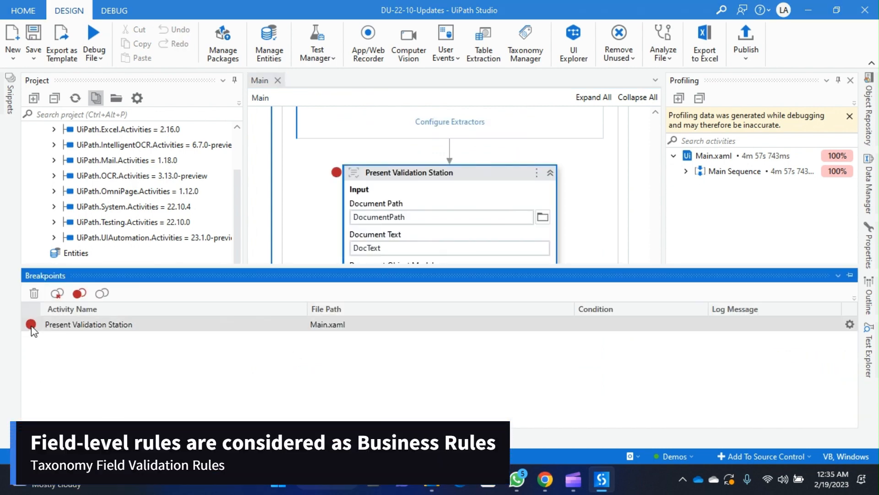
left_click(316, 198)
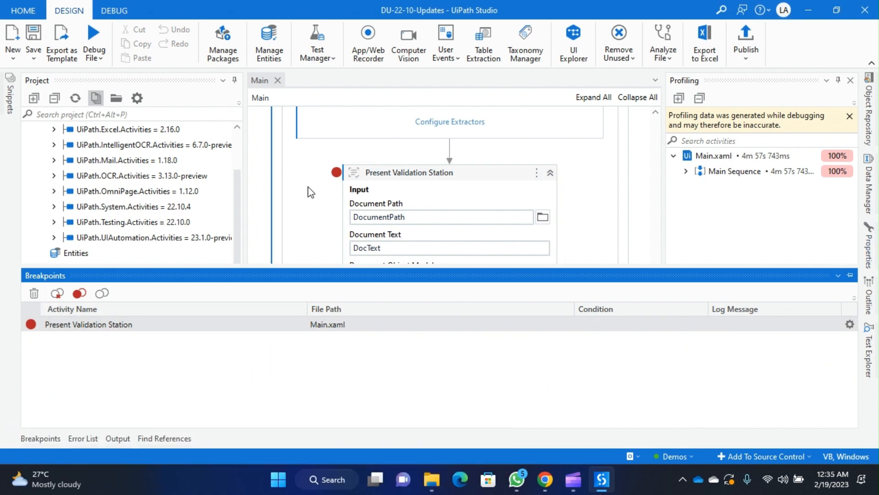
Step: Debug the Main file and save the Purchase Order classification in the Classification Station
left_click(93, 37)
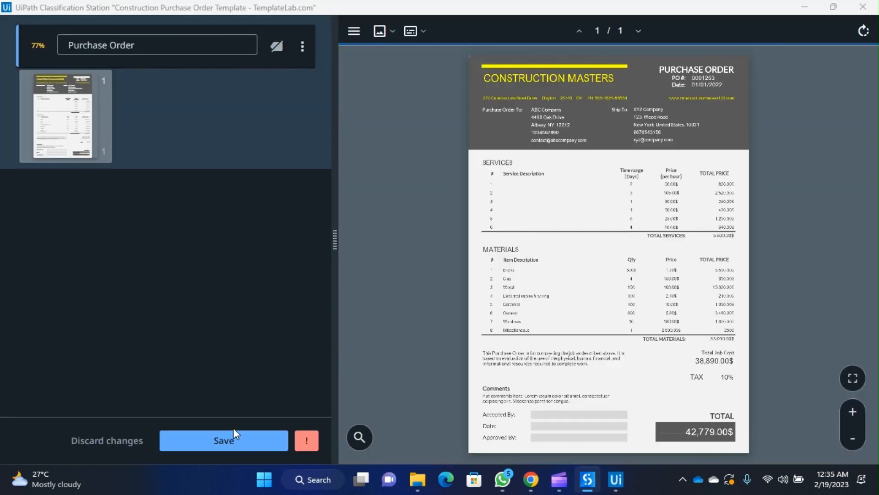
left_click(219, 441)
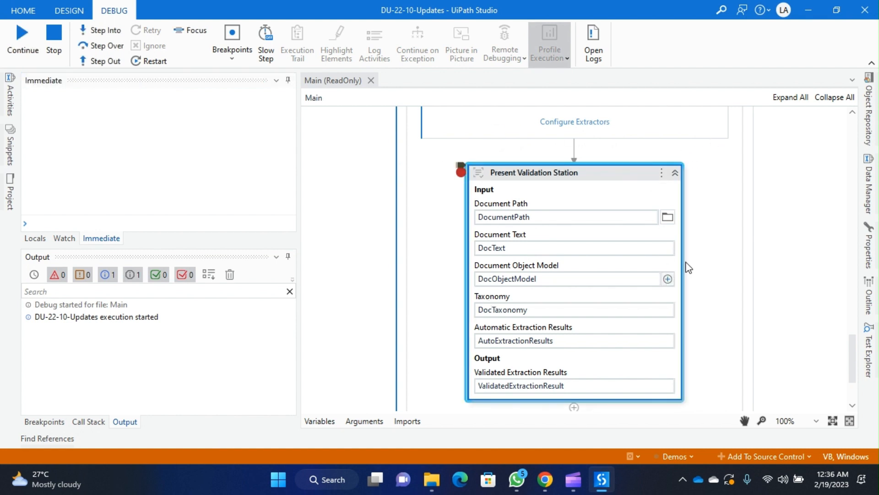
Step: Evaluate AutoExtractionResults.BusinessRulesResults in the paused debug session and widen the output area to read the full result
scroll(738, 236, "up", 2)
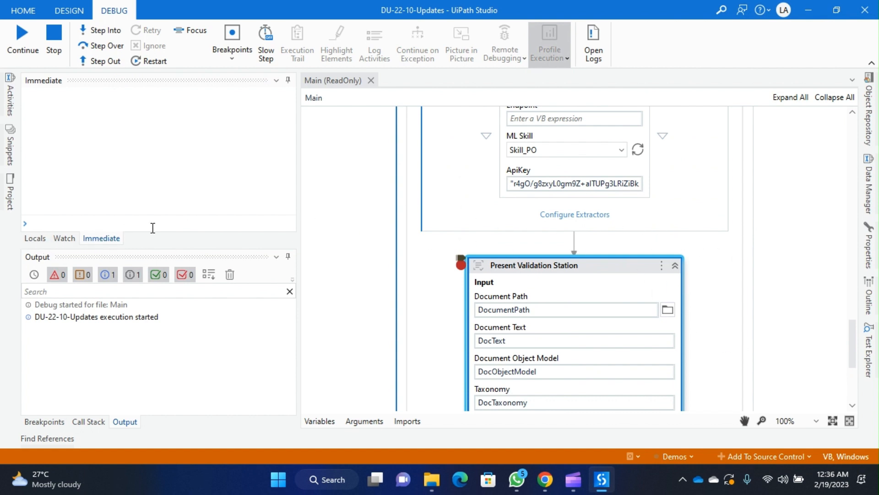
scroll(720, 263, "up", 4)
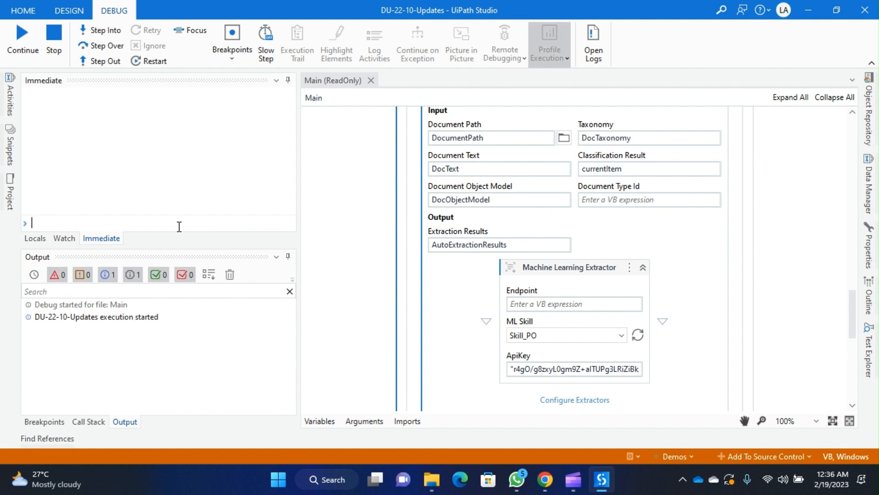
type("Auto")
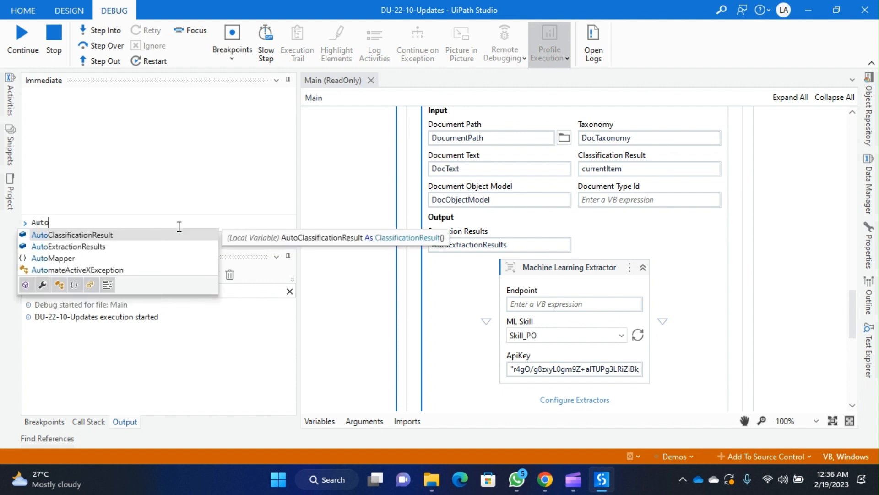
key("Down")
key("Tab")
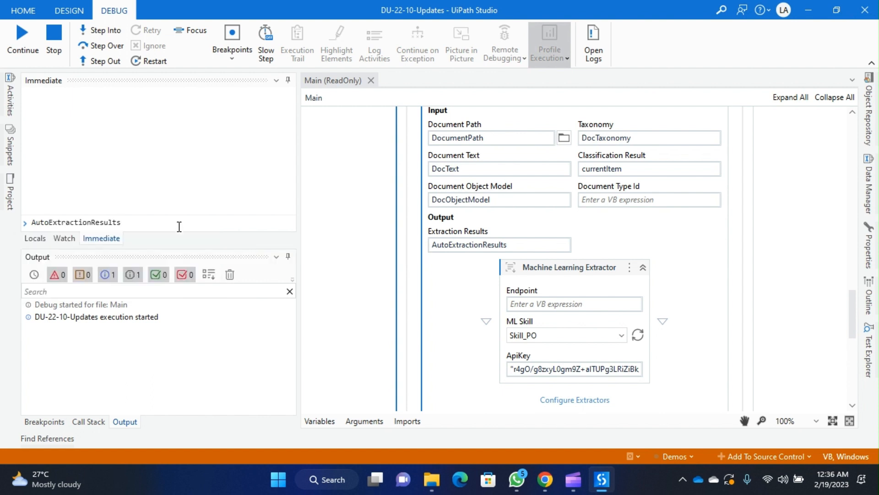
type(".")
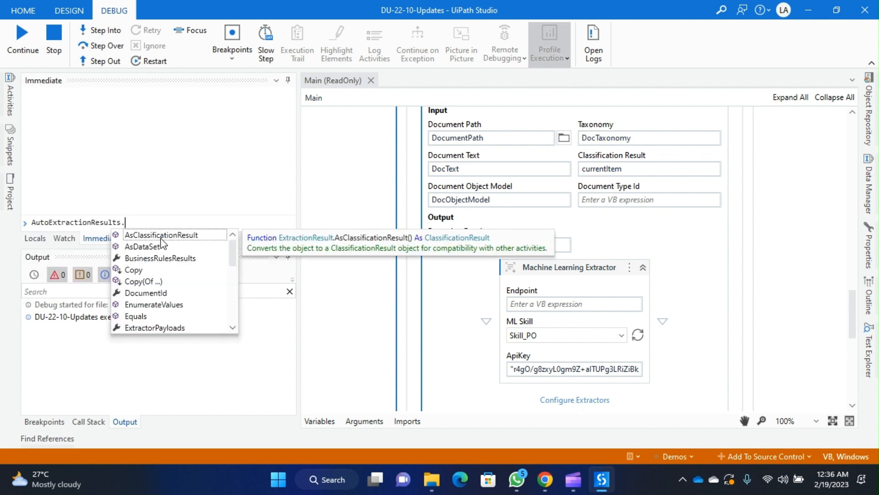
left_click(183, 258)
double_click(183, 258)
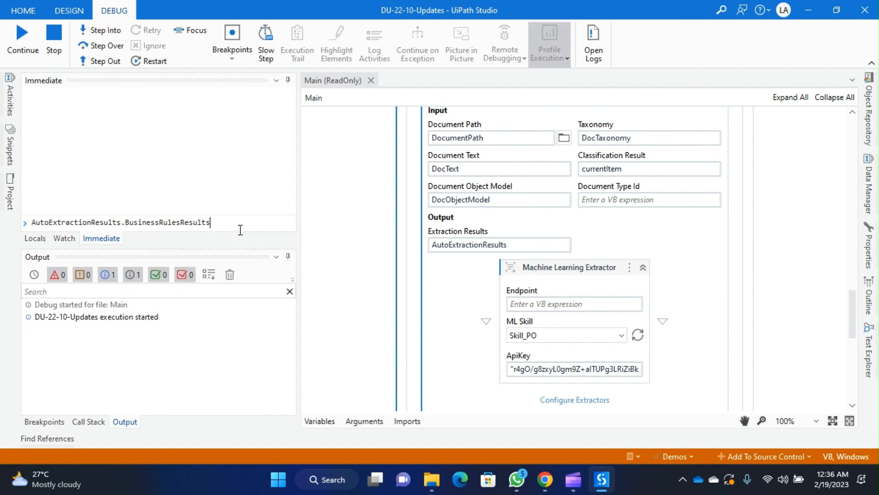
key("Return")
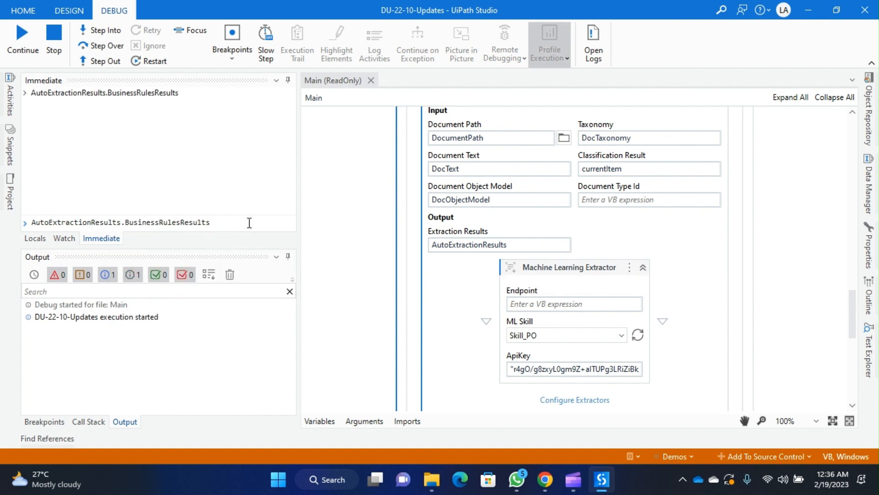
scroll(133, 182, "up", 2)
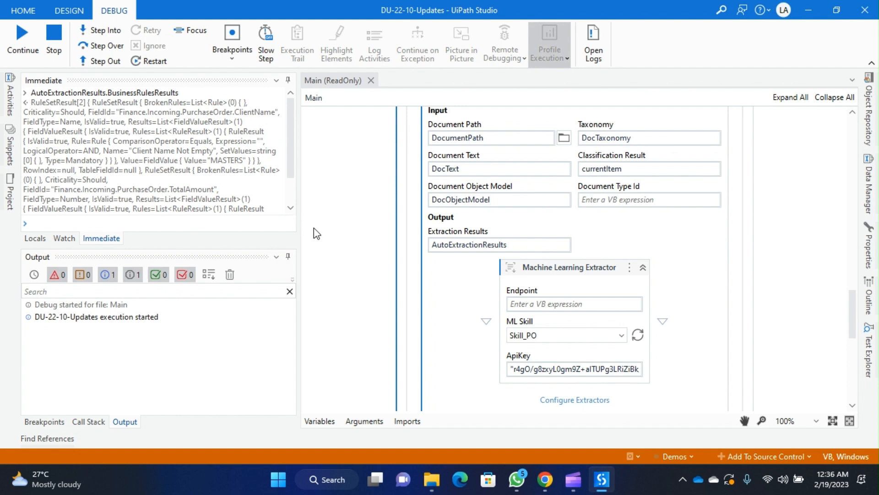
left_click_drag(299, 217, 487, 237)
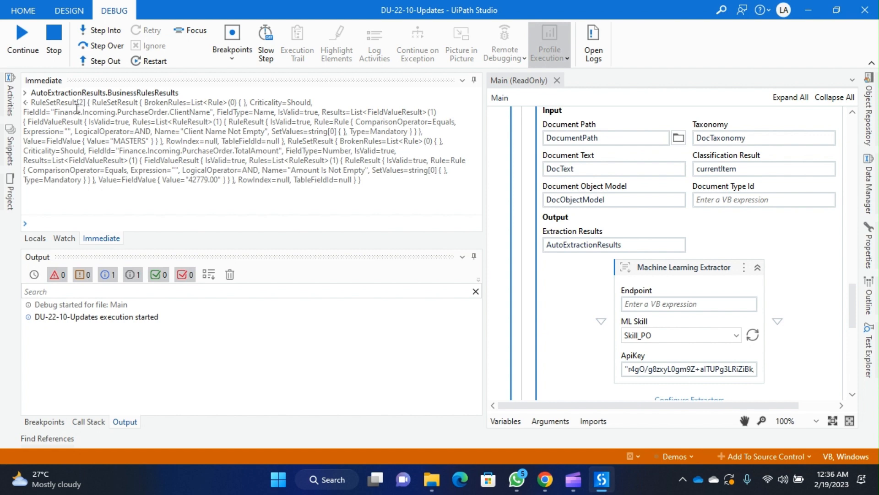
Step: Evaluate AutoExtractionResults.BusinessRulesResults(0) to retrieve only the first rule set result
key("Up")
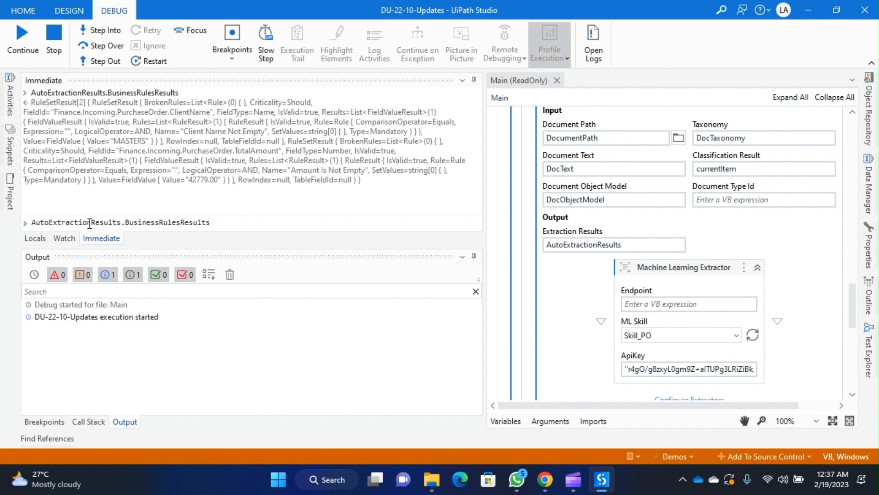
type("(")
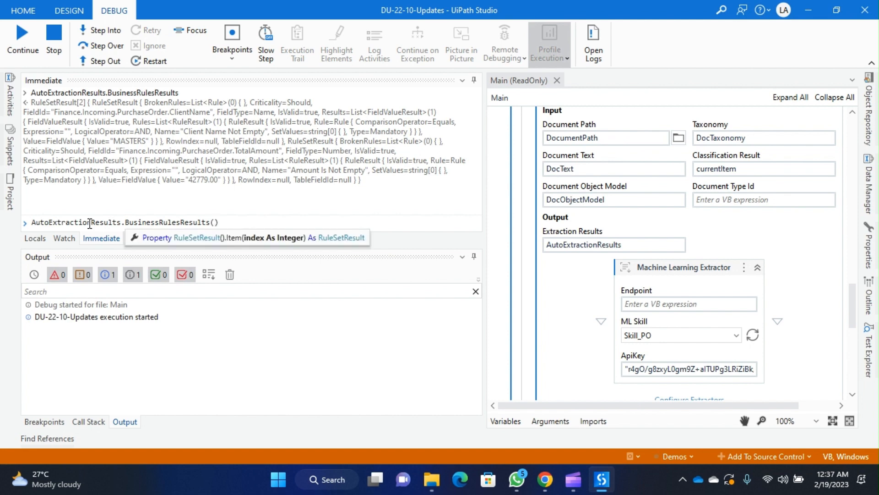
type("0")
key("Return")
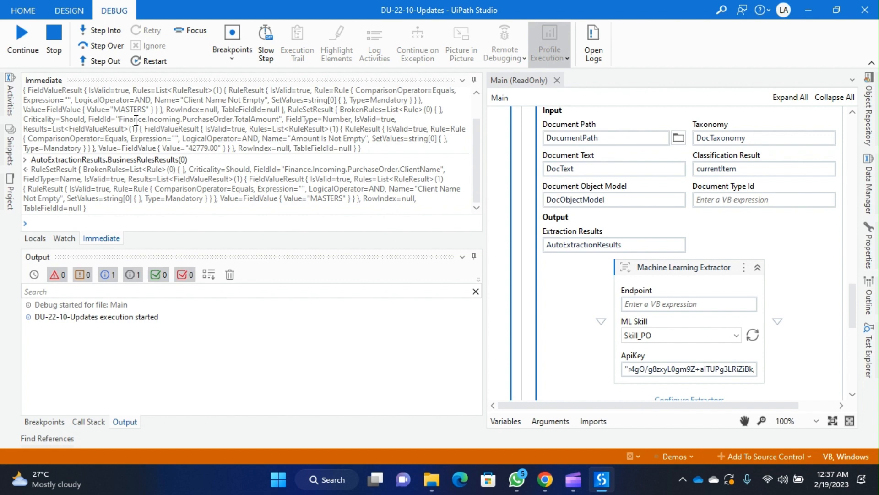
Step: Examine the ClientName and TotalAmount field IDs in the evaluated results, then the first rule set's IsValid and FieldValueResult entries
scroll(153, 186, "up", 1)
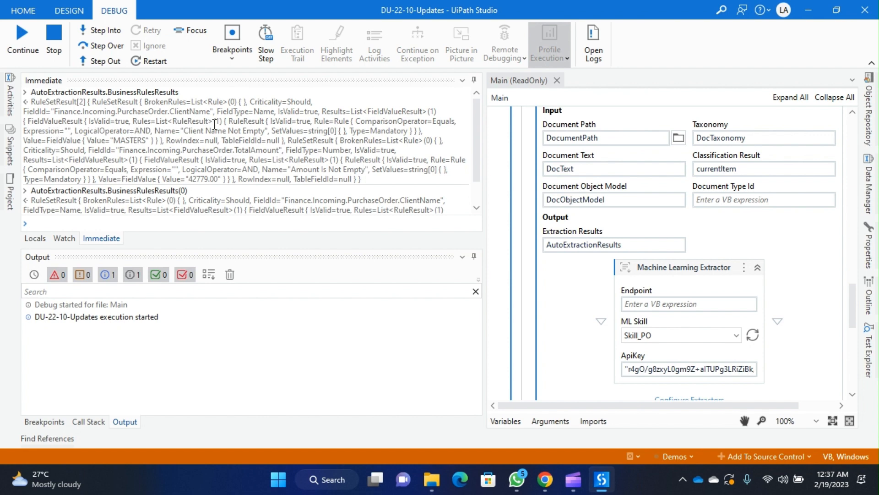
left_click_drag(119, 112, 211, 110)
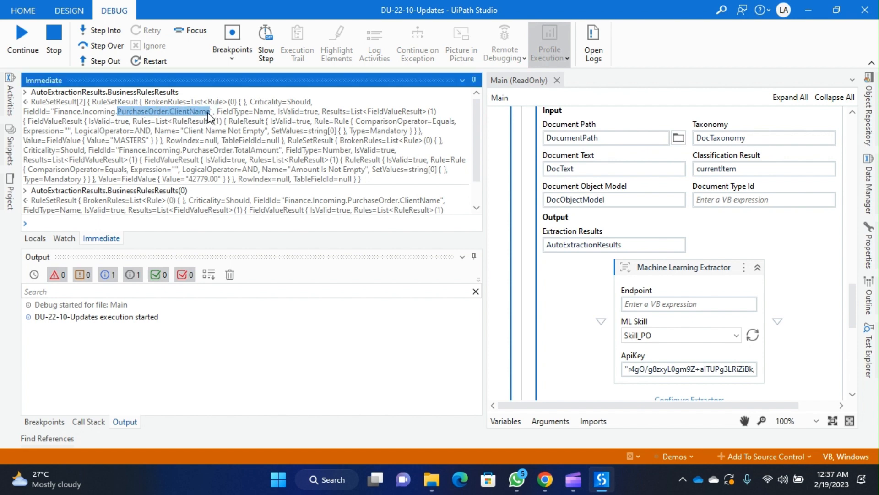
left_click_drag(213, 150, 270, 150)
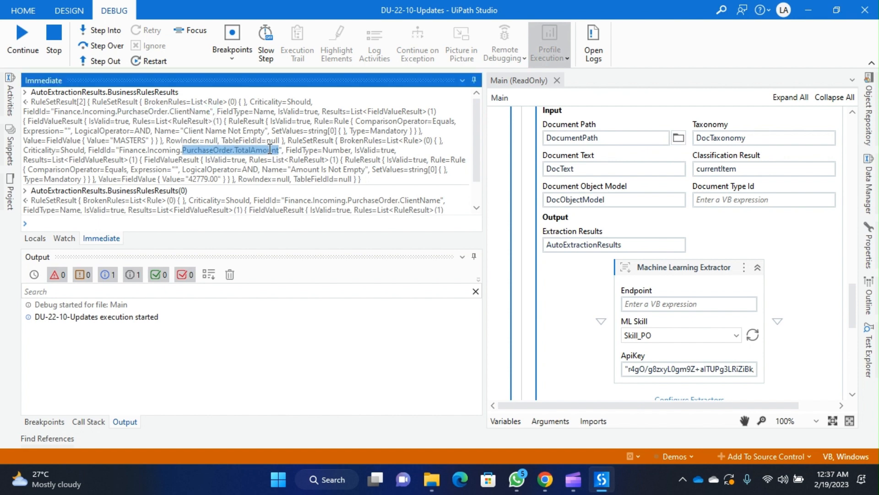
scroll(244, 200, "down", 1)
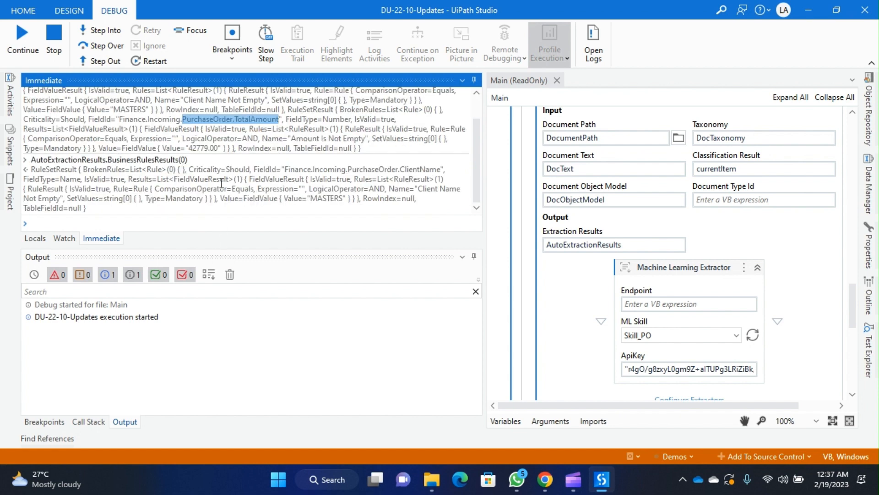
double_click(182, 160)
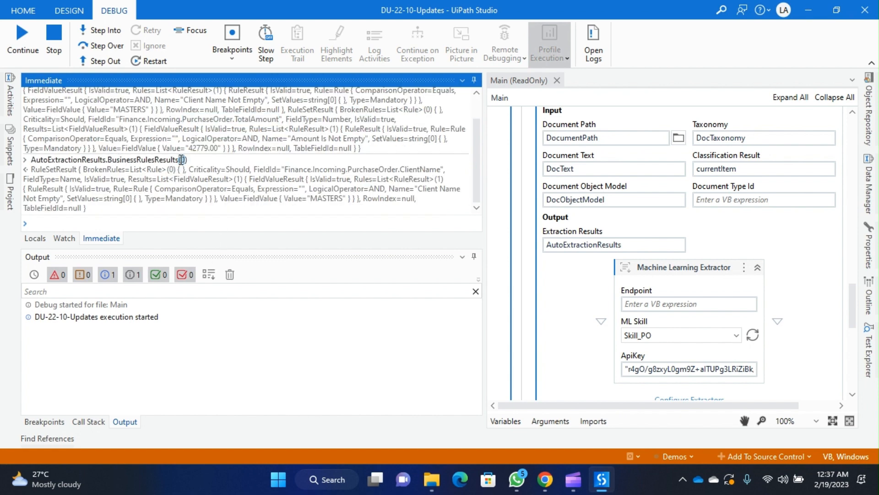
double_click(434, 170)
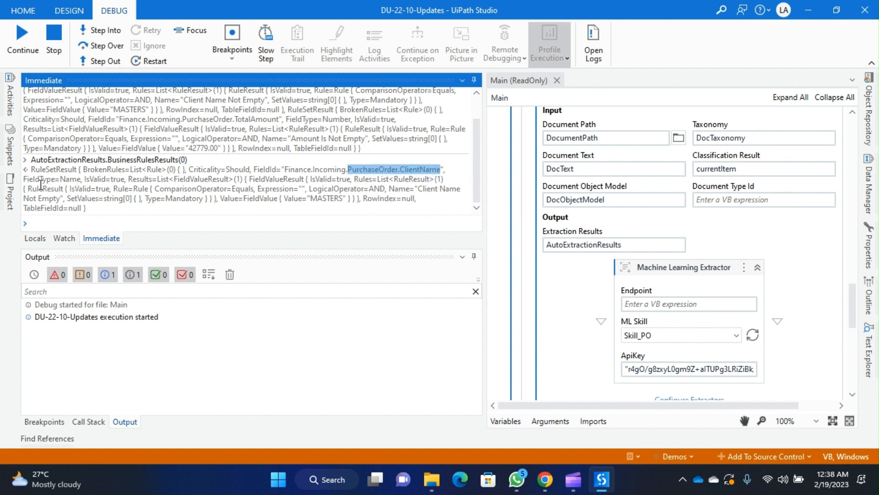
left_click_drag(84, 179, 95, 179)
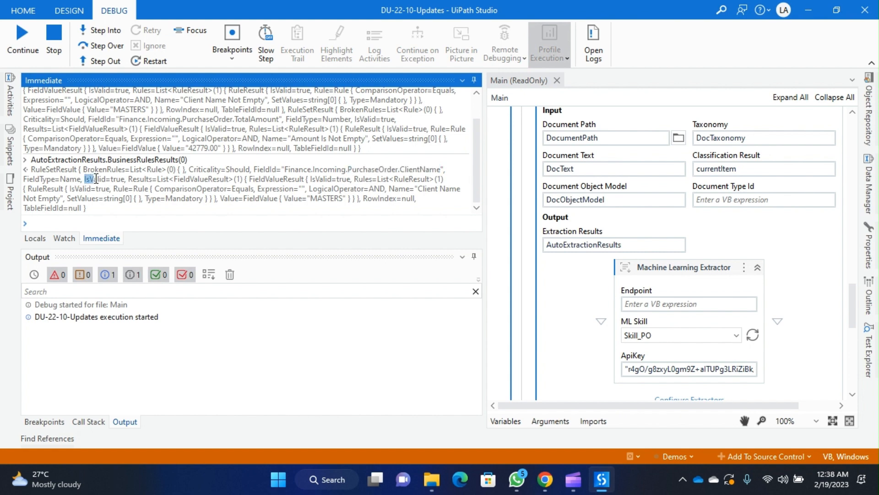
left_click_drag(251, 179, 308, 179)
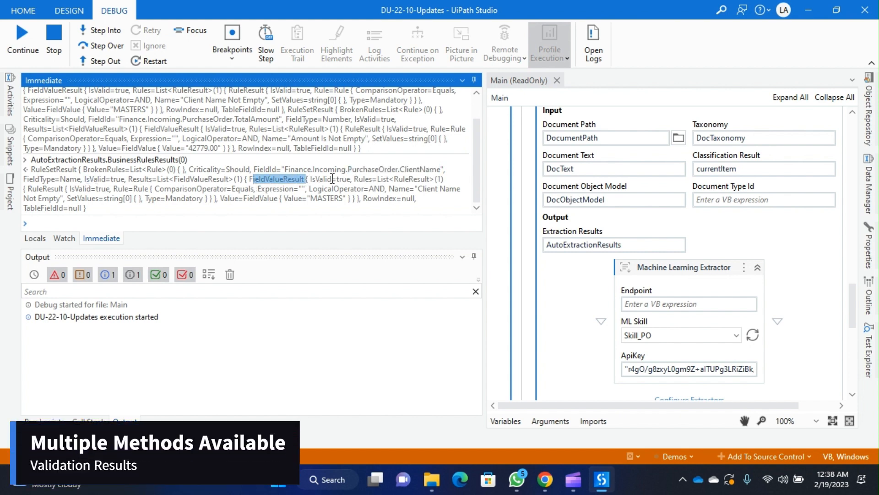
left_click_drag(311, 179, 353, 179)
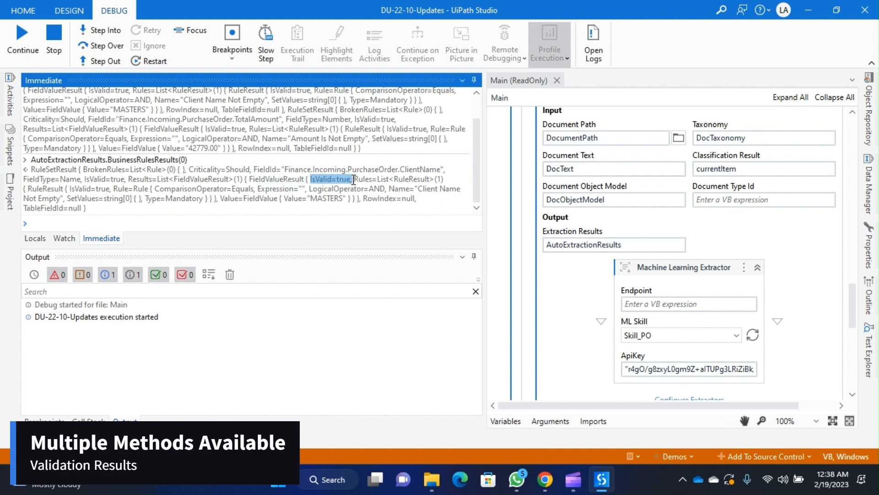
Step: Evaluate AutoExtractionResults.BusinessRulesResults(0).Results and examine the field value returned for the Client Name rule
left_click(267, 225)
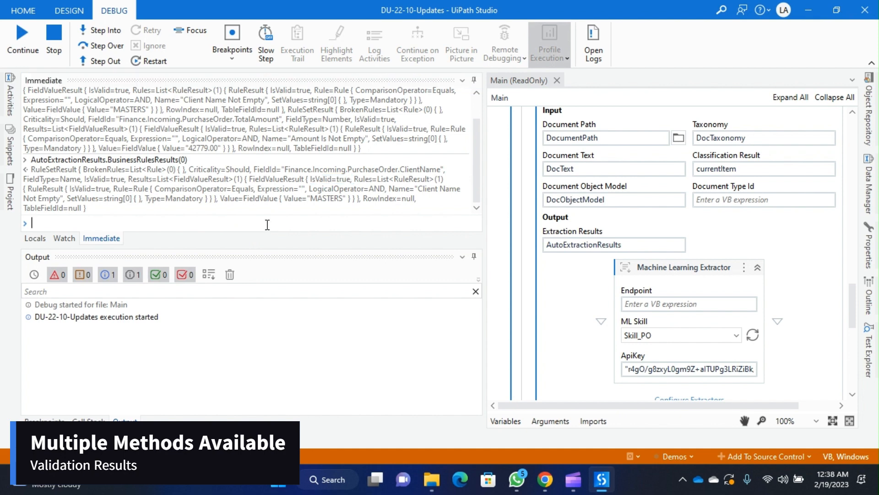
key("Up")
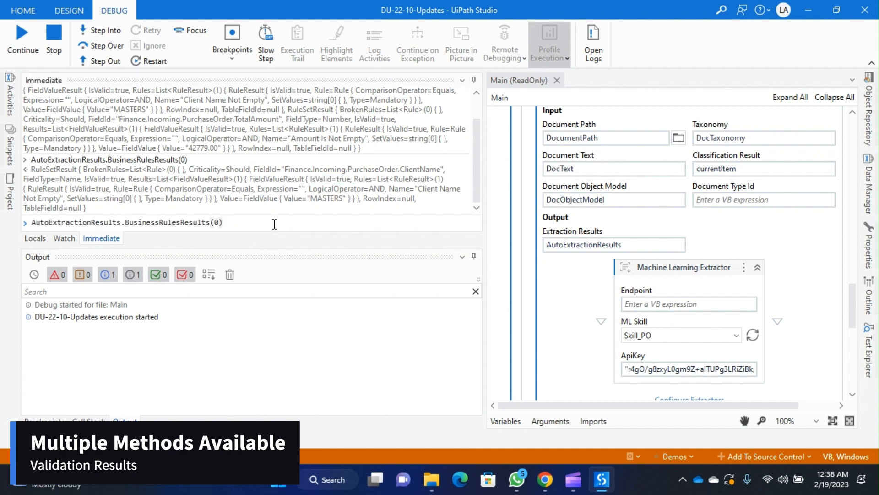
type(".")
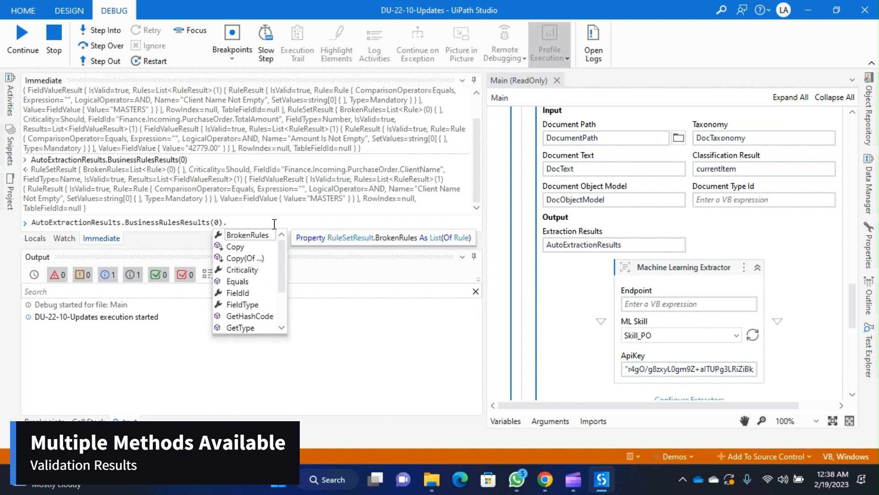
key("Down")
key("Down")
key("Down")
key("Down")
key("Down")
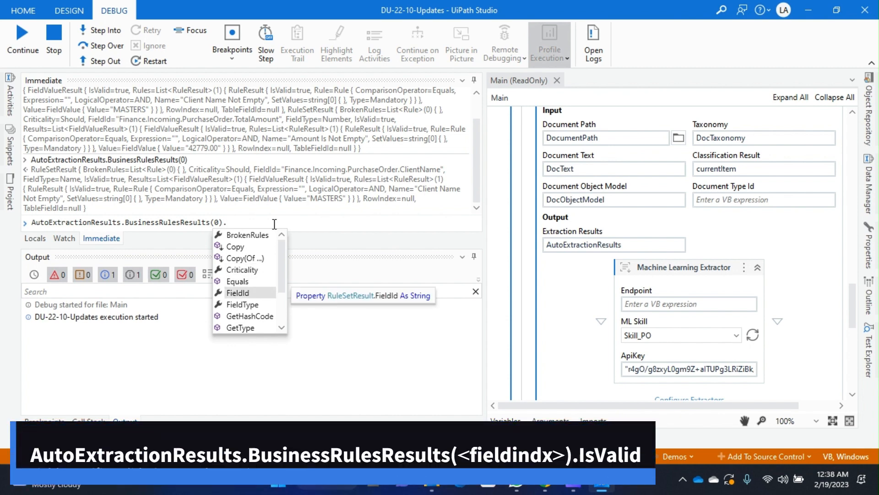
key("Down")
key("Down")
key("Down")
key("Down")
key("Down")
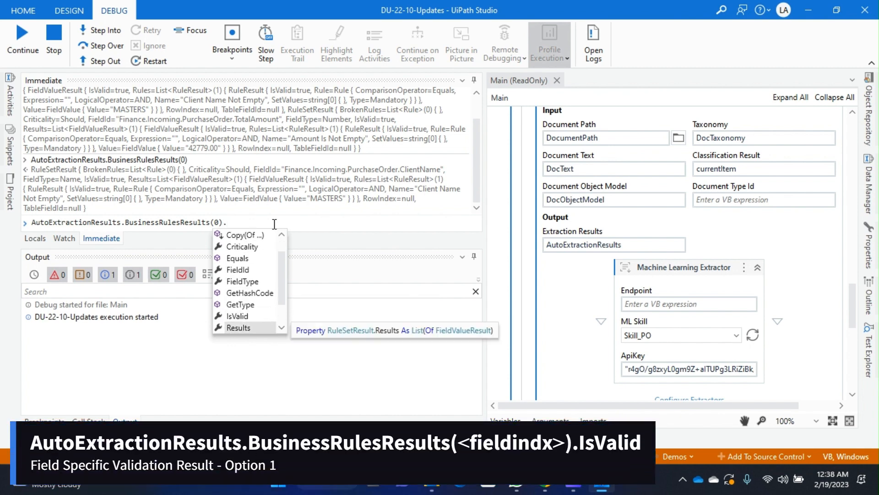
key("Return")
key("Return")
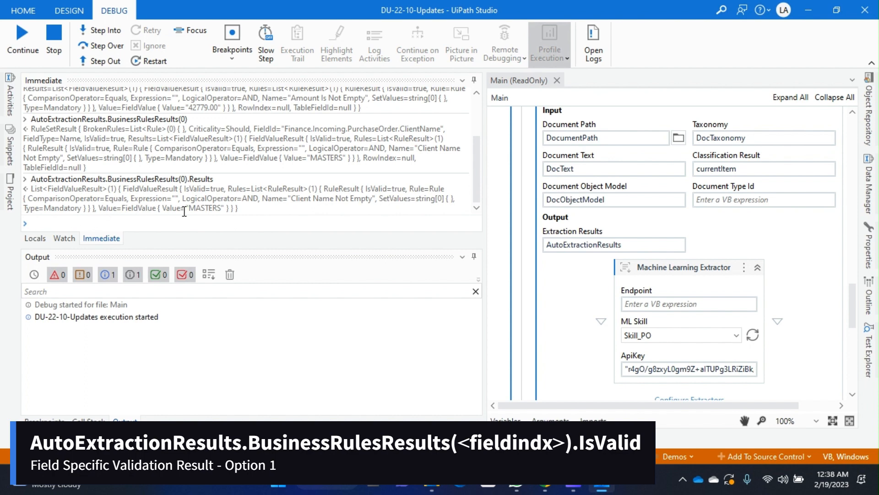
left_click_drag(163, 207, 232, 208)
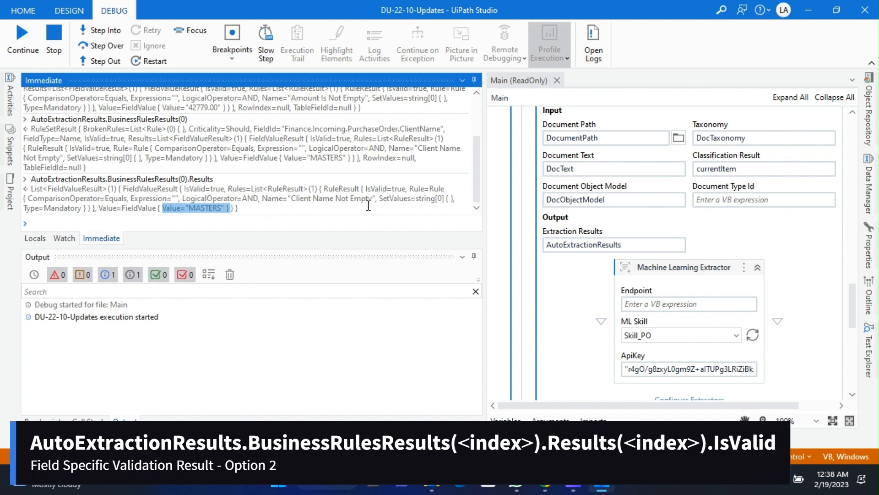
left_click(282, 224)
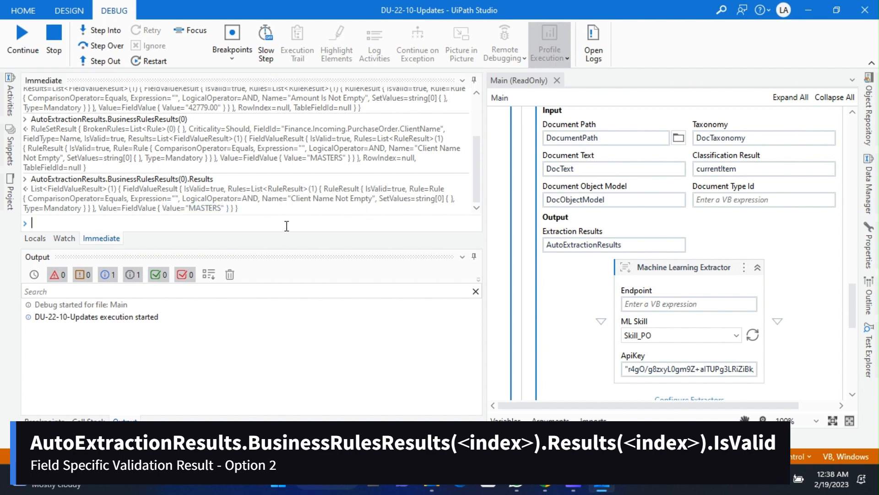
Step: Evaluate AutoExtractionResults.BusinessRulesResults(0).Results(0).Value to retrieve the field value checked by the first rule set
key("Up")
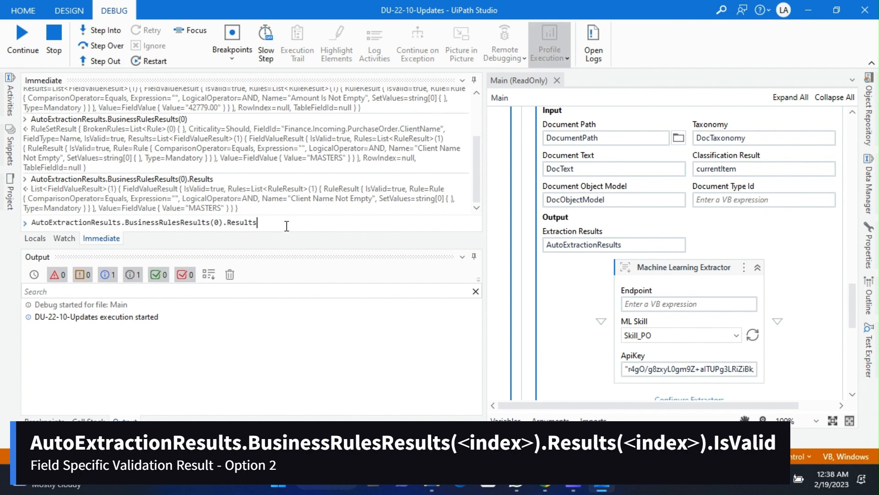
type(".")
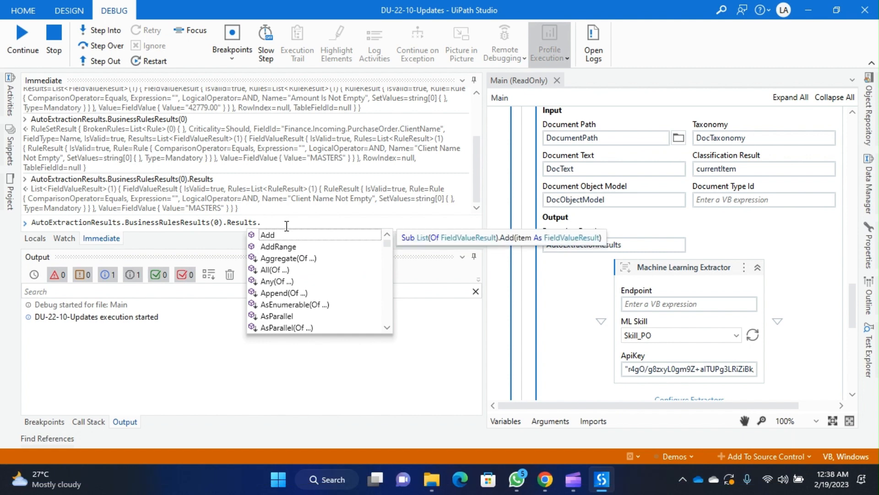
key("BackSpace")
type("()")
key("Left")
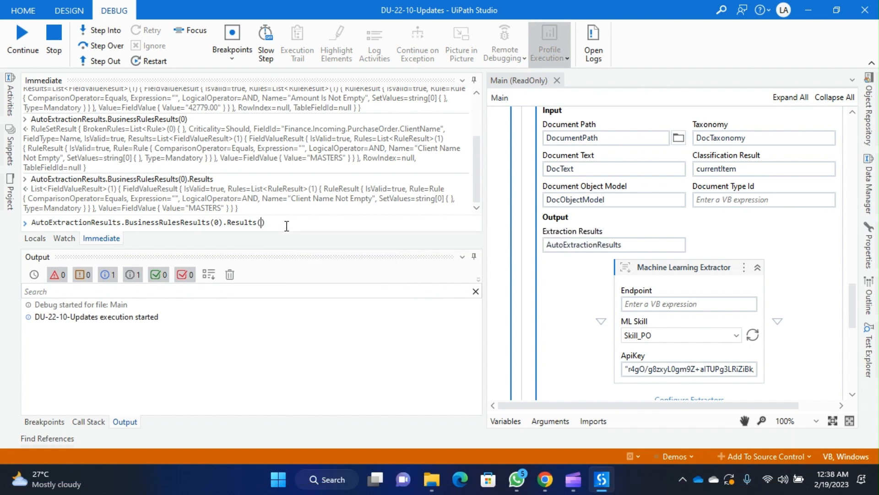
type("0")
key("Right")
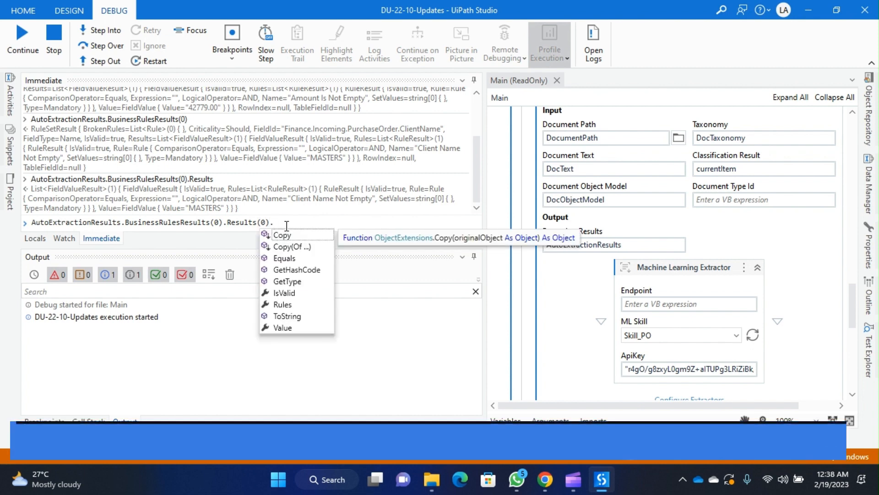
key("Down")
key("Down")
key("Down")
key("Down")
key("Down")
key("Down")
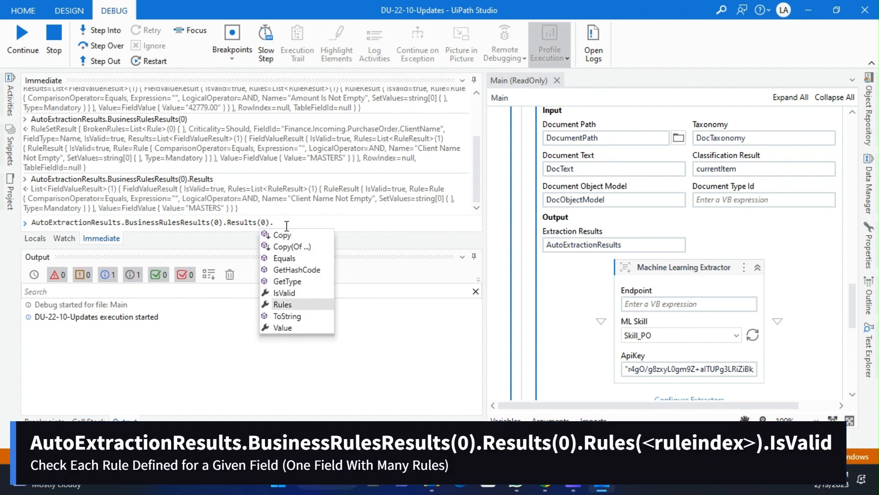
key("Down")
key("Return")
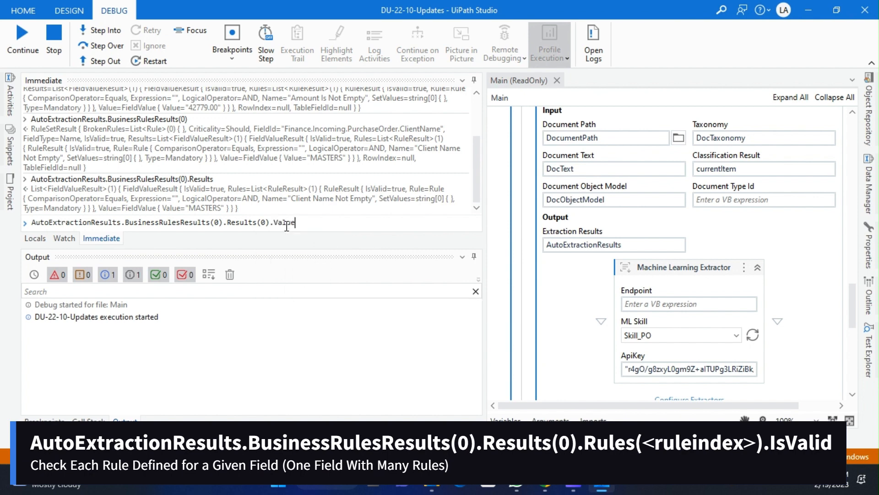
key("Return")
Step: Evaluate AutoExtractionResults.BusinessRulesResults(0).Results(0).IsValid to check the validation status of the first field value result
key("Up")
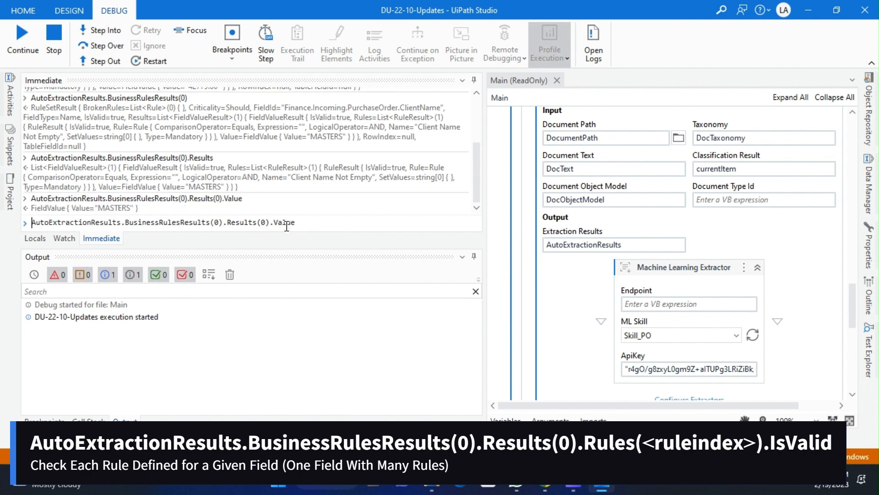
key("BackSpace")
key("BackSpace")
key("BackSpace")
key("BackSpace")
key("BackSpace")
key("Down")
key("Down")
key("Down")
key("Down")
key("Down")
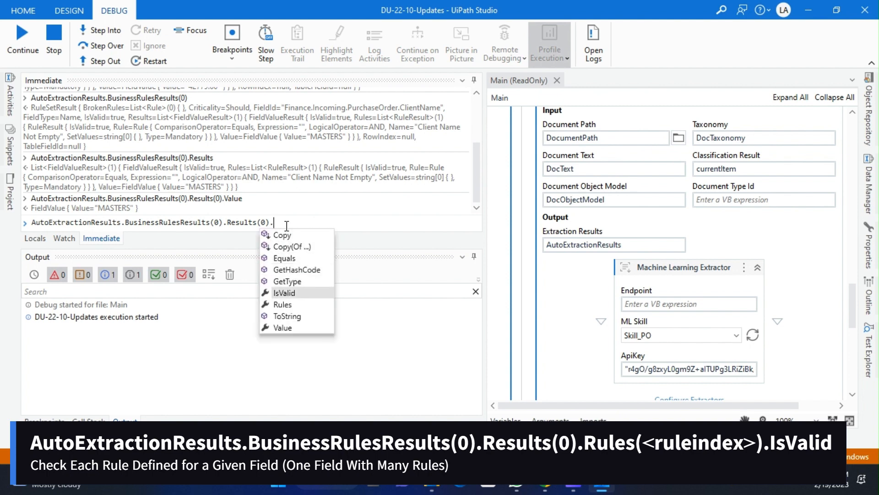
key("Return")
key("Return")
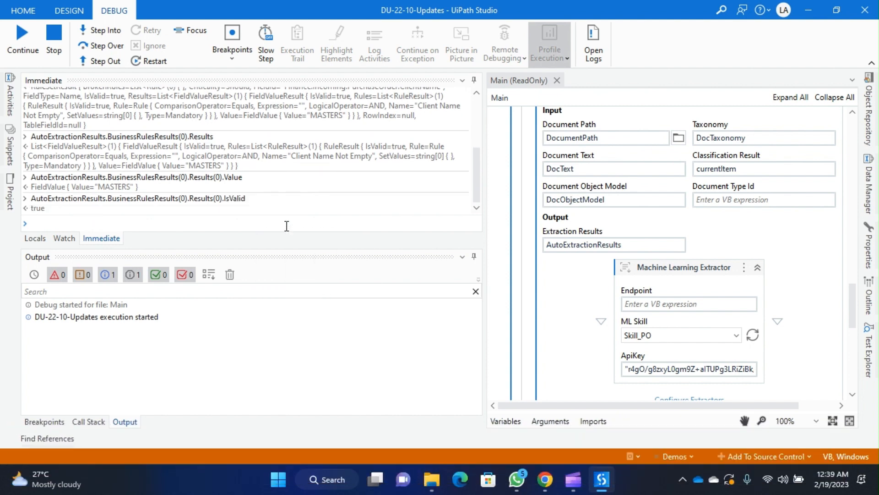